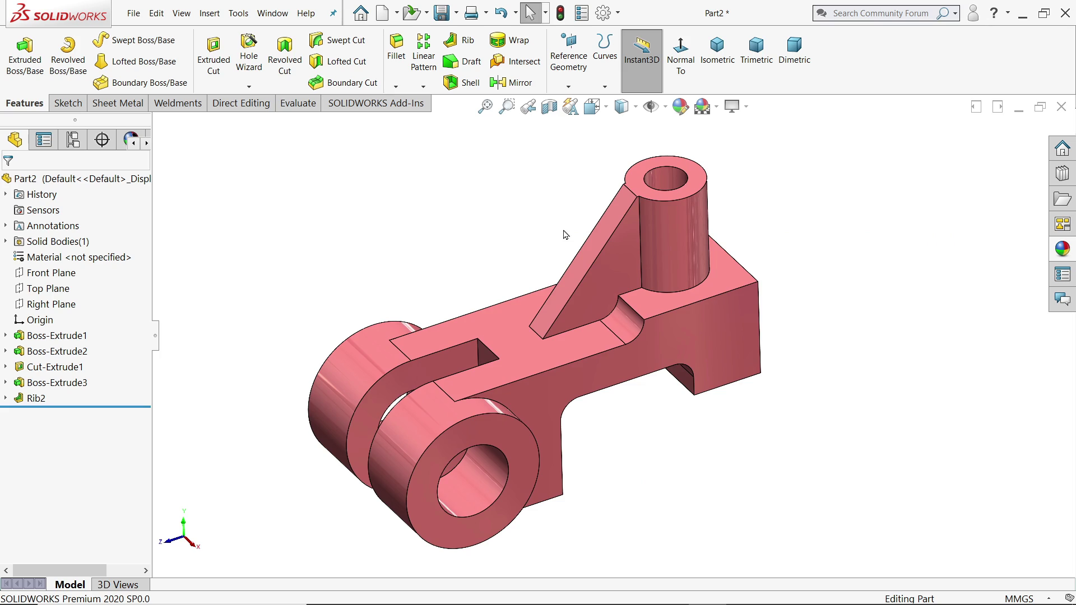
# Orbit the part to inspect its underside and the boss hole from above.
pyautogui.moveTo(564, 233); pyautogui.dragTo(913, 245, button='middle')
pyautogui.moveTo(913, 129); pyautogui.dragTo(952, 257, button='middle')
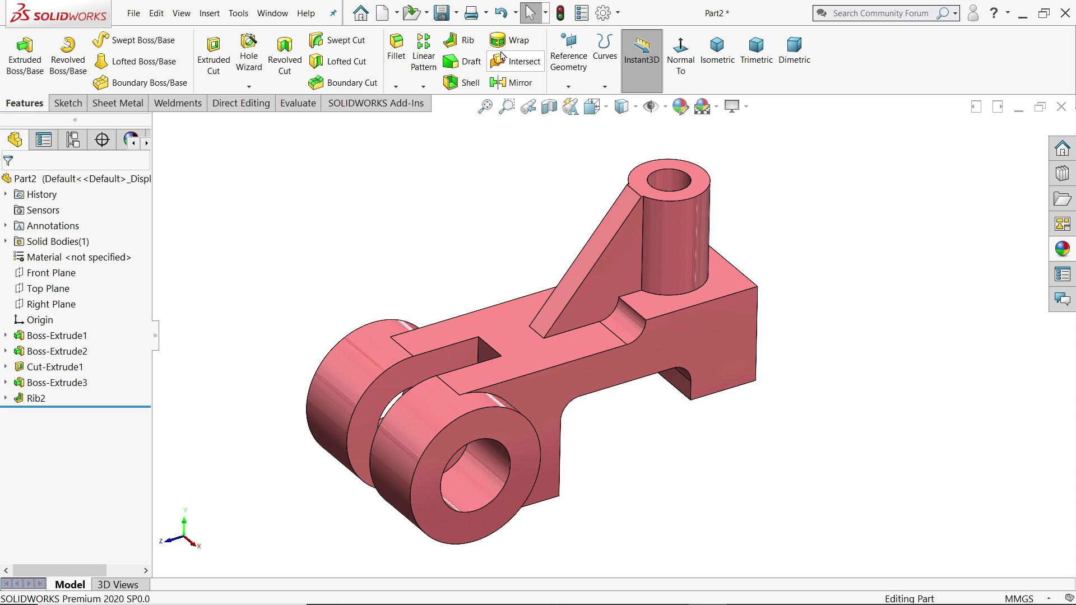
pyautogui.moveTo(460, 226)
pyautogui.mouseDown(button='middle')
pyautogui.moveTo(418, 202)
pyautogui.moveTo(457, 211)
pyautogui.moveTo(439, 233)
pyautogui.mouseUp(button='middle')
# Study the exercise drawing's dimensions and NOTE in Photos, then minimise it.
pyautogui.hotkey('alt', 'Tab')
pyautogui.scroll(2, 370, 209)
pyautogui.scroll(1, 370, 208)
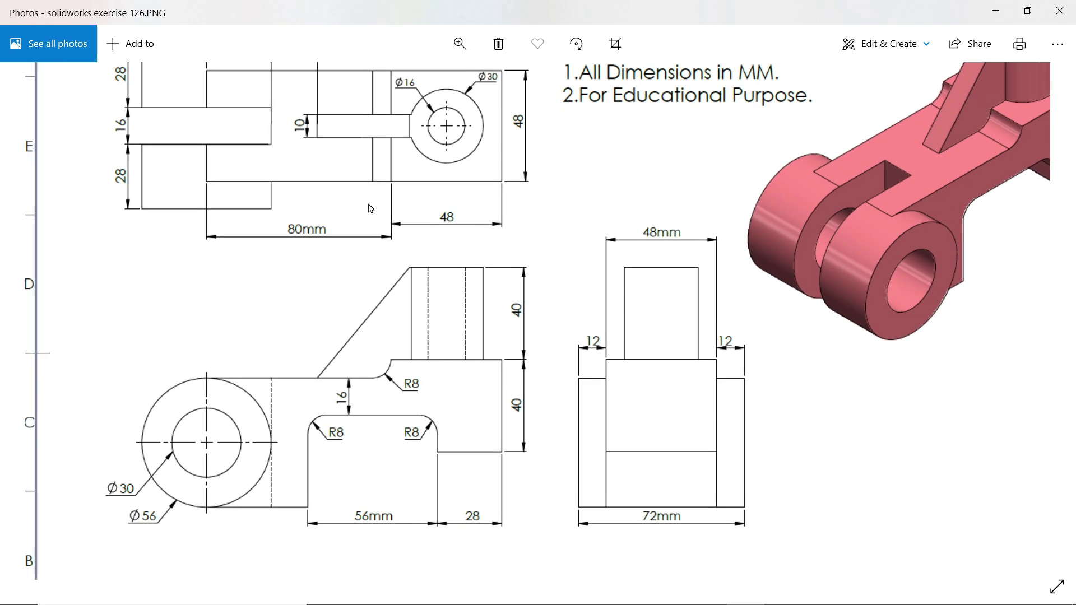
pyautogui.moveTo(368, 206)
pyautogui.mouseDown()
pyautogui.moveTo(396, 271)
pyautogui.moveTo(456, 281)
pyautogui.moveTo(382, 342)
pyautogui.mouseUp()
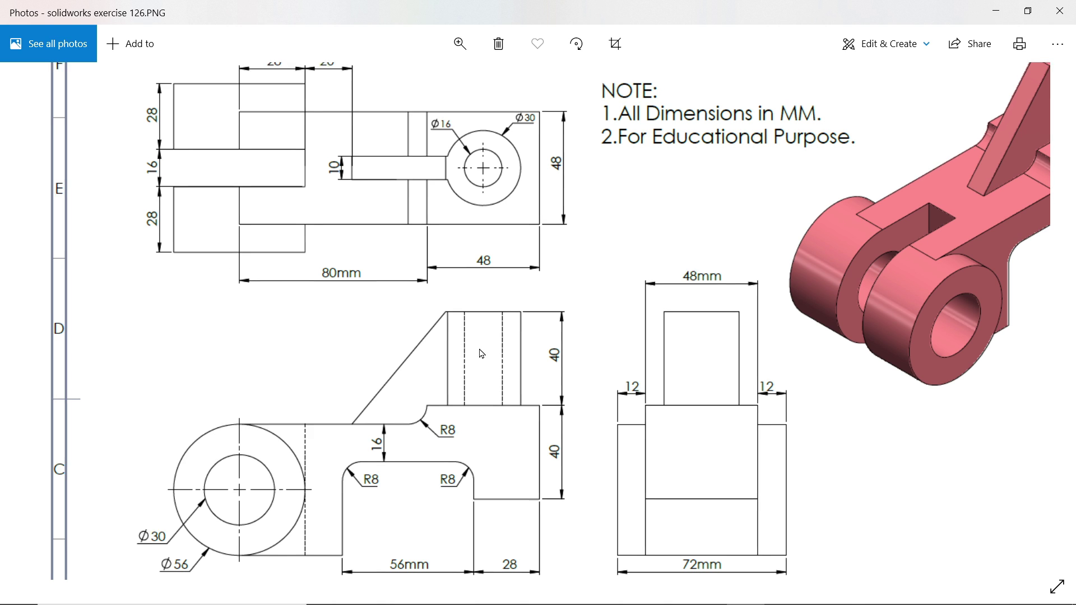
pyautogui.scroll(-1, 492, 377)
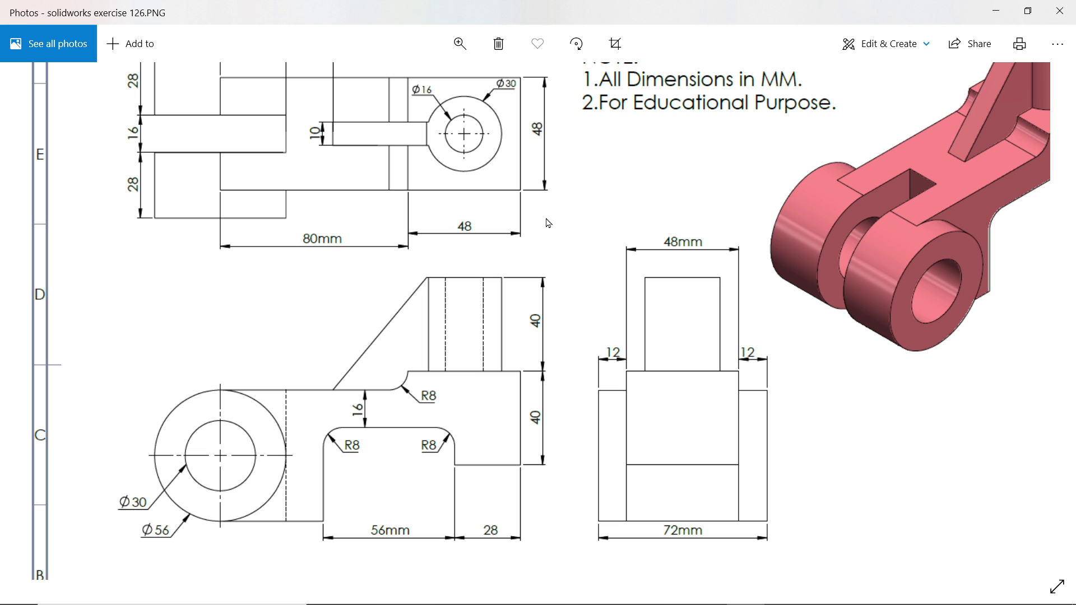
pyautogui.moveTo(581, 205); pyautogui.dragTo(592, 242)
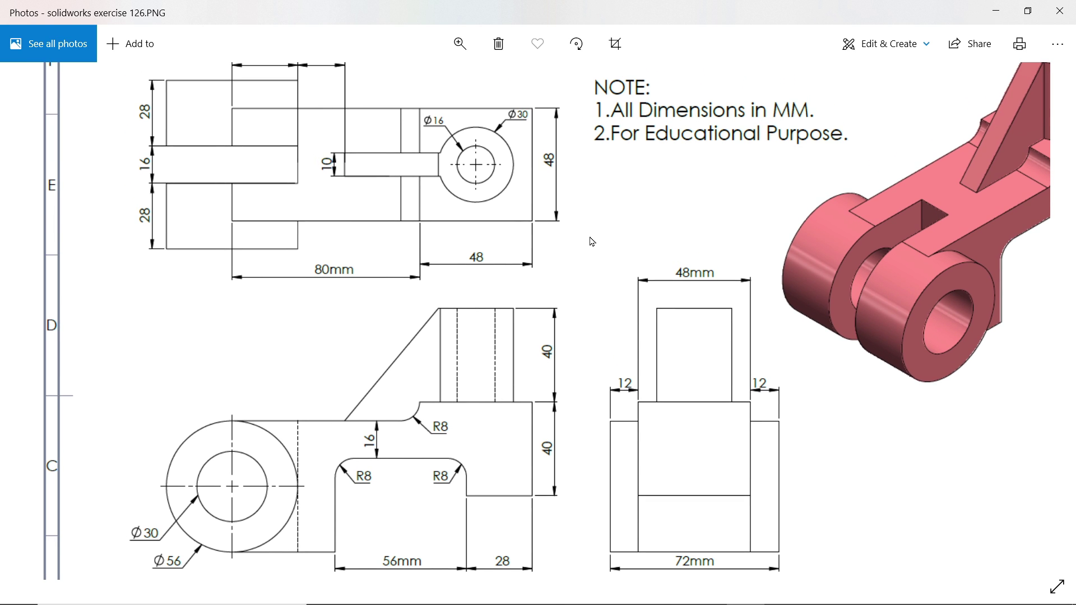
pyautogui.click(996, 11)
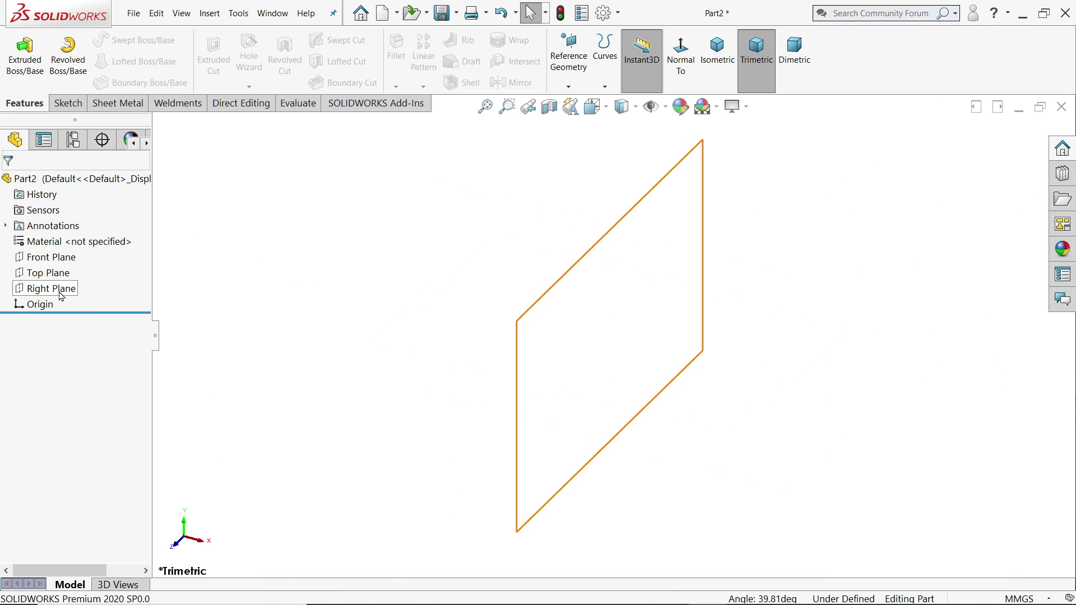
# Start a sketch on the Right Plane and draw a Ø56 circle centred on the origin.
pyautogui.click(68, 106)
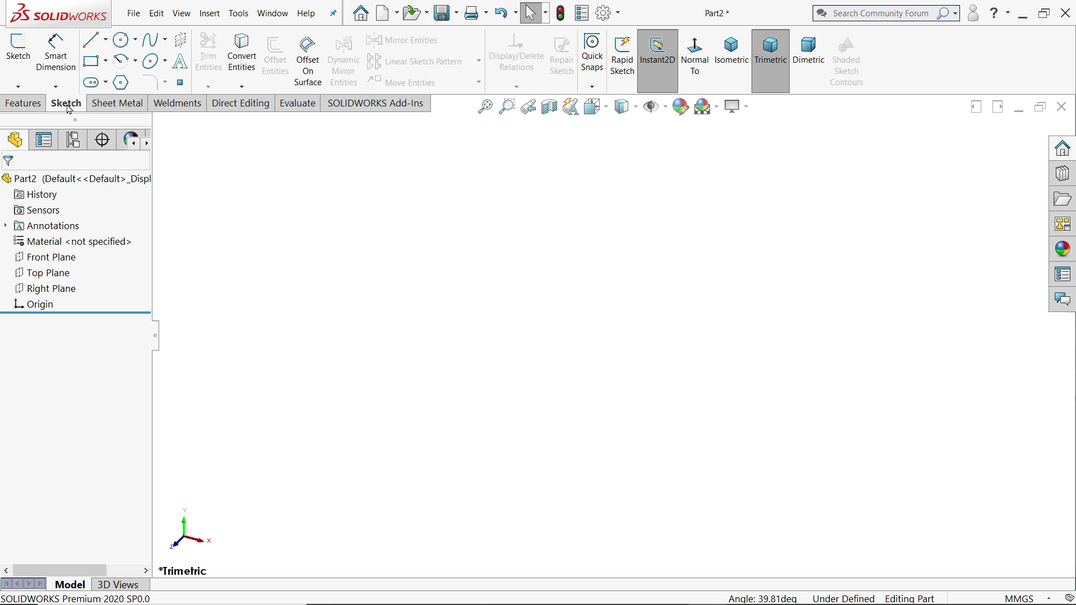
pyautogui.click(19, 56)
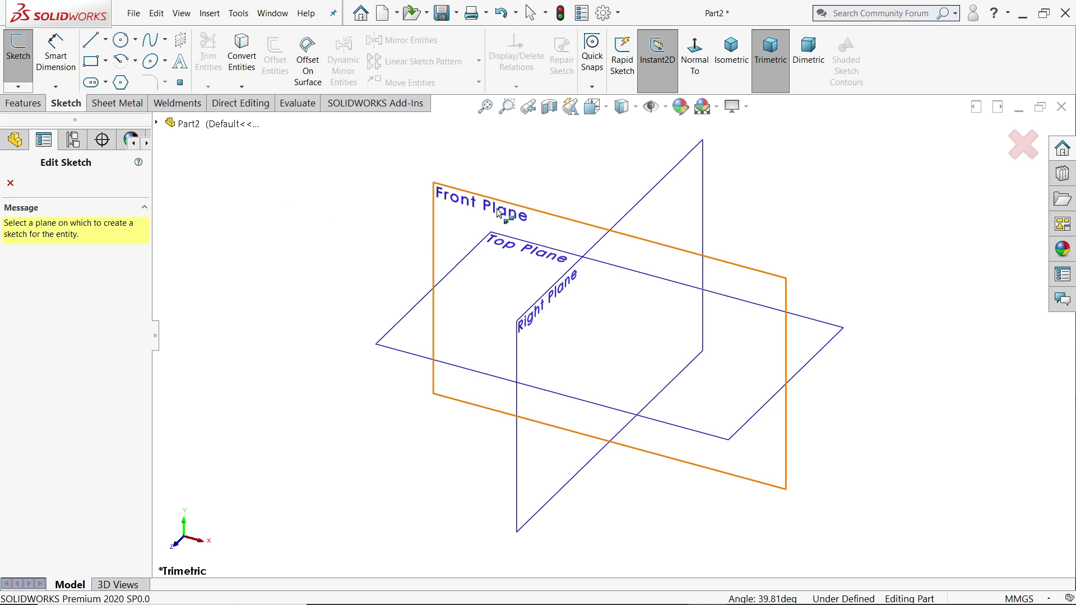
pyautogui.click(531, 337)
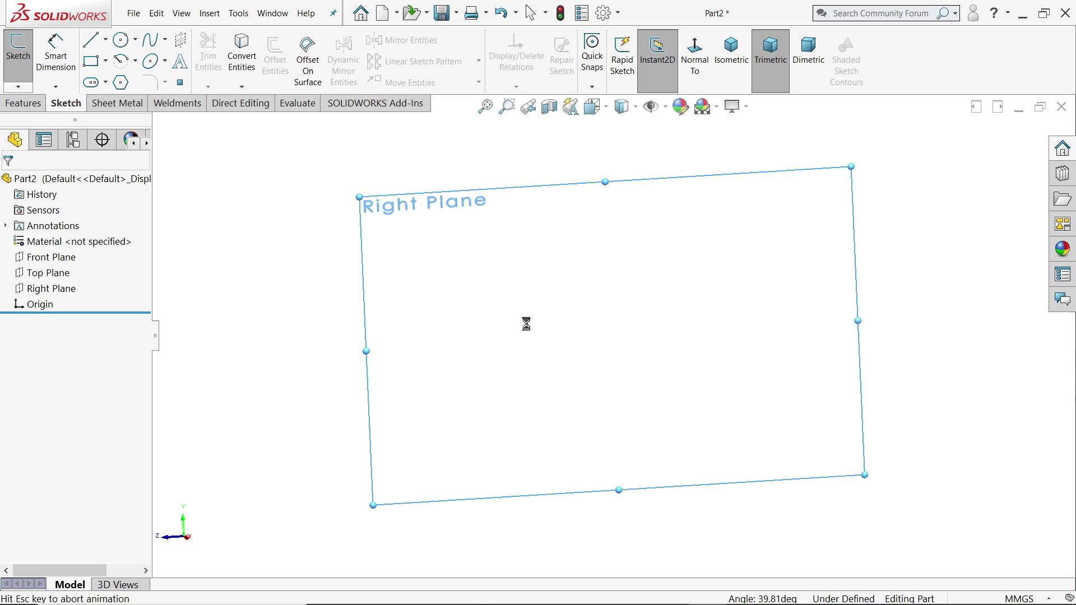
pyautogui.click(125, 42)
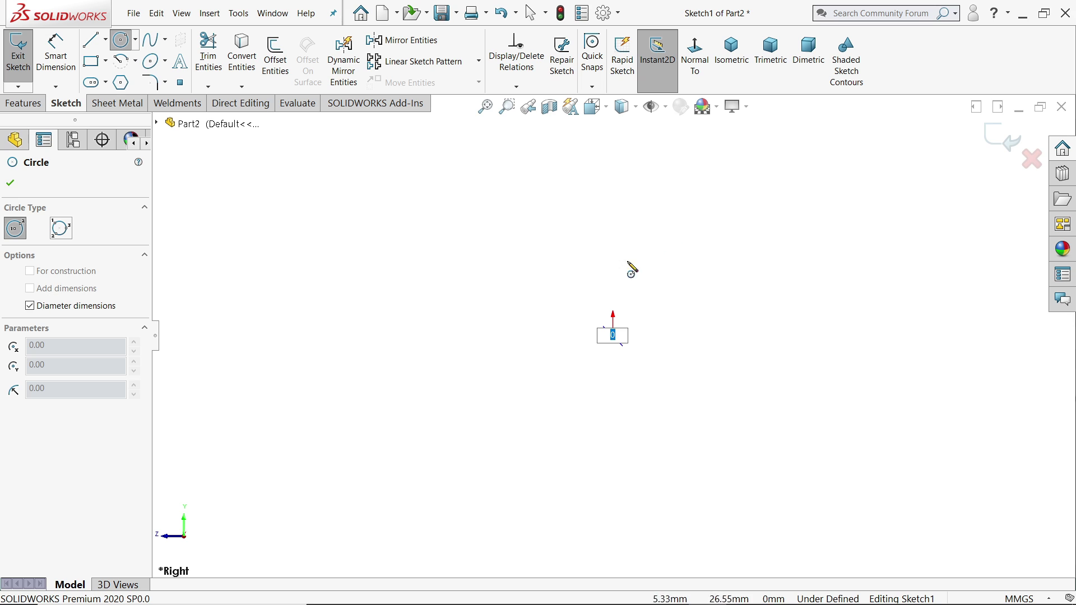
pyautogui.press('Escape')
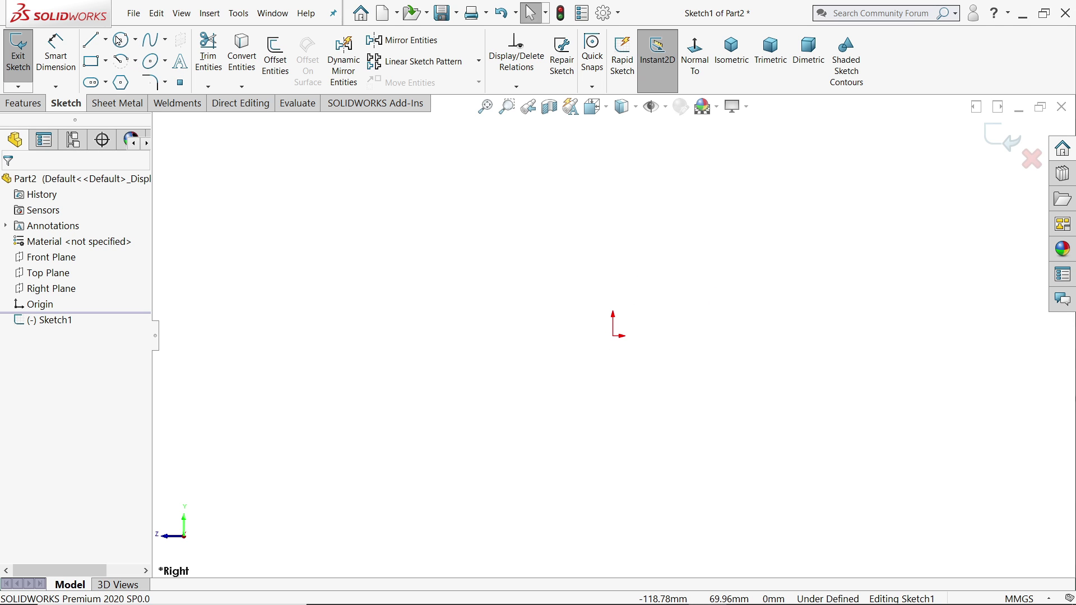
pyautogui.press('Return')
pyautogui.click(614, 336)
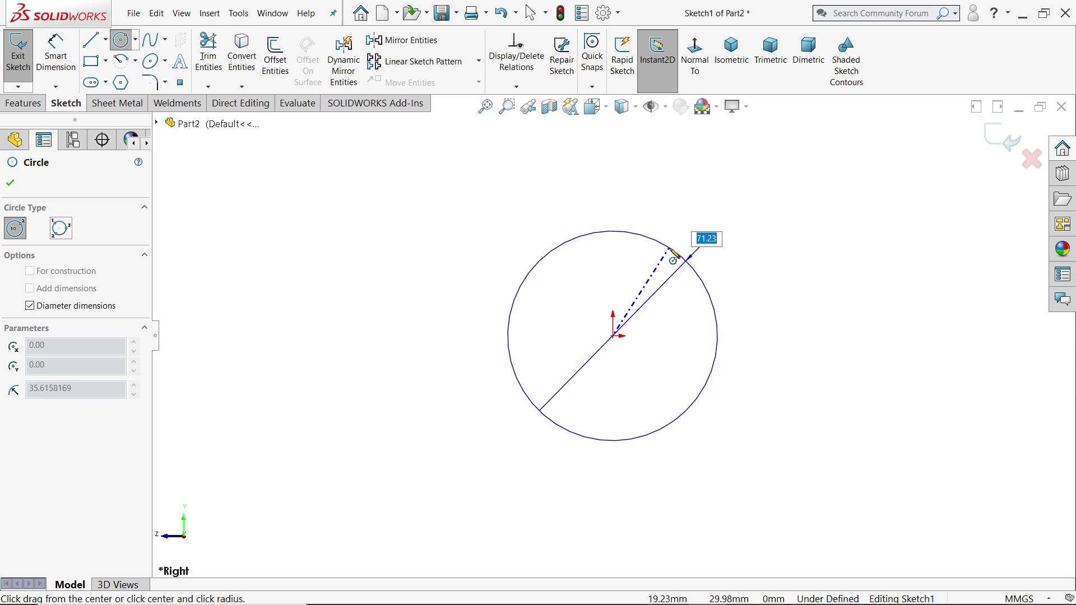
pyautogui.write('56')
pyautogui.press('Return')
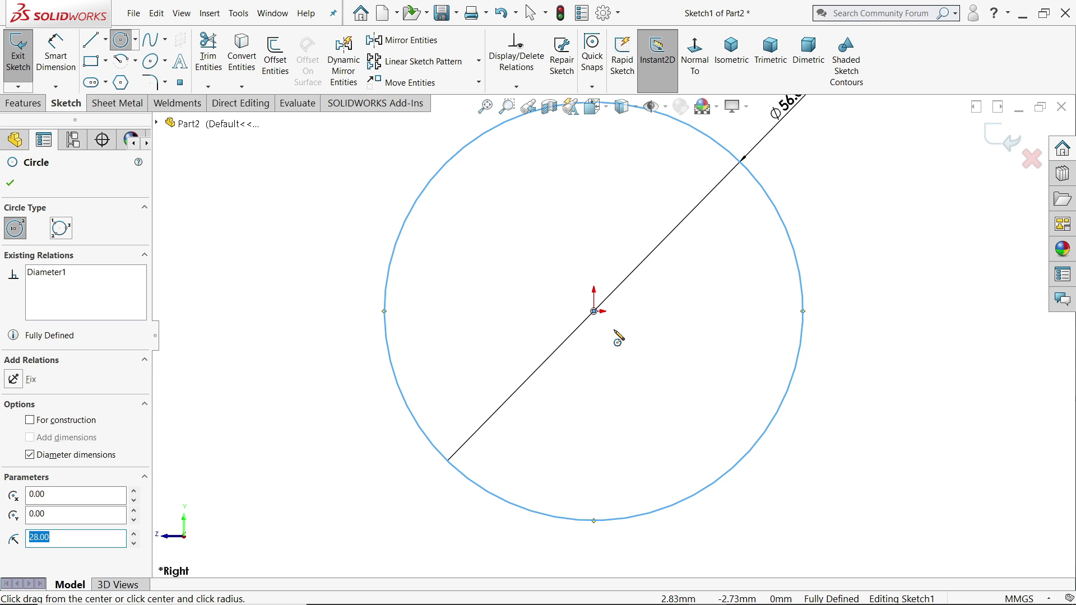
# Add a concentric Ø30 circle at the origin and exit the sketch.
pyautogui.click(594, 311)
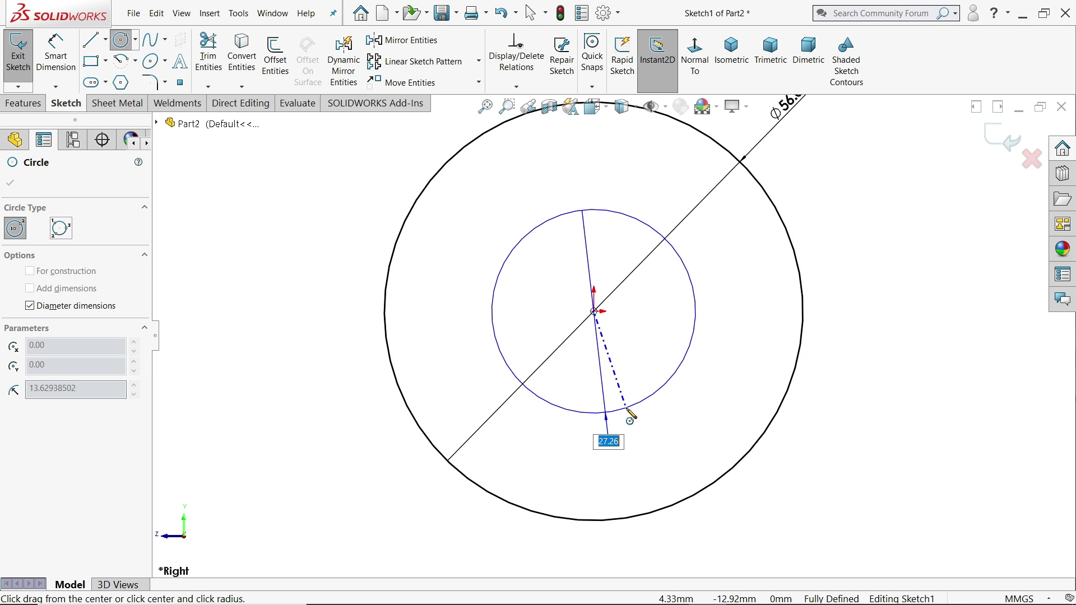
pyautogui.write('30')
pyautogui.press('Return')
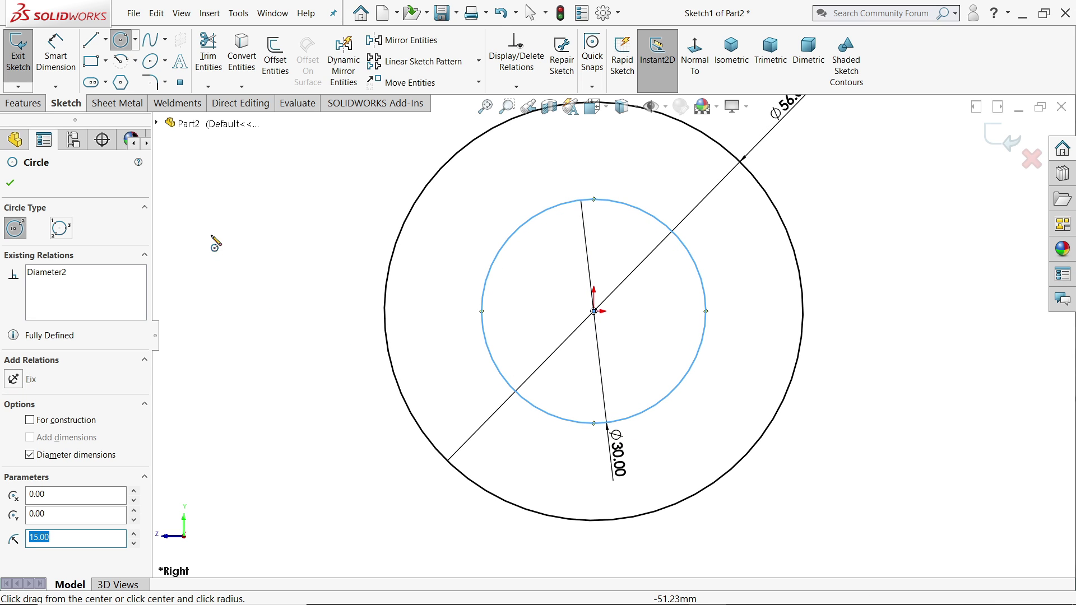
pyautogui.rightClick(238, 148)
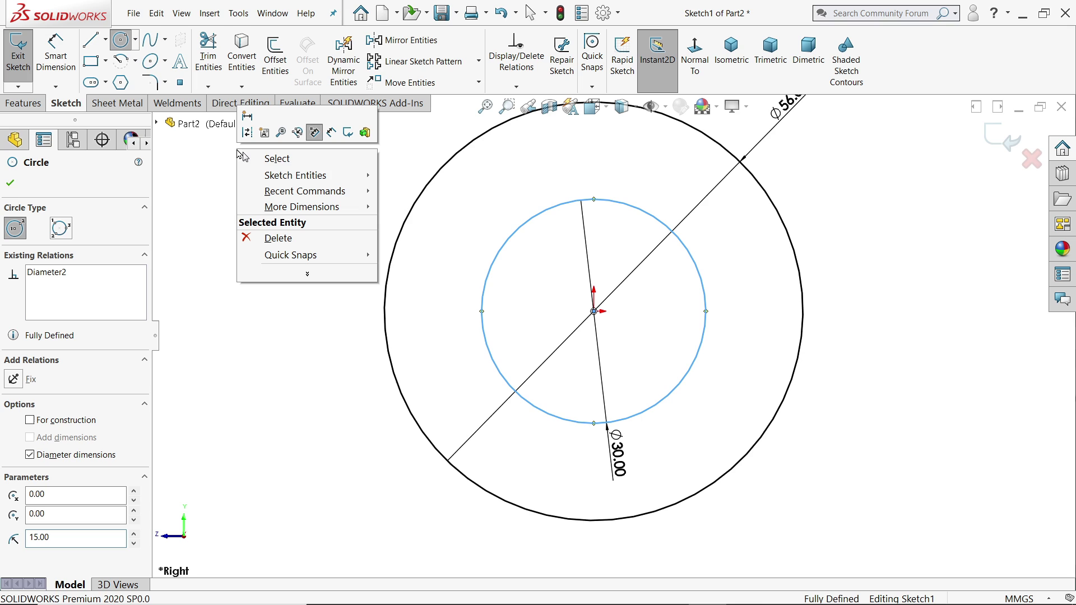
pyautogui.click(274, 160)
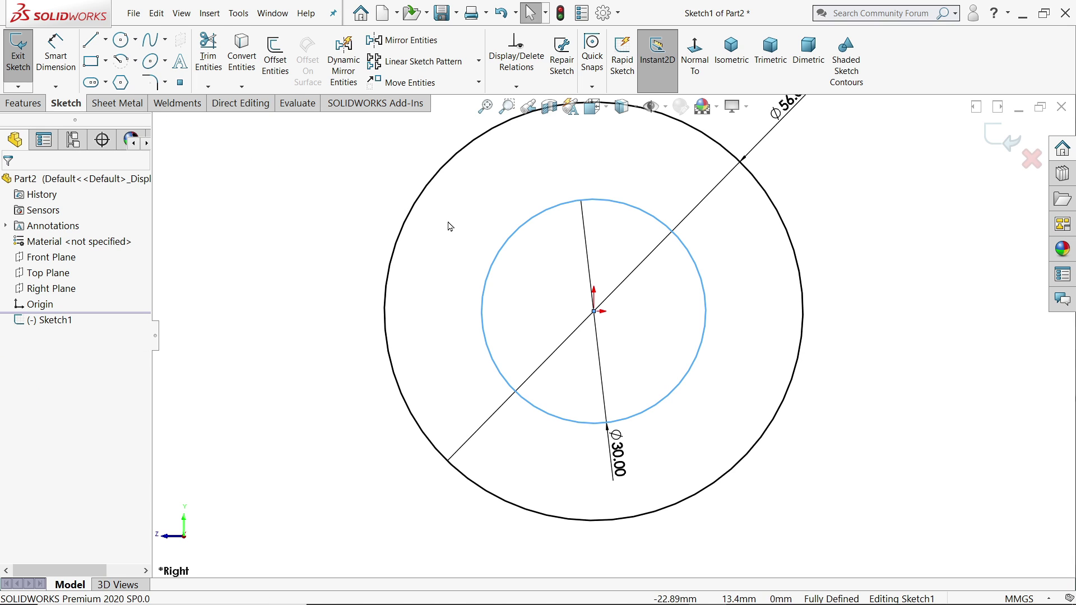
pyautogui.click(1005, 140)
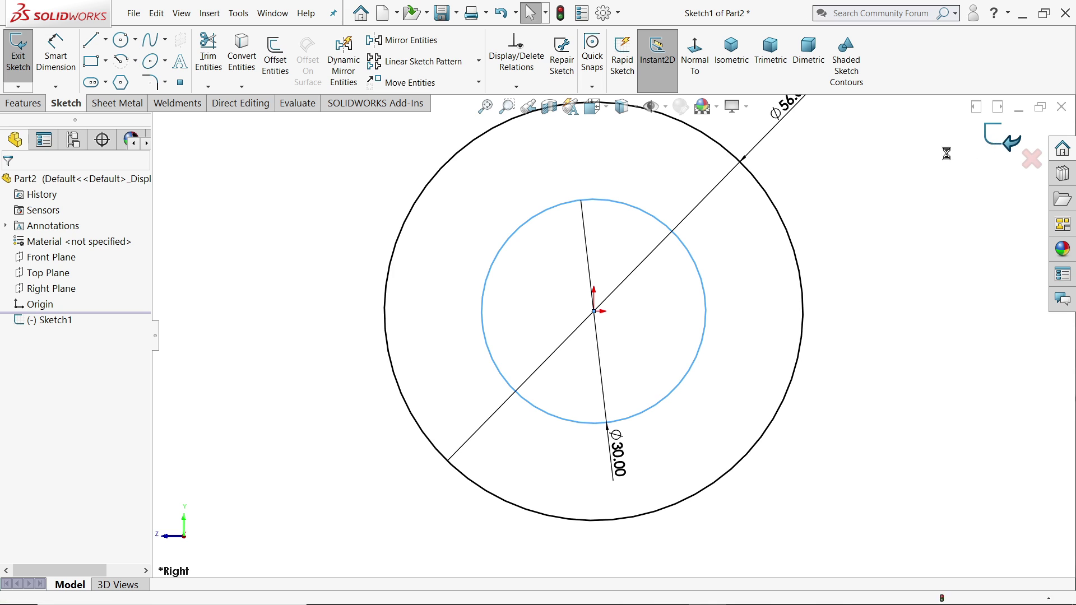
# Extrude the Ø56/Ø30 ring Mid Plane to 72 mm, then switch back to the drawing.
pyautogui.click(23, 103)
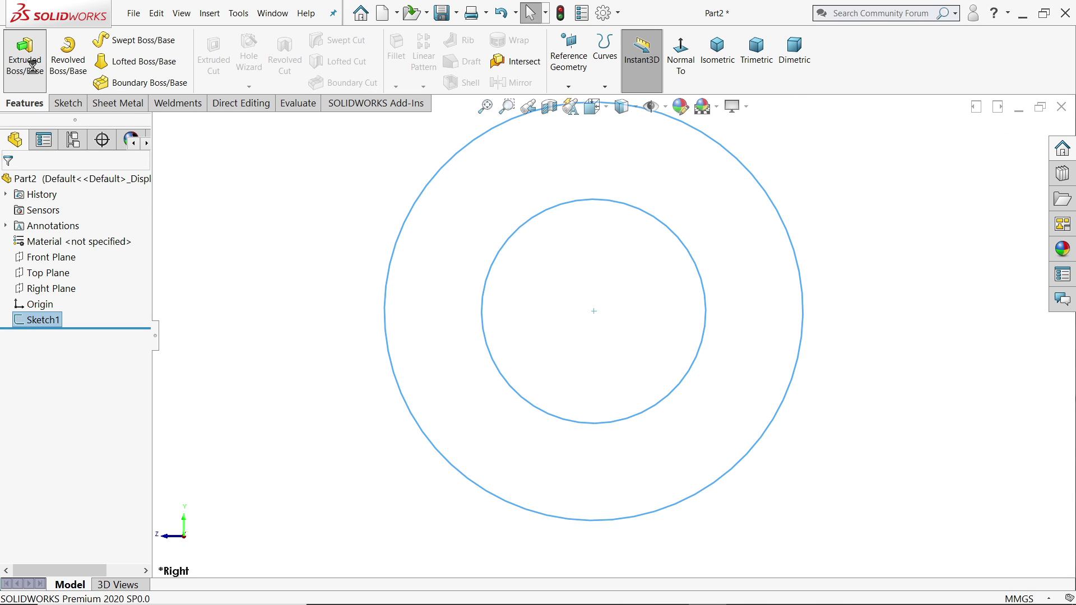
pyautogui.click(33, 73)
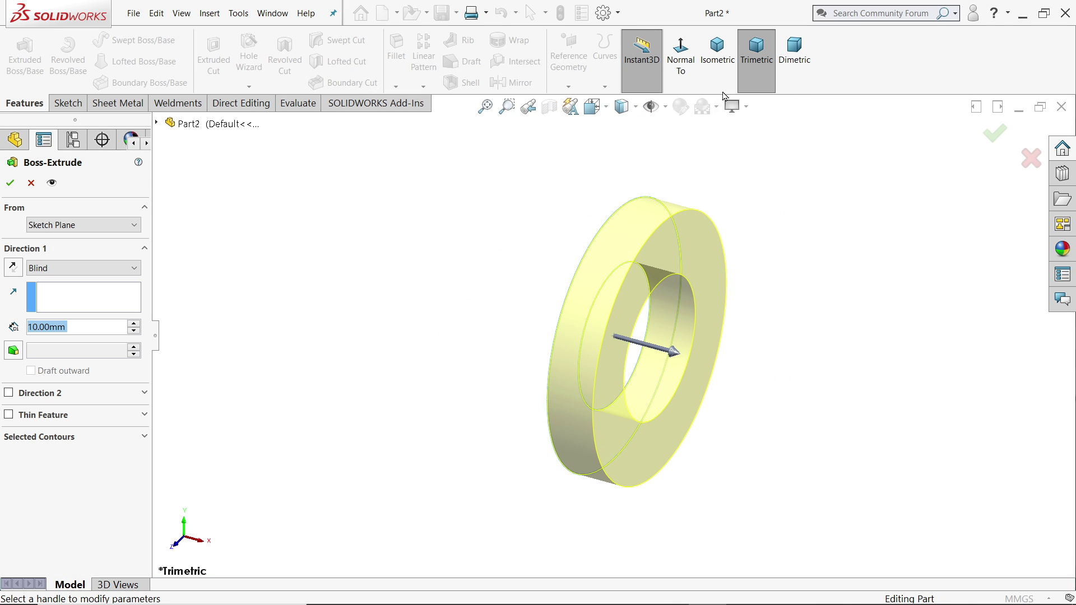
pyautogui.click(718, 56)
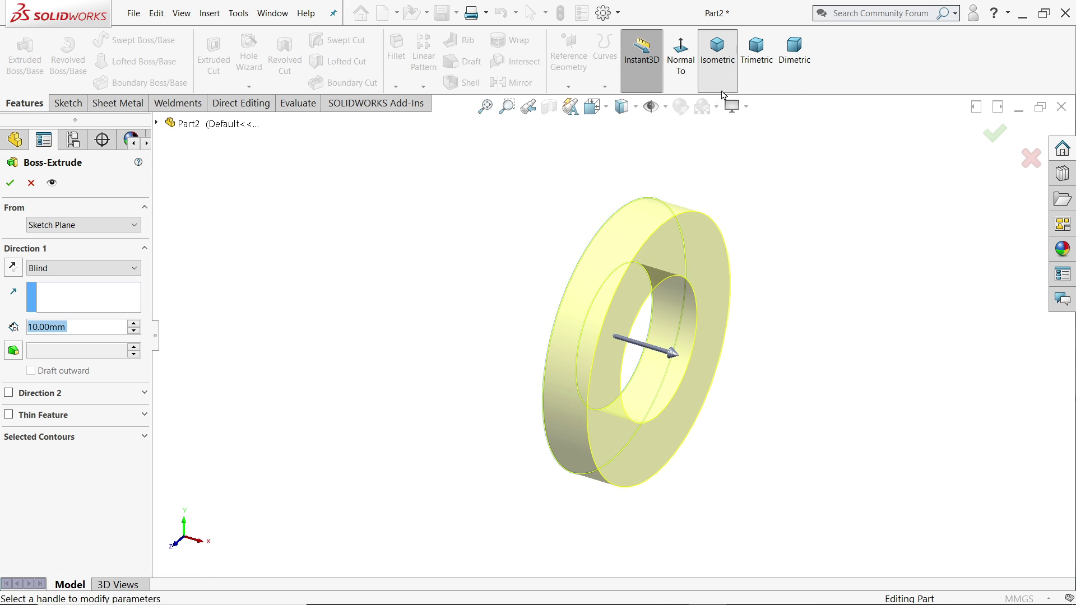
pyautogui.click(40, 269)
pyautogui.click(49, 340)
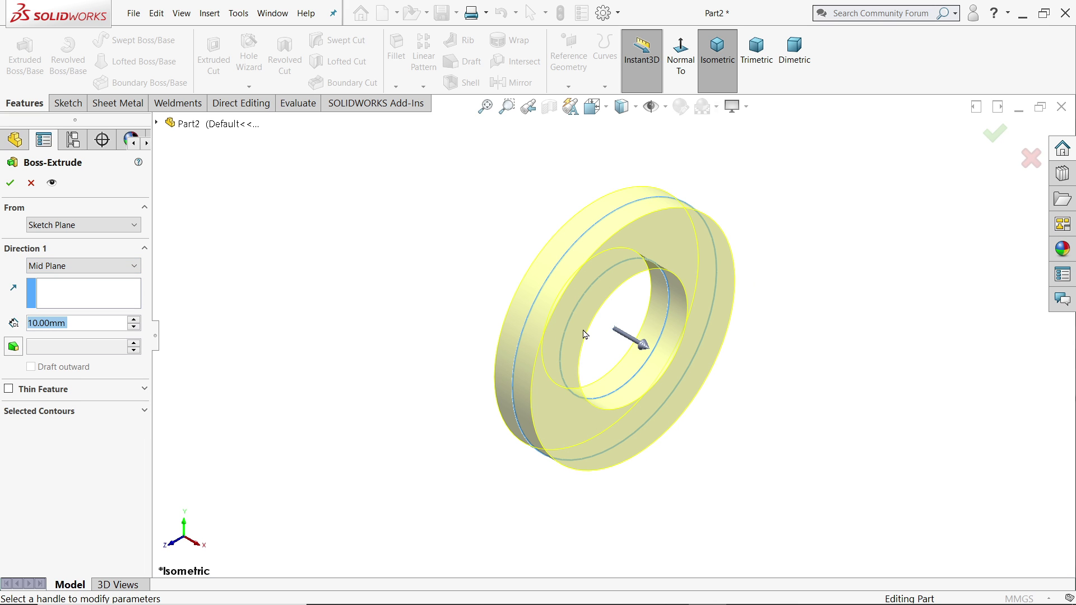
pyautogui.scroll(-3, 662, 330)
pyautogui.moveTo(639, 364); pyautogui.dragTo(683, 376)
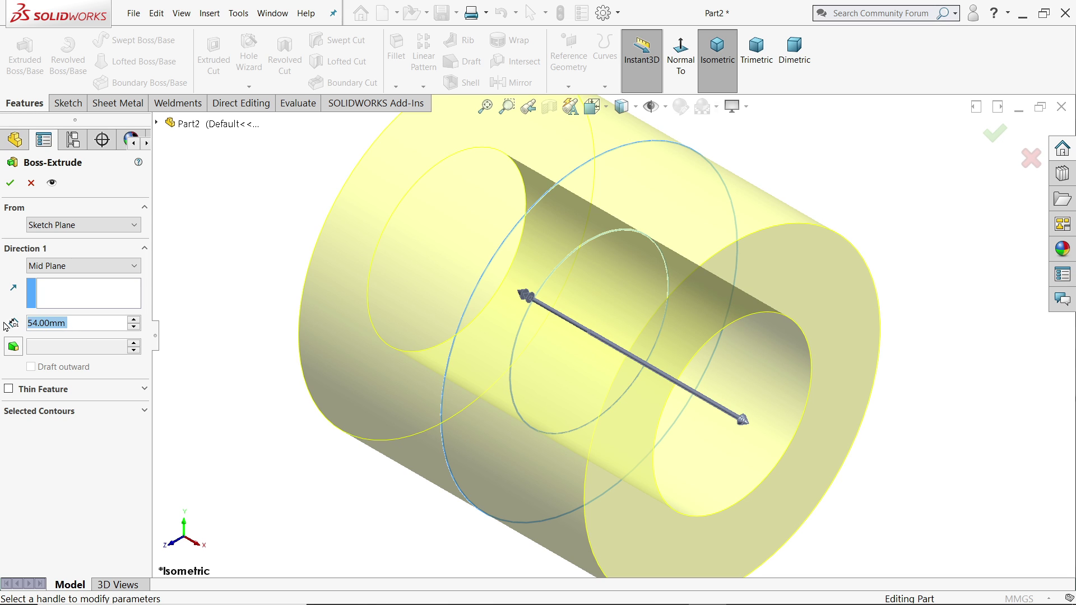
pyautogui.write('72')
pyautogui.press('Return')
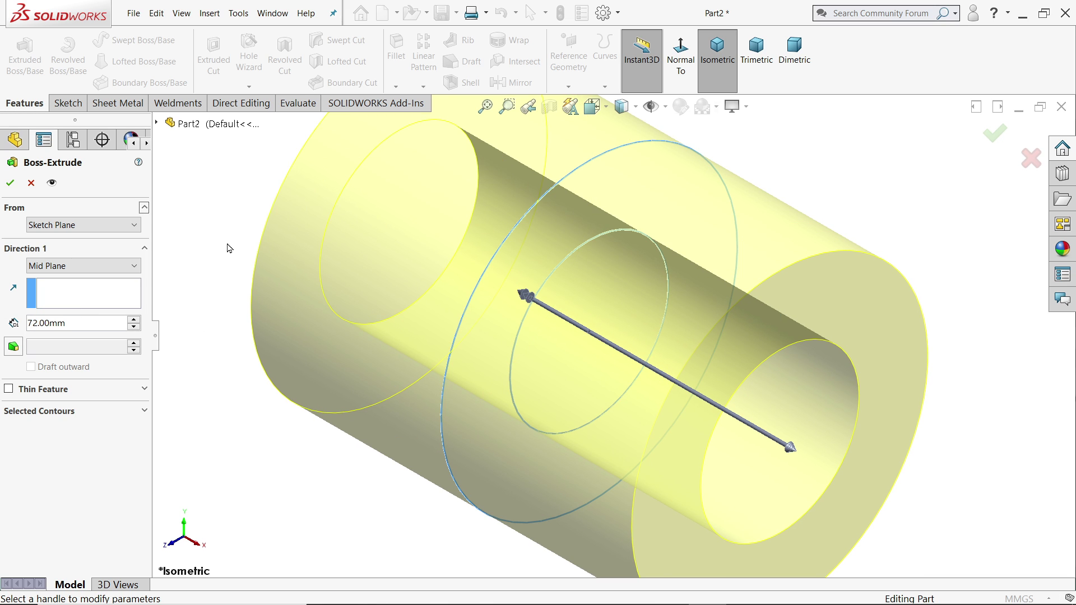
pyautogui.click(10, 183)
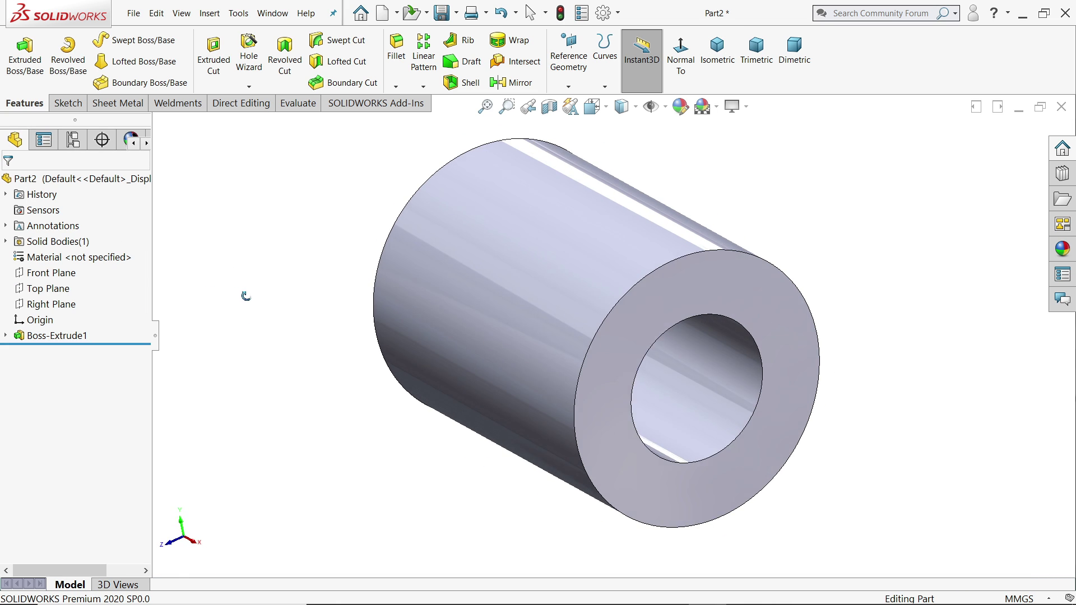
pyautogui.hotkey('alt', 'Tab')
pyautogui.scroll(3, 390, 310)
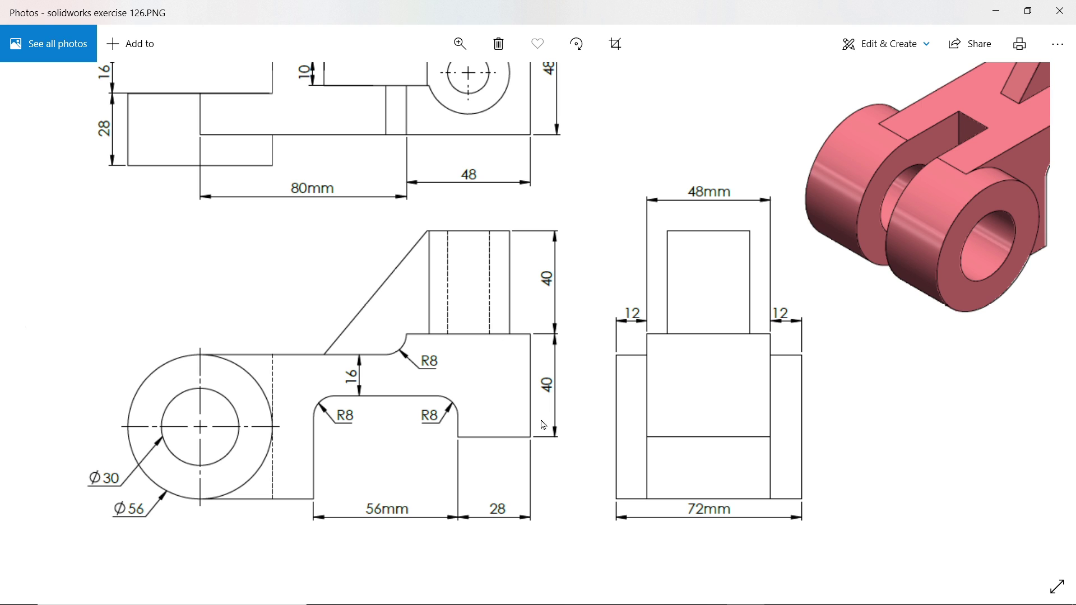
# Pan the drawing to show the top view, NOTE text and bottom dimensions.
pyautogui.scroll(1, 370, 291)
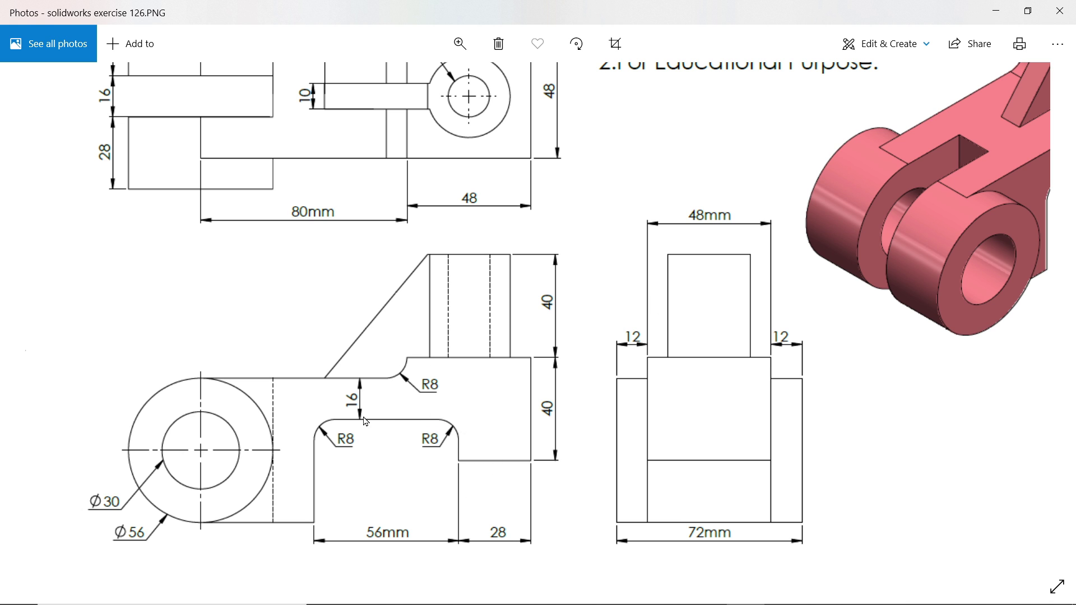
pyautogui.moveTo(348, 327); pyautogui.dragTo(370, 442)
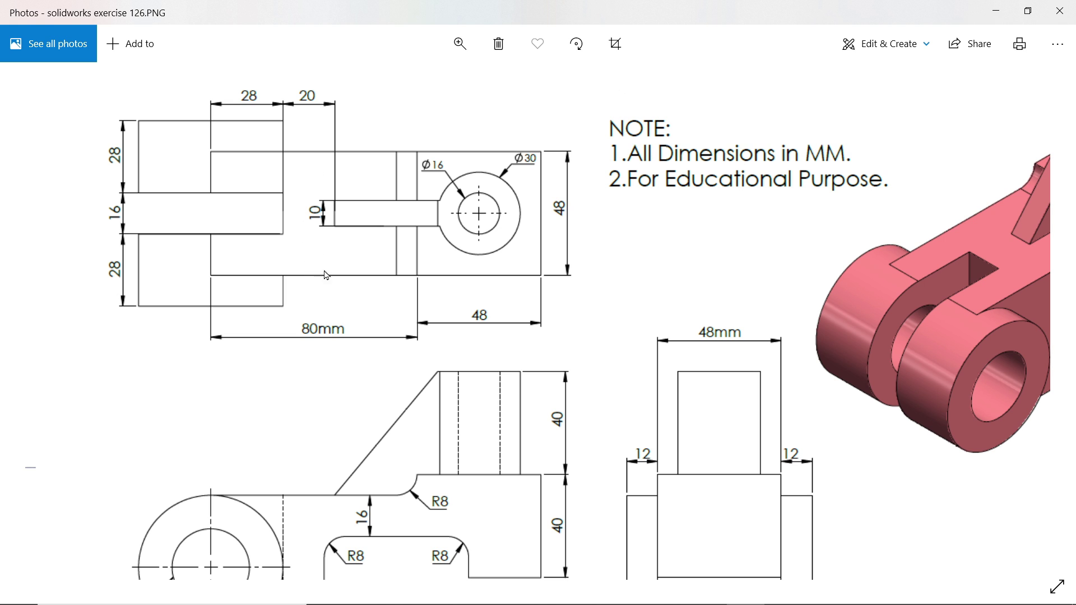
pyautogui.moveTo(613, 357); pyautogui.dragTo(599, 256)
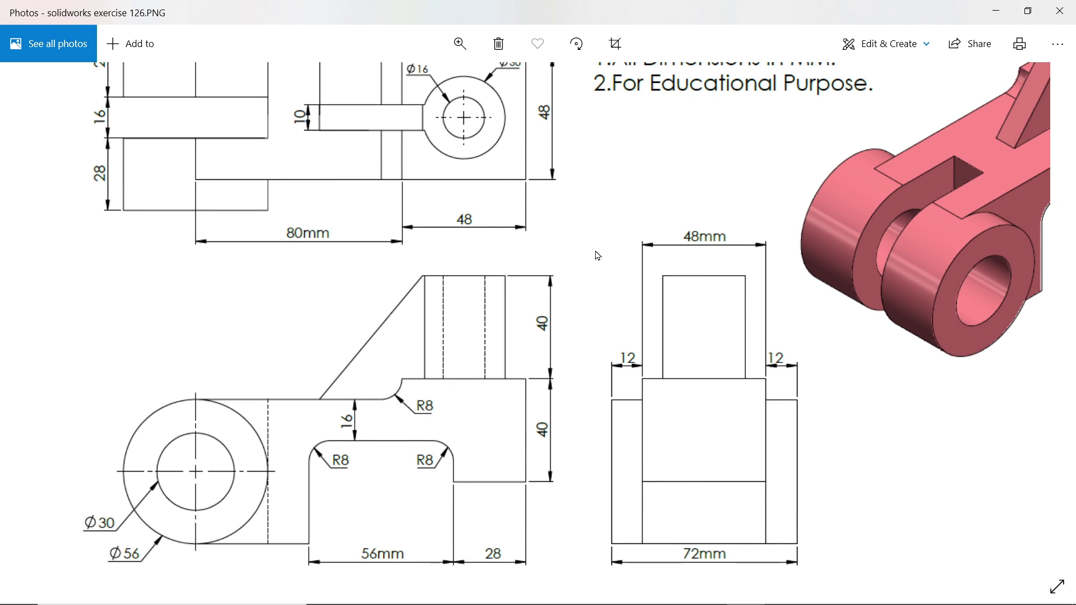
pyautogui.moveTo(619, 428); pyautogui.dragTo(603, 365)
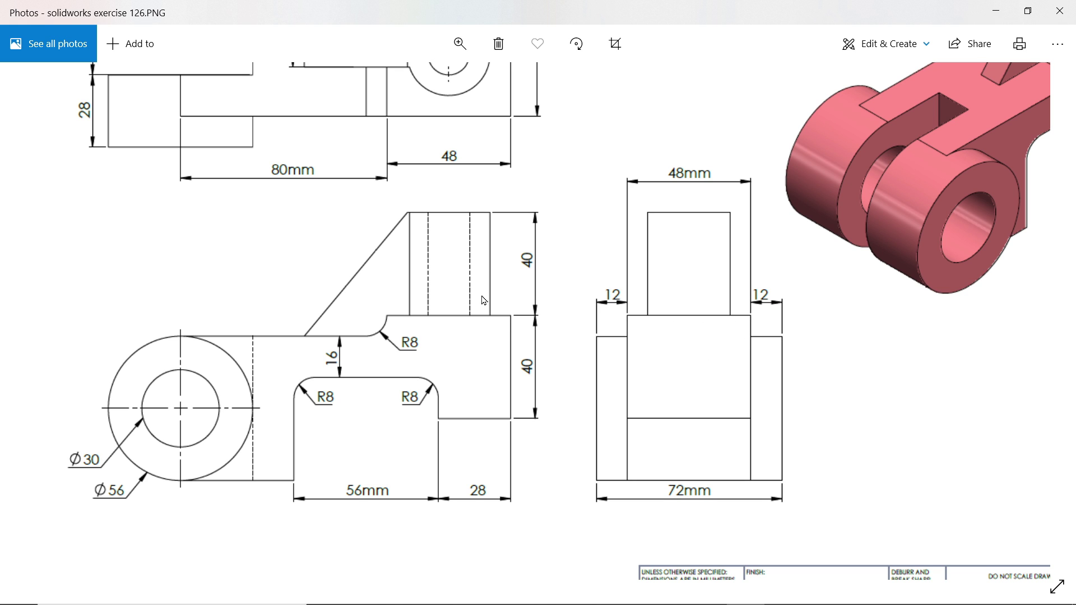
pyautogui.moveTo(484, 301); pyautogui.dragTo(554, 386)
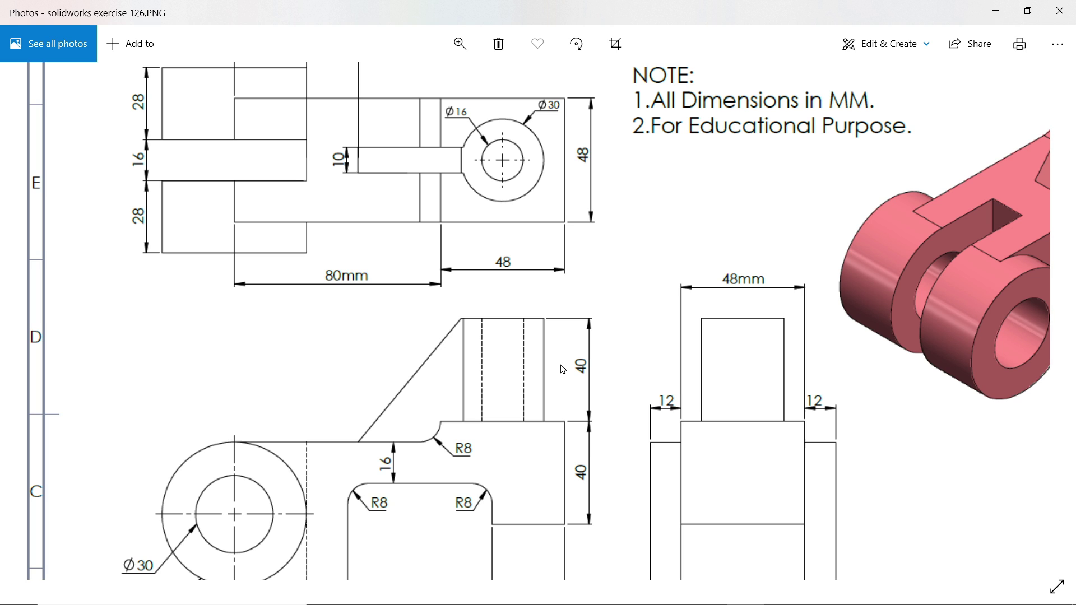
# Start a Right Plane sketch and draw the top edge, rounded corner and right block outline.
pyautogui.click(996, 11)
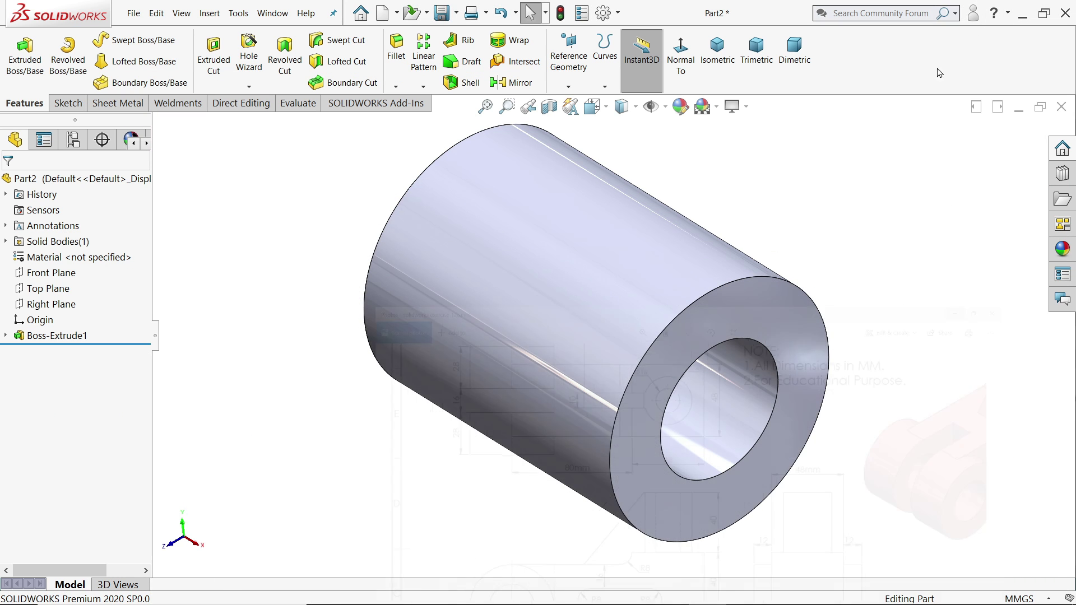
pyautogui.click(38, 307)
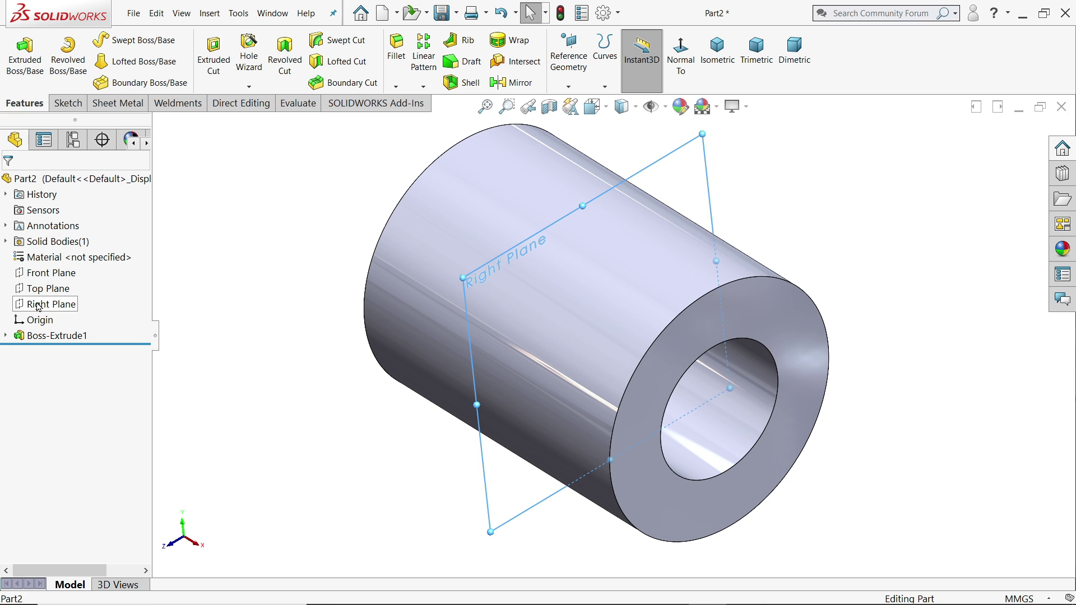
pyautogui.click(44, 284)
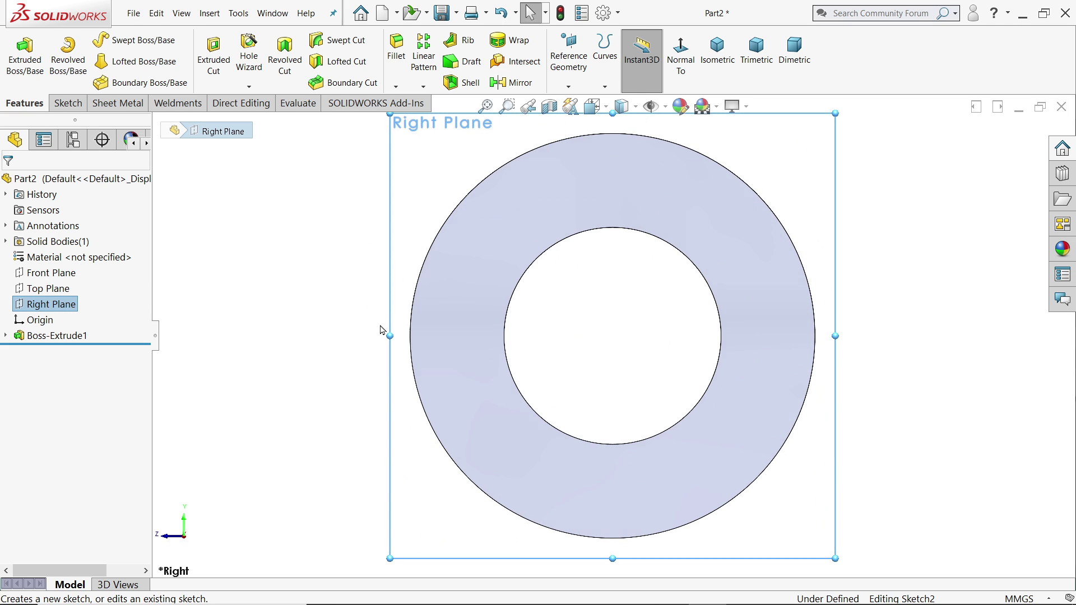
pyautogui.click(98, 49)
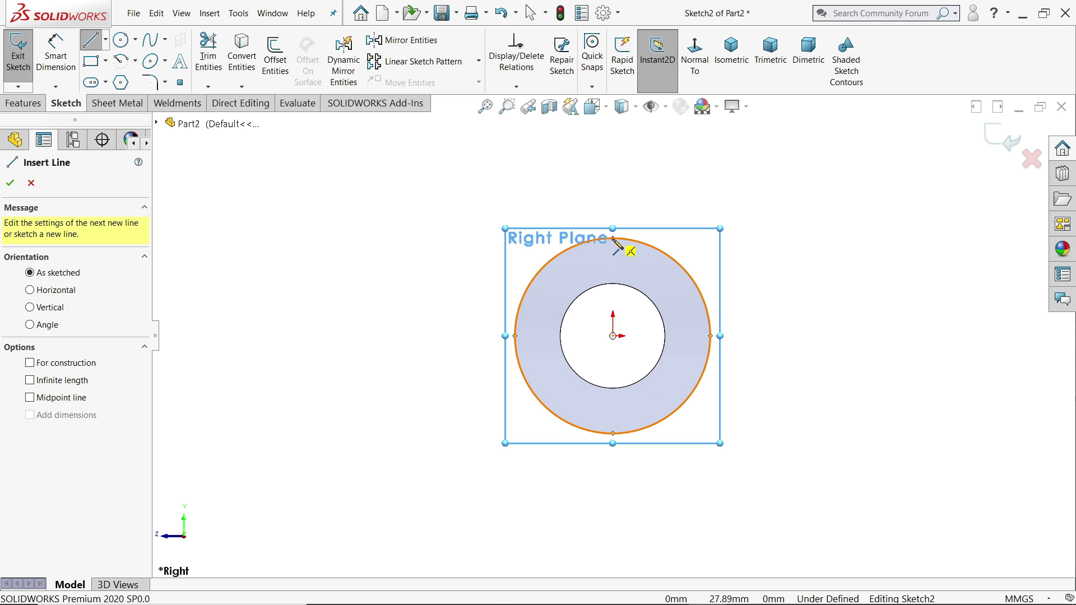
pyautogui.click(613, 239)
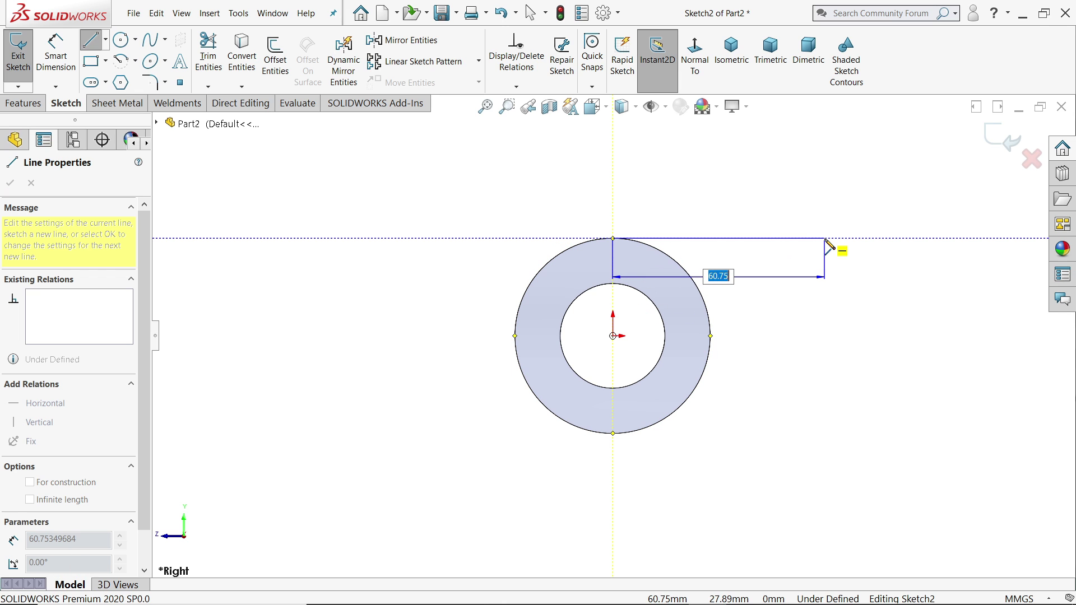
pyautogui.click(861, 239)
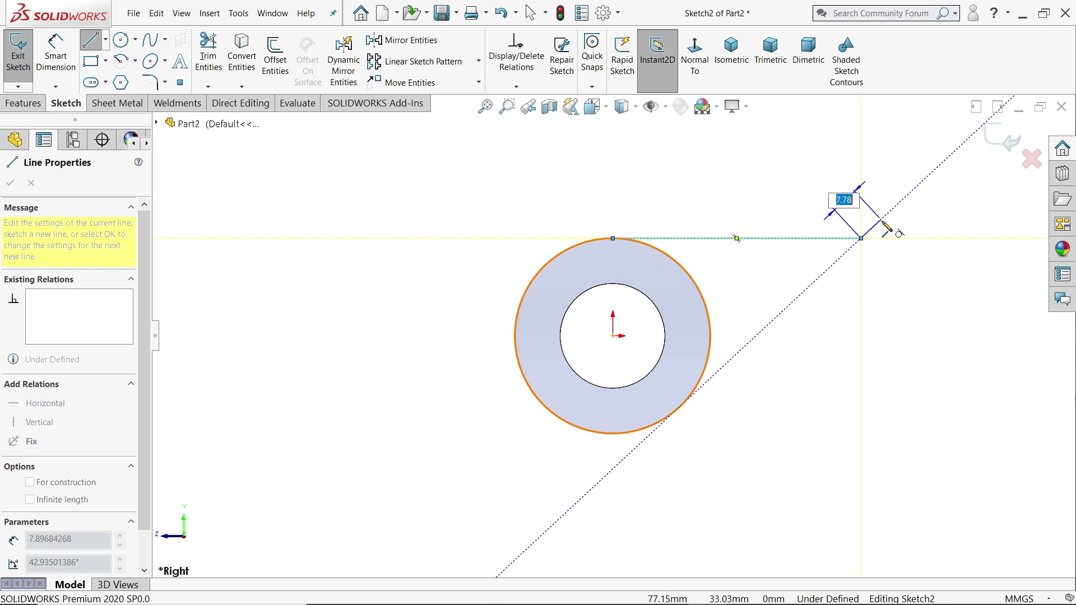
pyautogui.moveTo(862, 239)
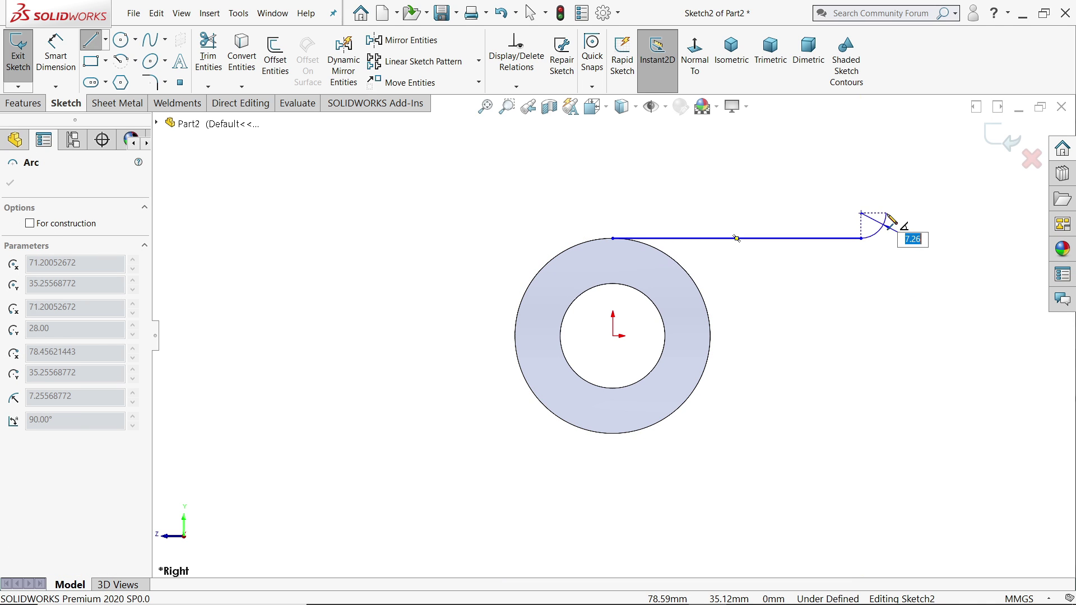
pyautogui.click(887, 213)
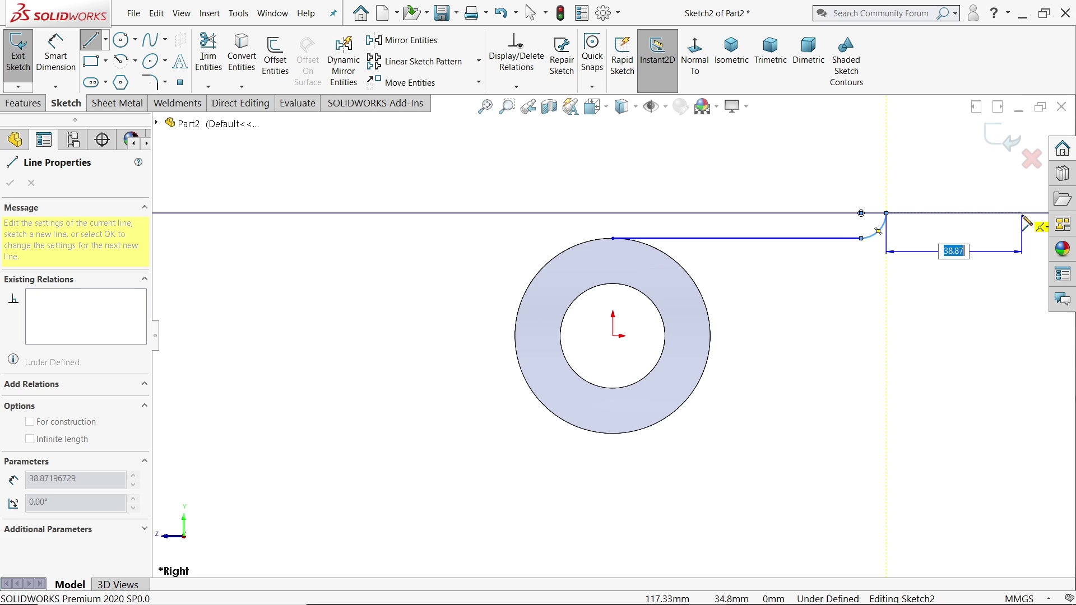
pyautogui.click(1022, 213)
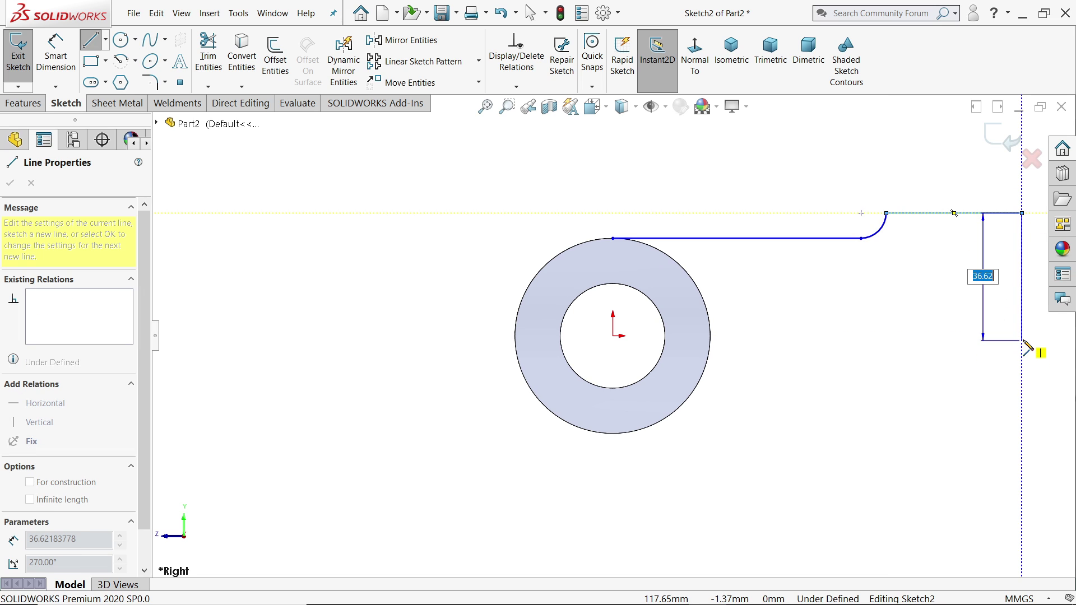
pyautogui.click(1022, 339)
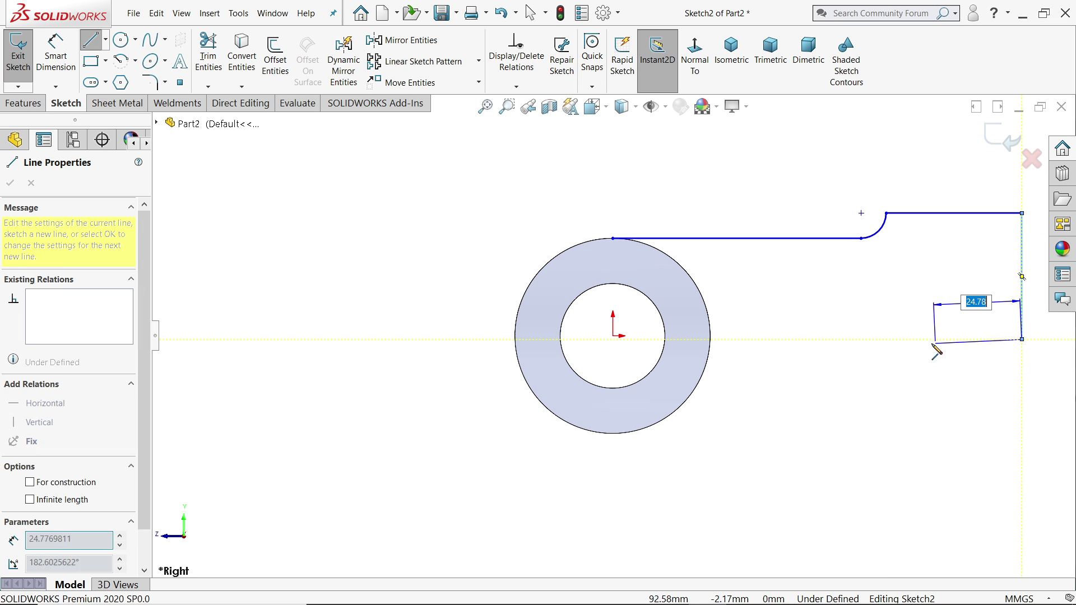
pyautogui.click(901, 341)
pyautogui.click(901, 308)
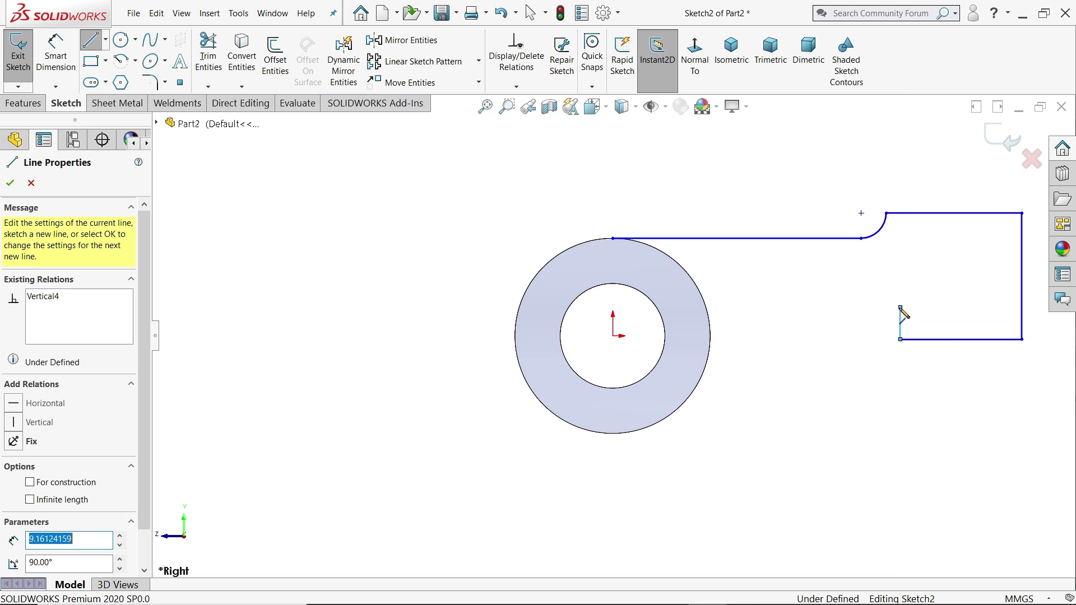
# Continue the profile through the two inner rounded corners down to the tube's bottom.
pyautogui.scroll(-5, 901, 309)
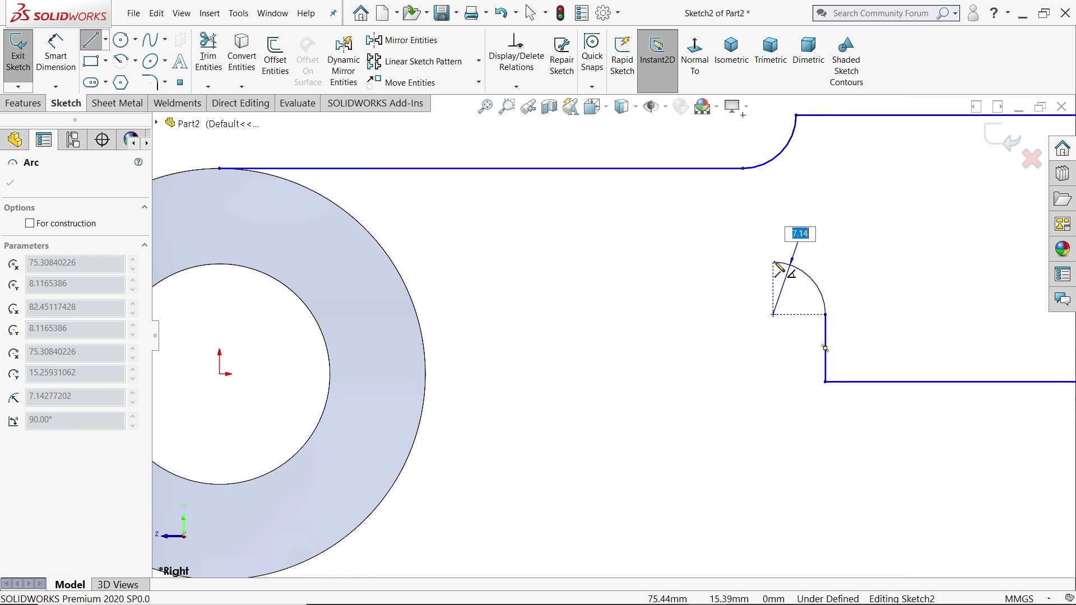
pyautogui.click(774, 262)
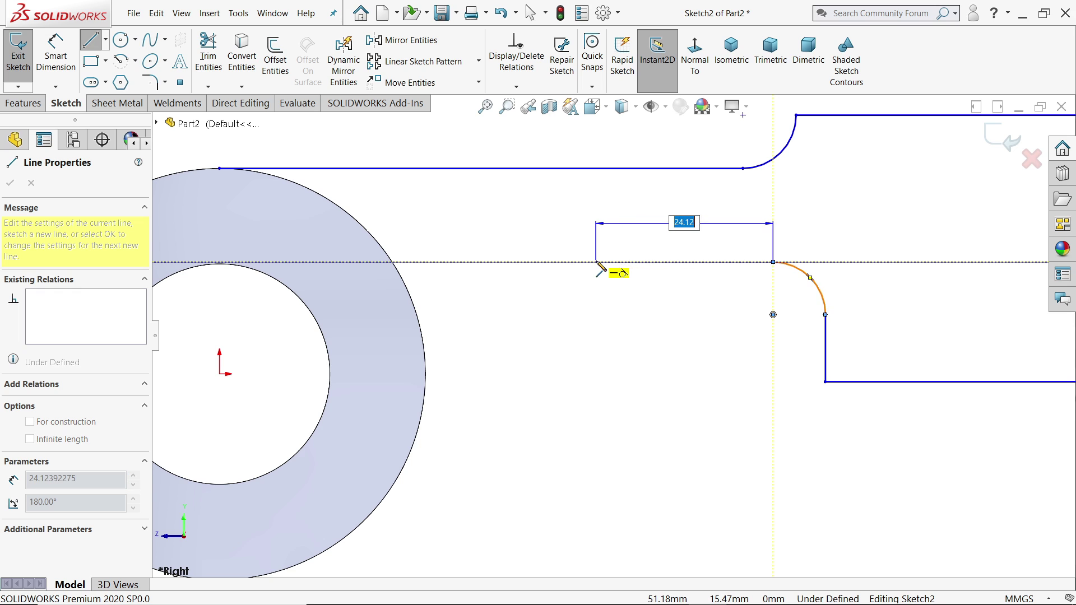
pyautogui.click(596, 262)
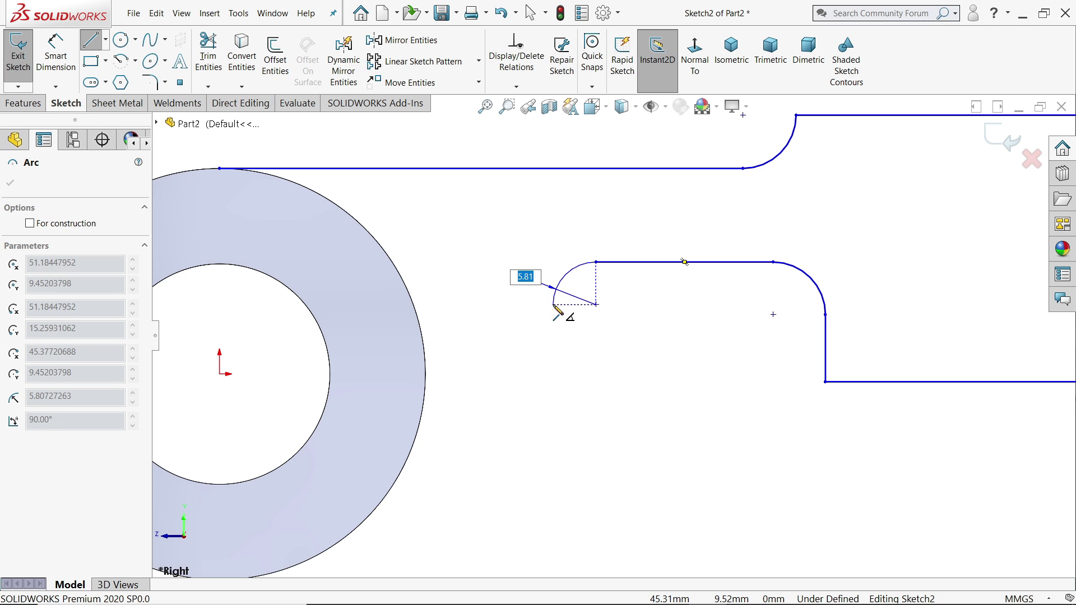
pyautogui.click(553, 304)
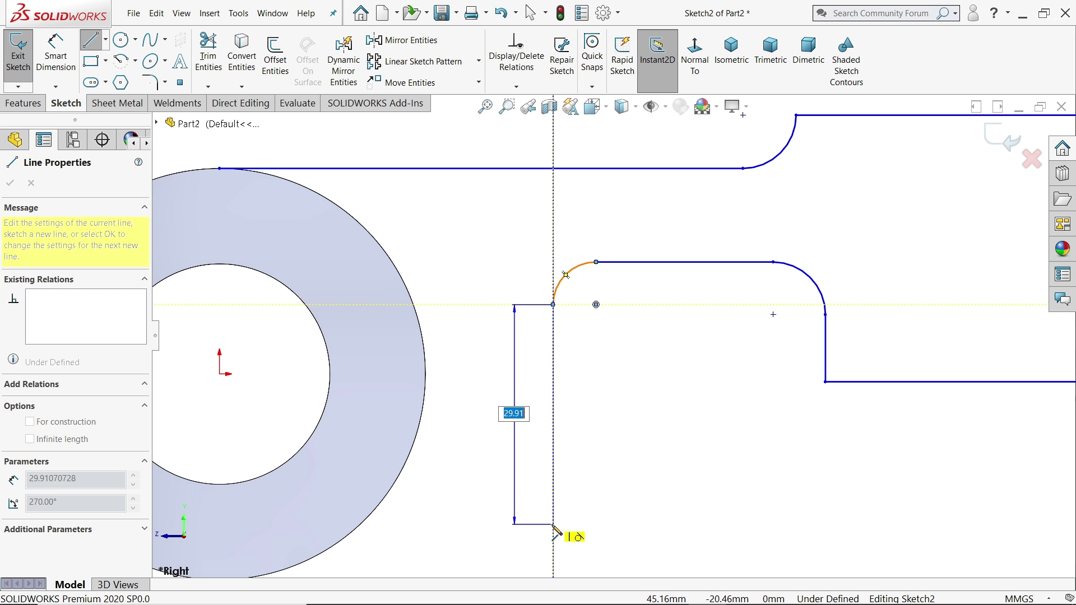
pyautogui.press('f')
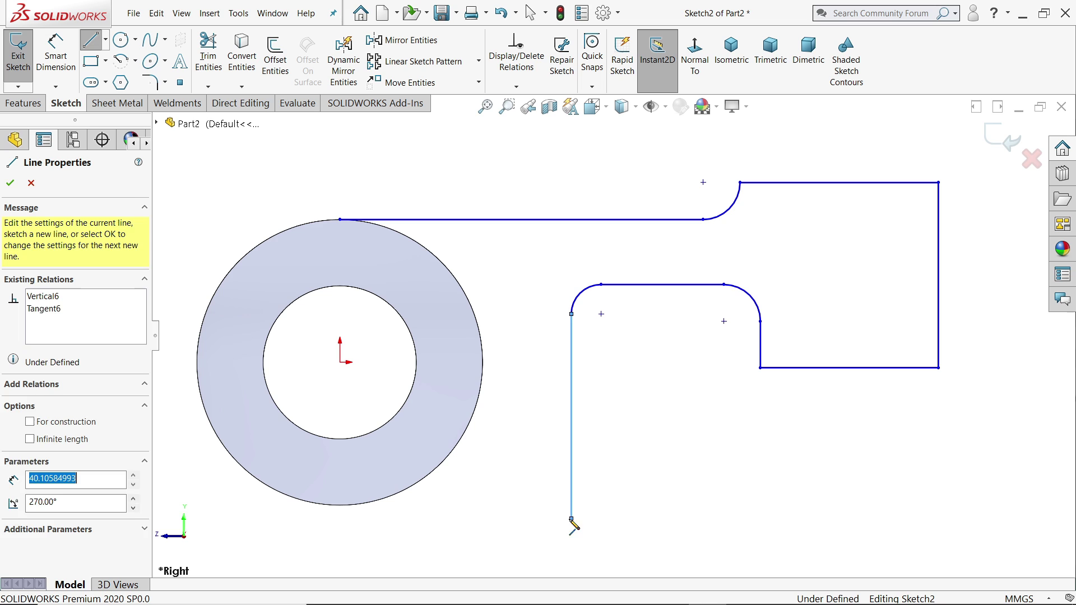
pyautogui.click(572, 519)
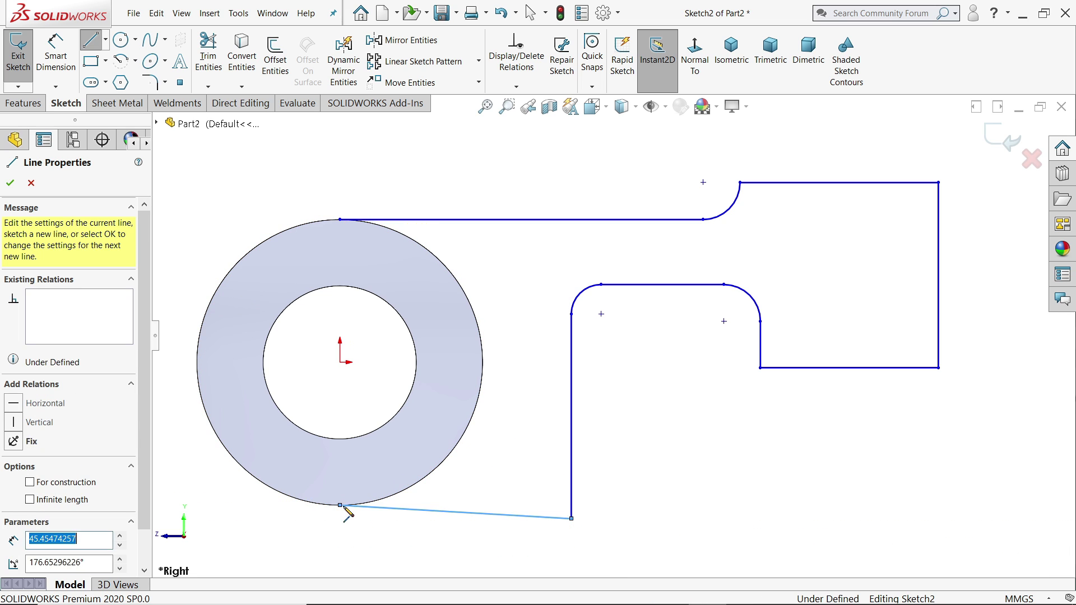
# End the line tool and make the sloping bottom line horizontal.
pyautogui.rightClick(503, 427)
pyautogui.click(538, 439)
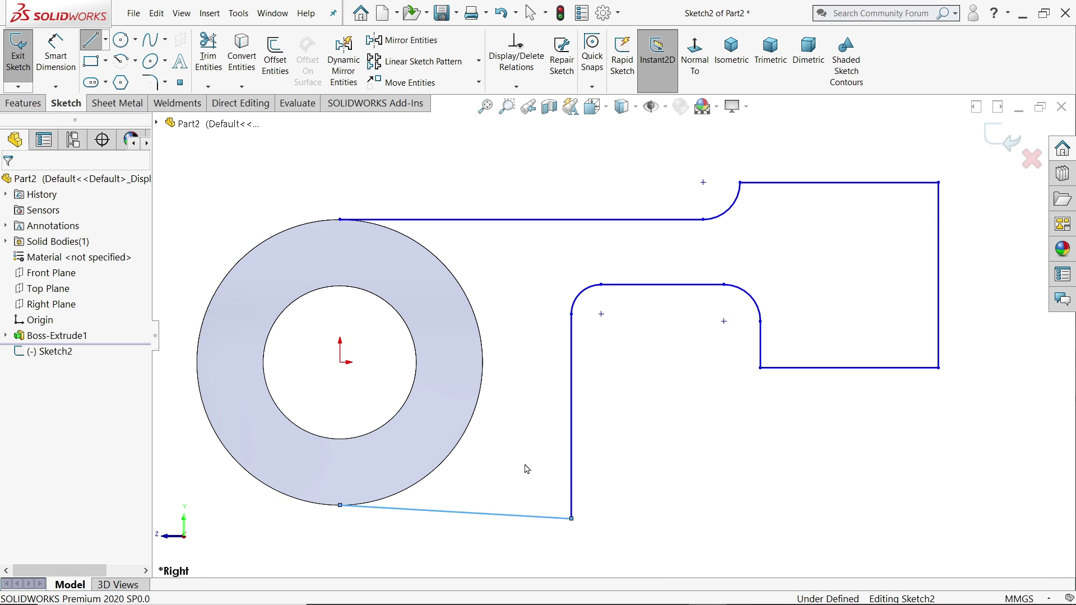
pyautogui.click(485, 515)
pyautogui.click(524, 481)
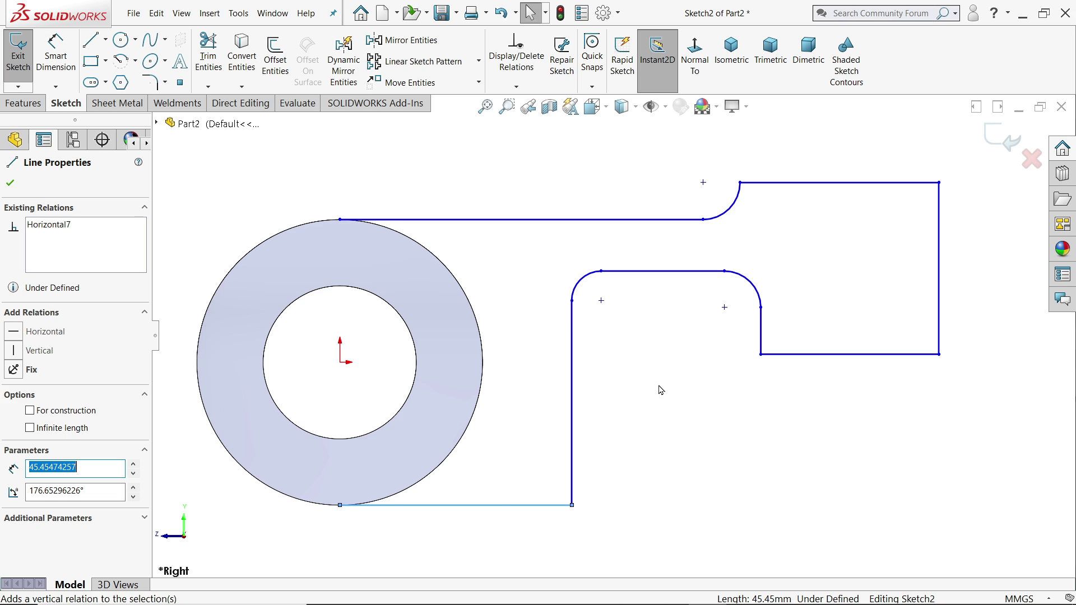
pyautogui.scroll(2, 694, 371)
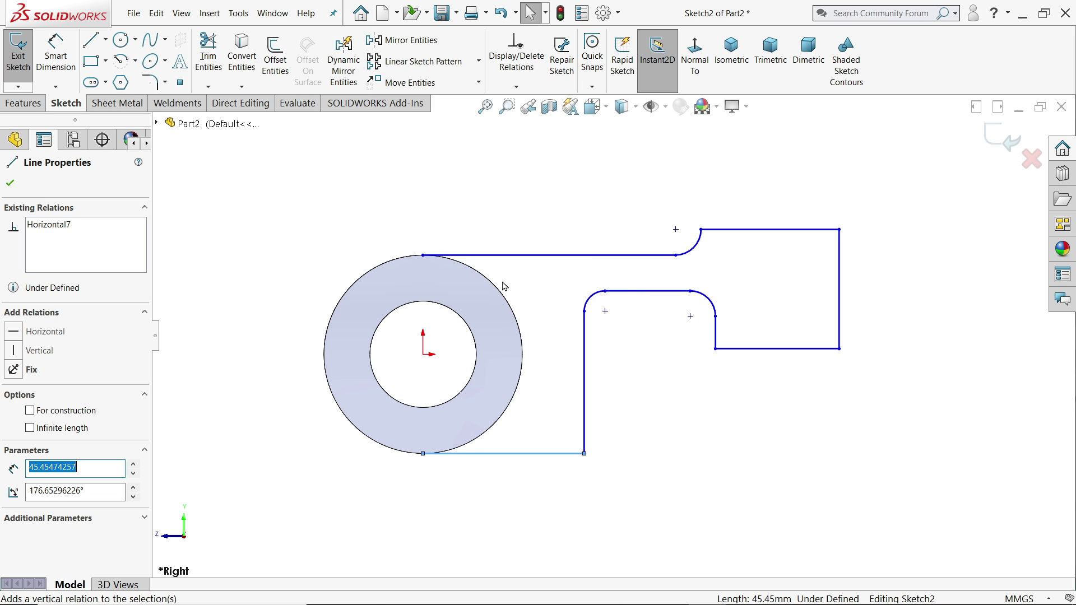
pyautogui.scroll(-1, 503, 287)
# Snap the profile's start point directly above the origin on the outer circle.
pyautogui.click(533, 384)
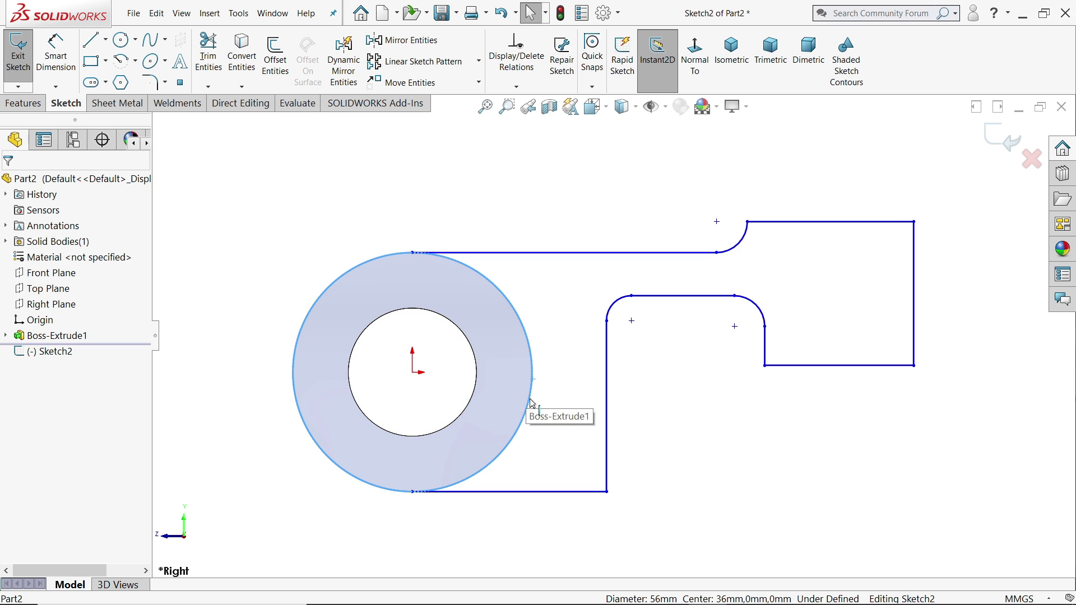
pyautogui.click(336, 149)
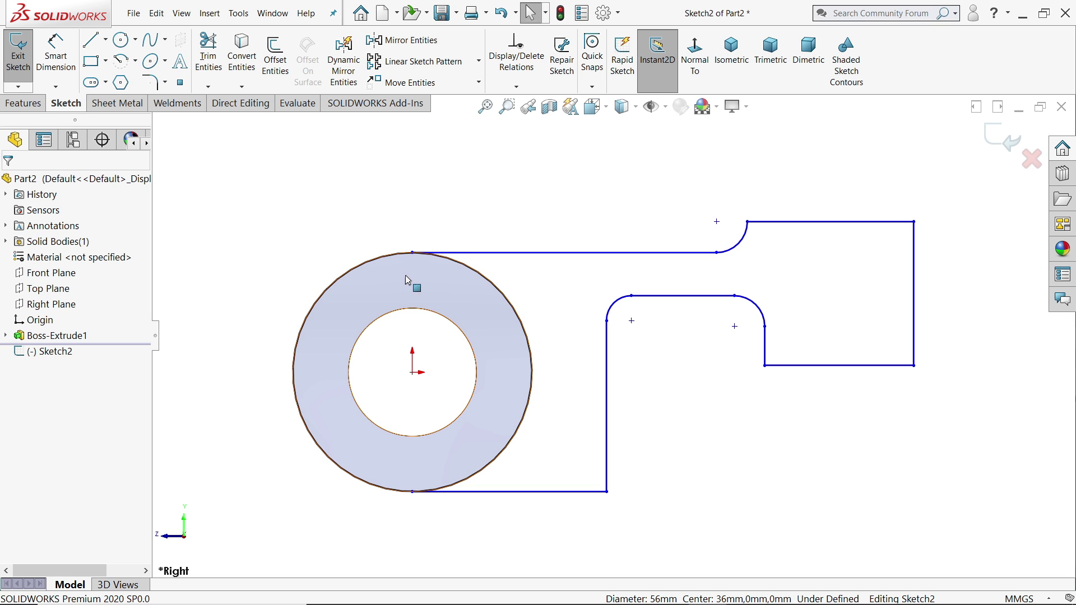
pyautogui.click(411, 253)
pyautogui.moveTo(410, 255); pyautogui.dragTo(413, 254)
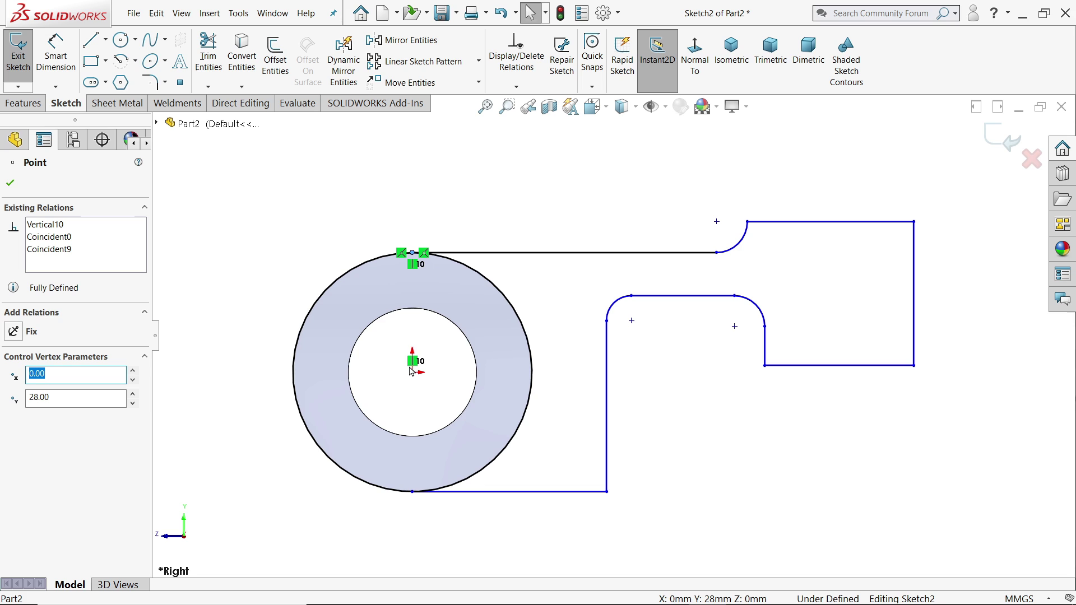
pyautogui.click(453, 180)
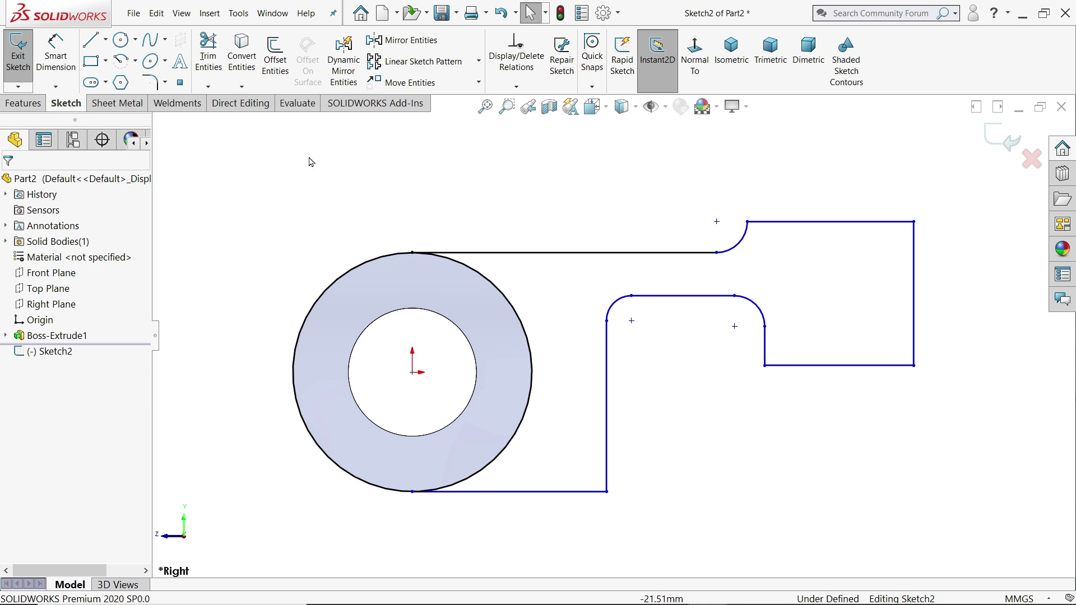
# Dimension the upper rounded corner with an R8 radius.
pyautogui.click(56, 53)
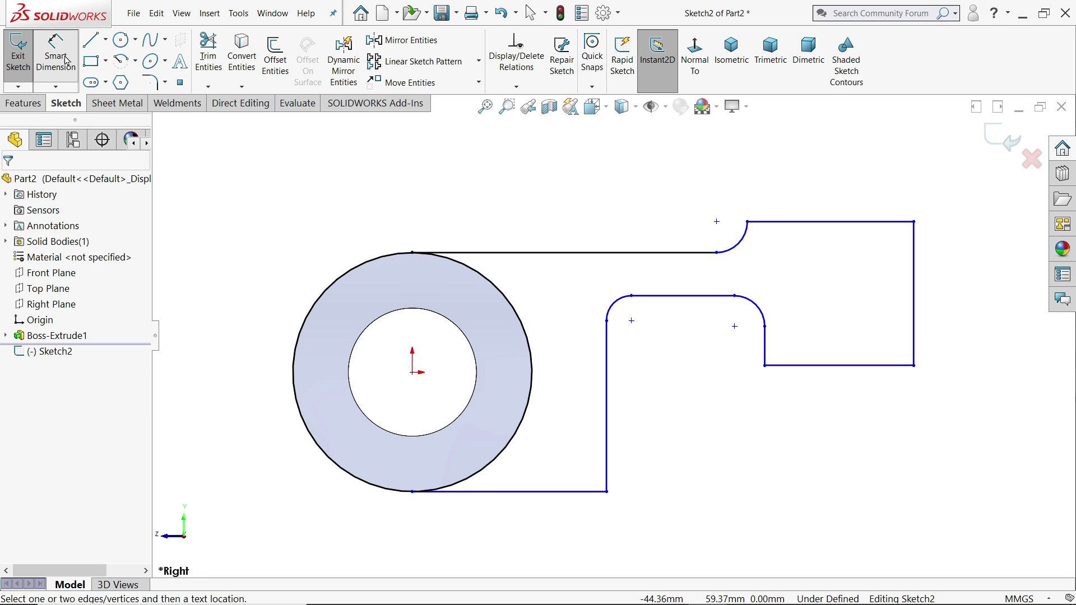
pyautogui.click(743, 245)
pyautogui.click(754, 260)
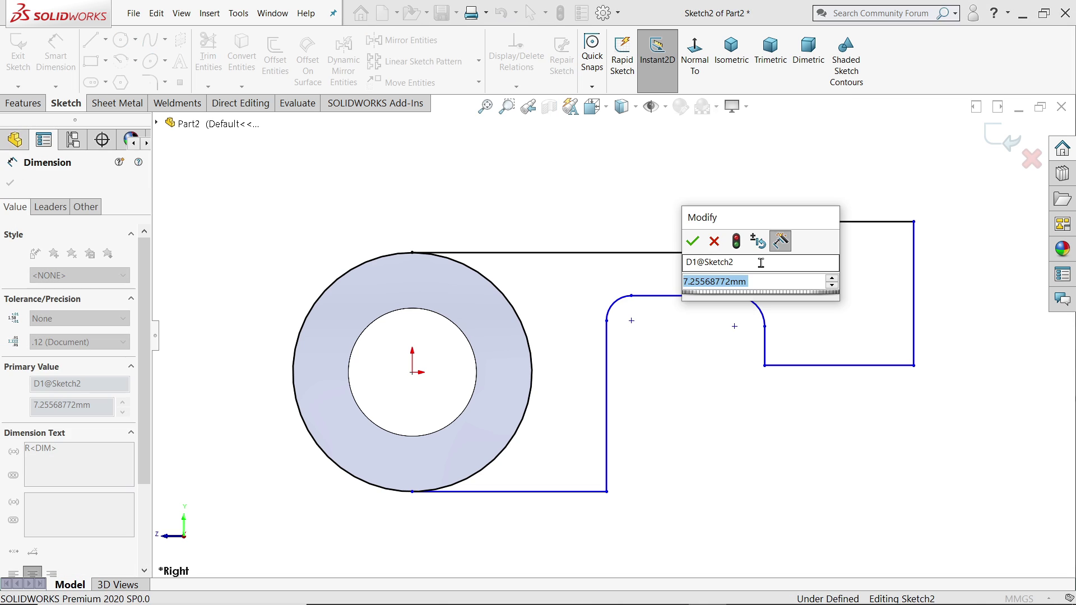
pyautogui.write('8')
pyautogui.press('Return')
# Set both lower corner arcs equal to the R8 arc.
pyautogui.rightClick(595, 199)
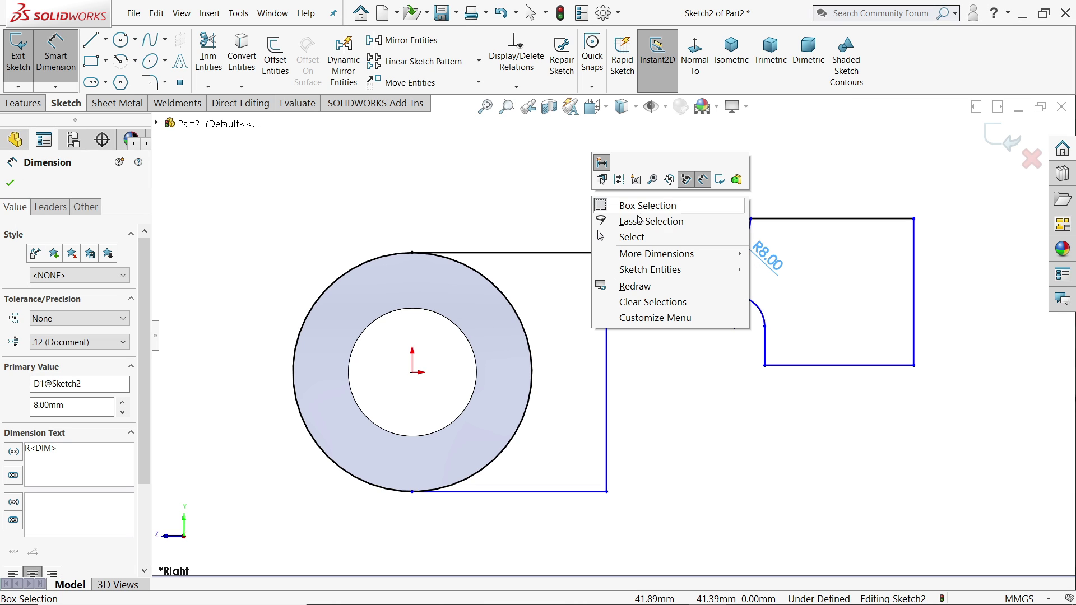
pyautogui.click(644, 221)
pyautogui.scroll(-2, 742, 310)
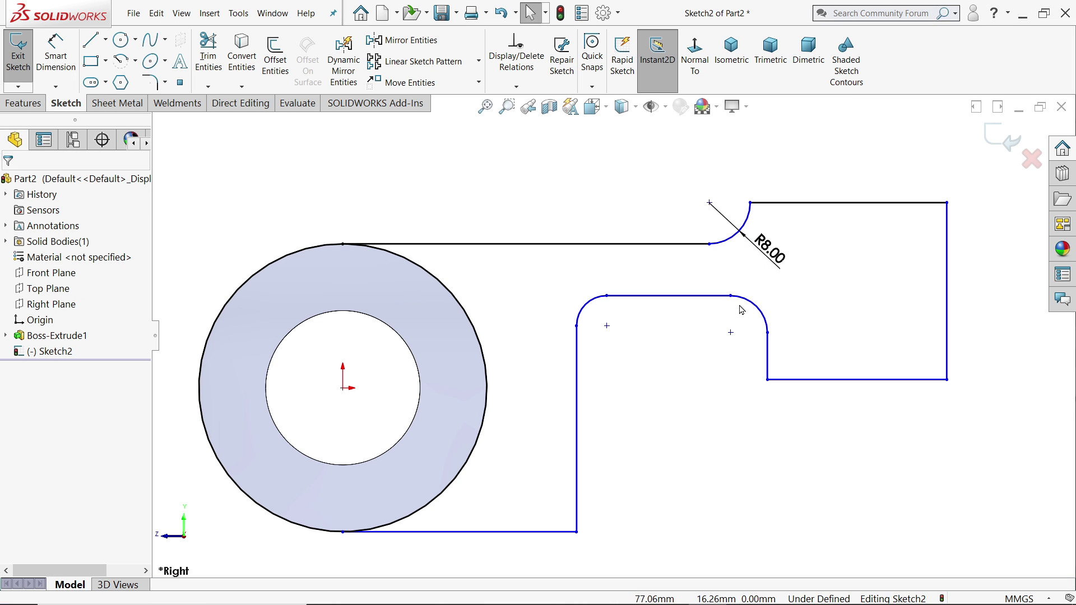
pyautogui.click(757, 310)
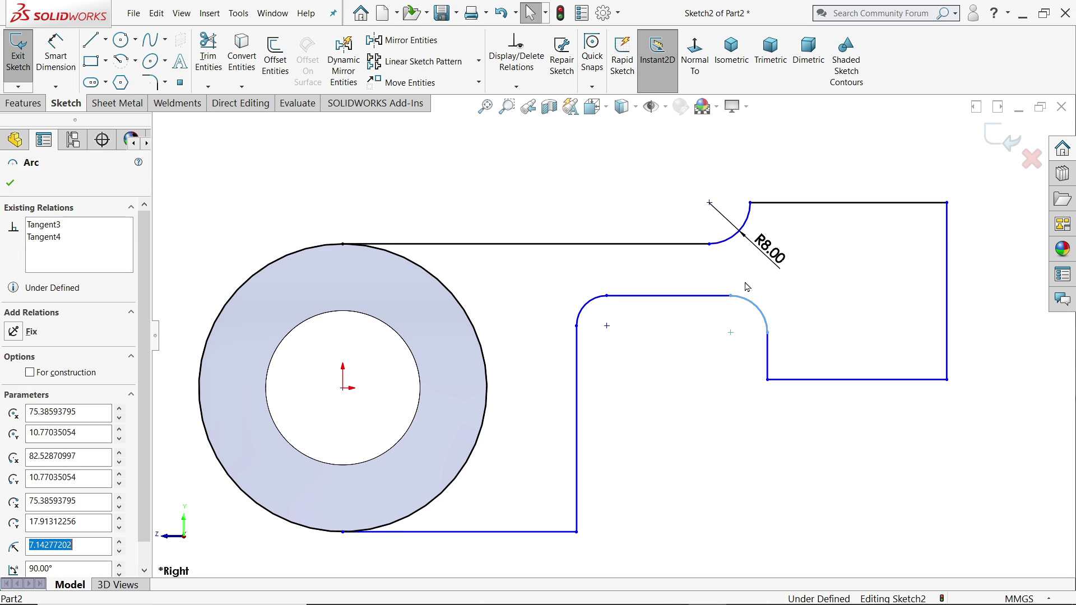
pyautogui.keyDown('ctrl'); pyautogui.click(739, 231); pyautogui.keyUp('ctrl')
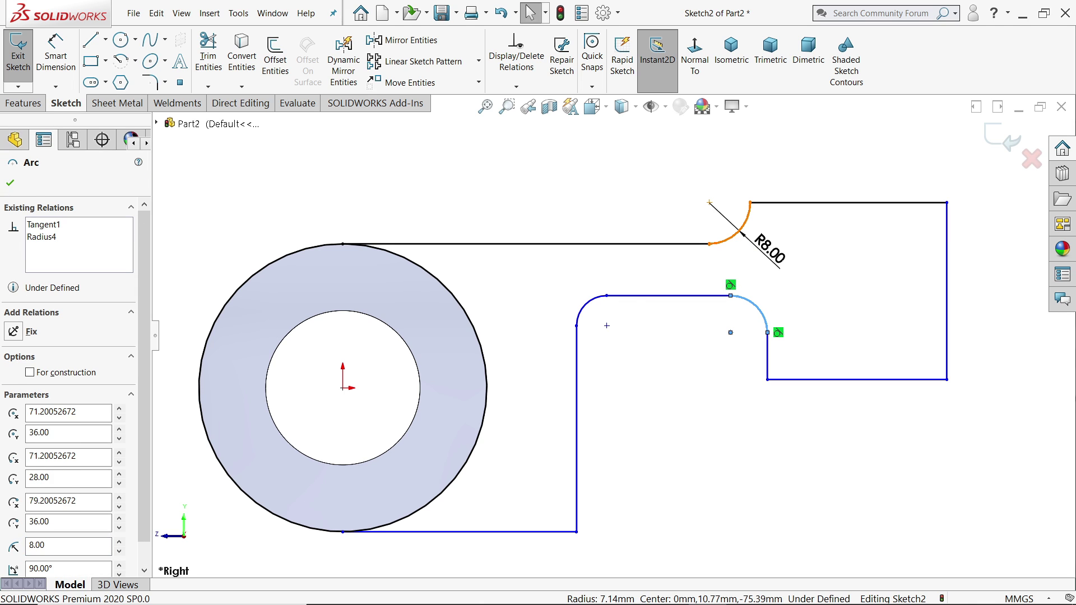
pyautogui.keyDown('ctrl'); pyautogui.click(588, 309); pyautogui.keyUp('ctrl')
pyautogui.click(676, 272)
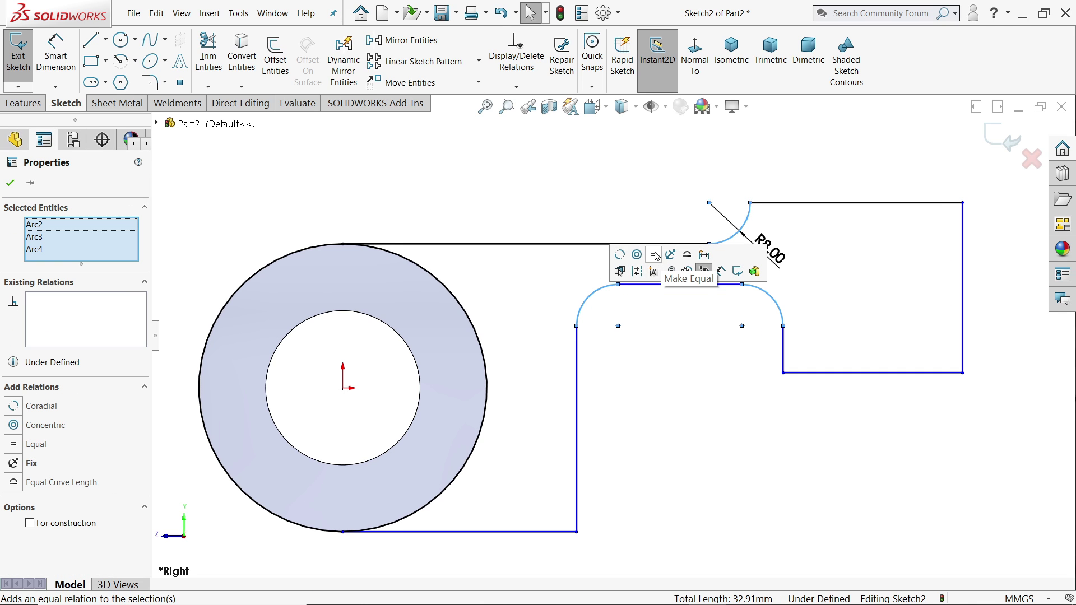
pyautogui.click(681, 383)
pyautogui.click(56, 53)
# Dimension 80 mm horizontally from the circle's top to the R8 arc end.
pyautogui.press('f')
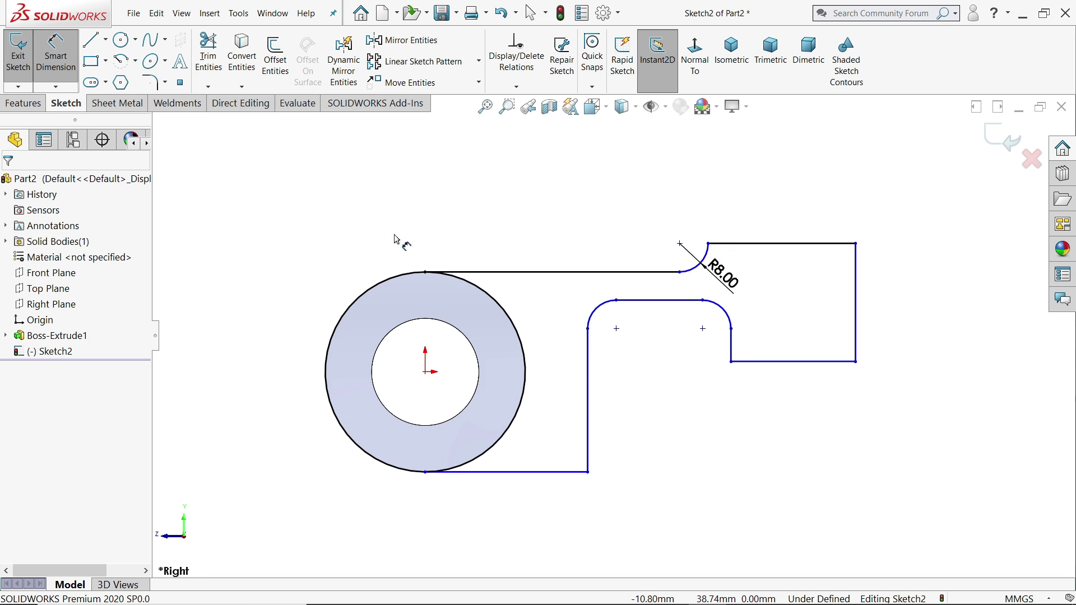
pyautogui.scroll(-2, 611, 205)
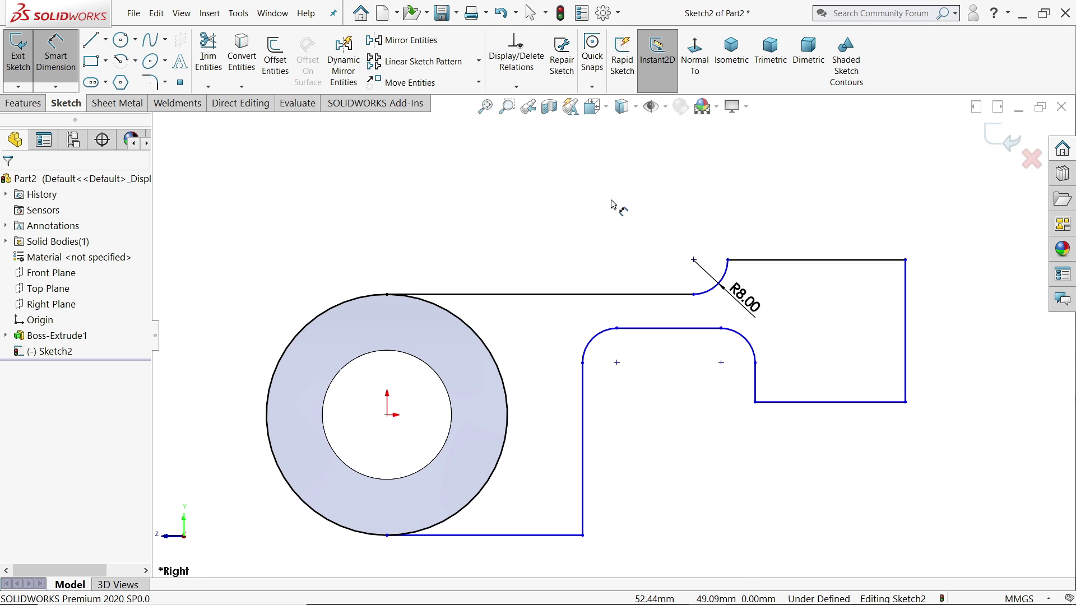
pyautogui.click(387, 294)
pyautogui.click(728, 260)
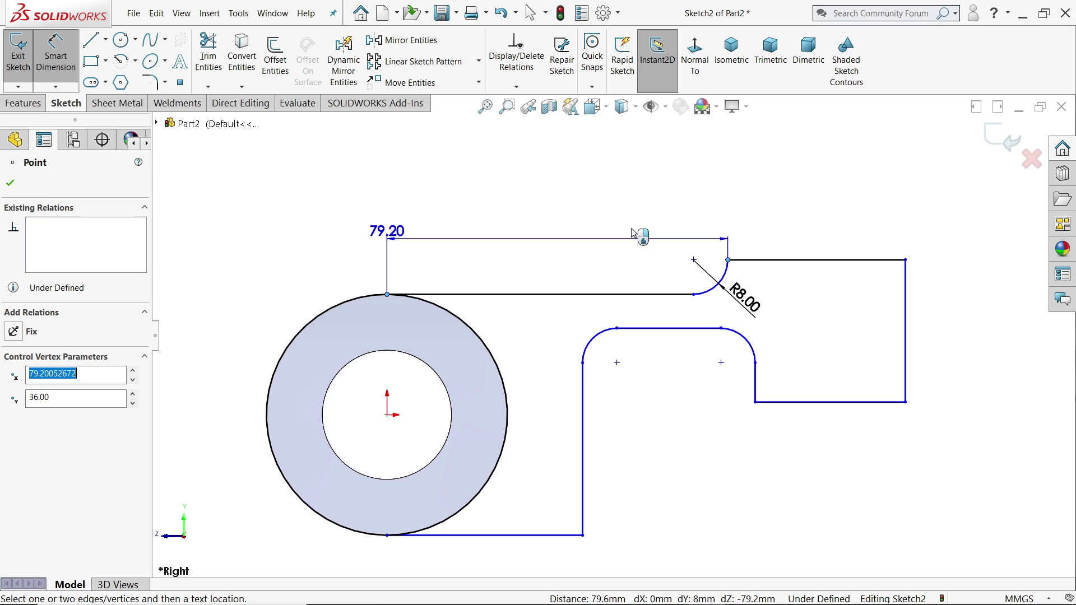
pyautogui.click(603, 169)
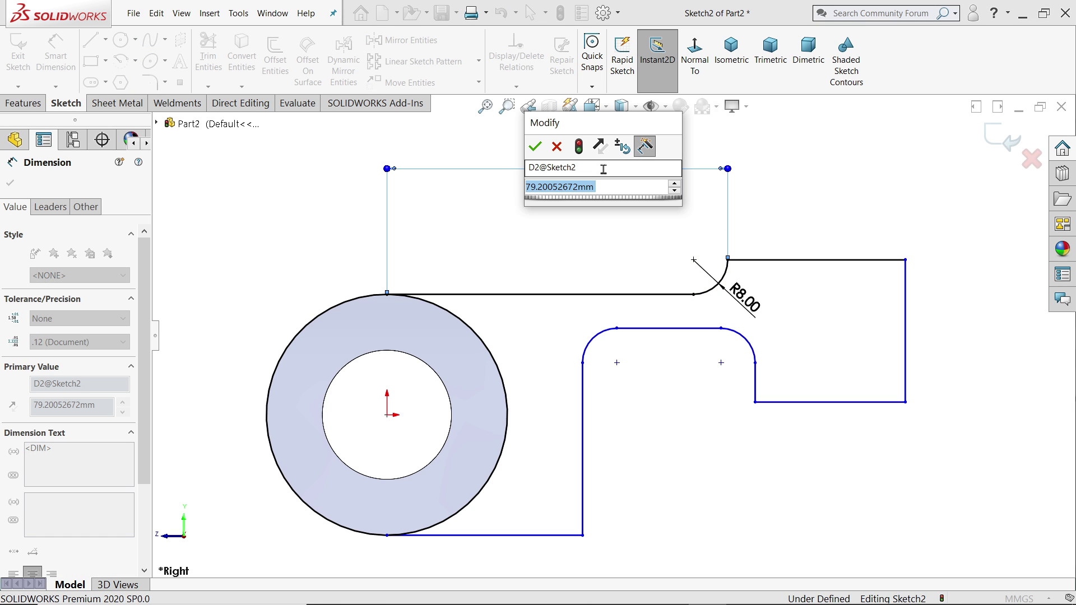
pyautogui.write('80')
pyautogui.press('Return')
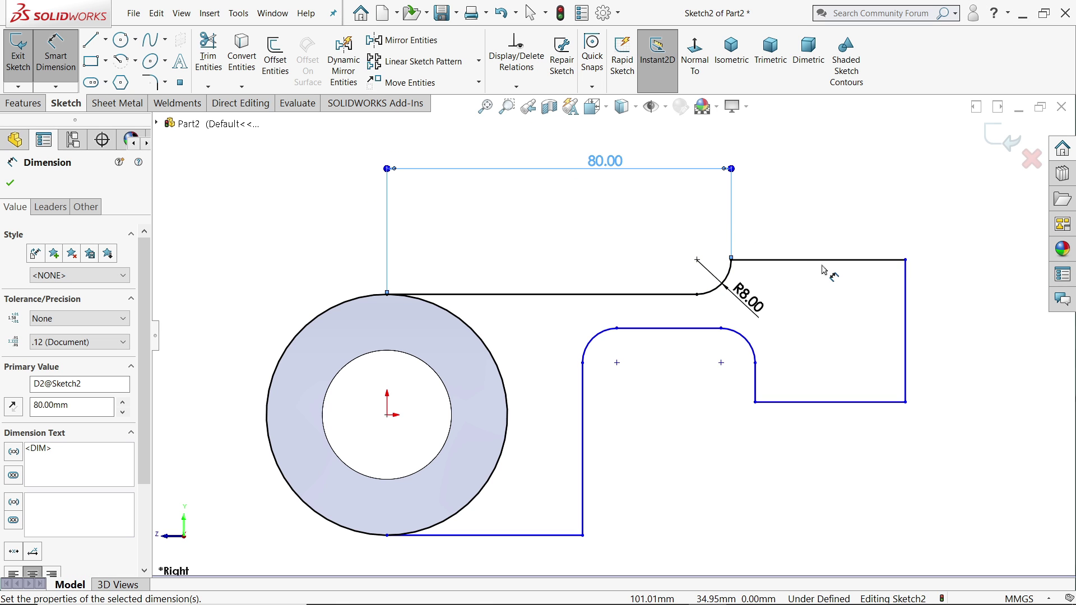
# Give the right block a 48 mm width and 40 mm height.
pyautogui.click(824, 260)
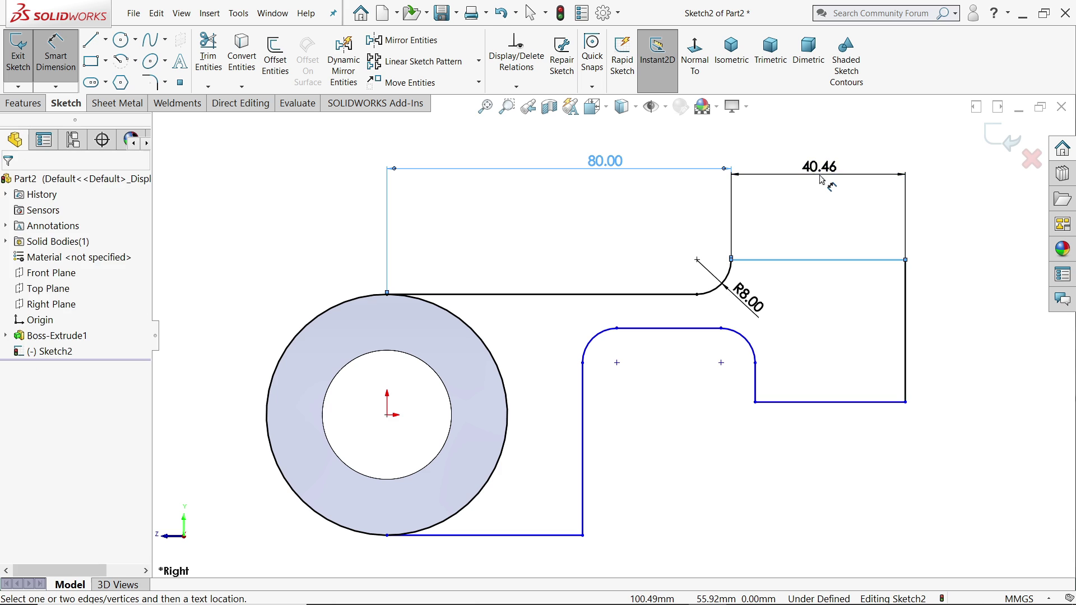
pyautogui.click(821, 179)
pyautogui.write('48')
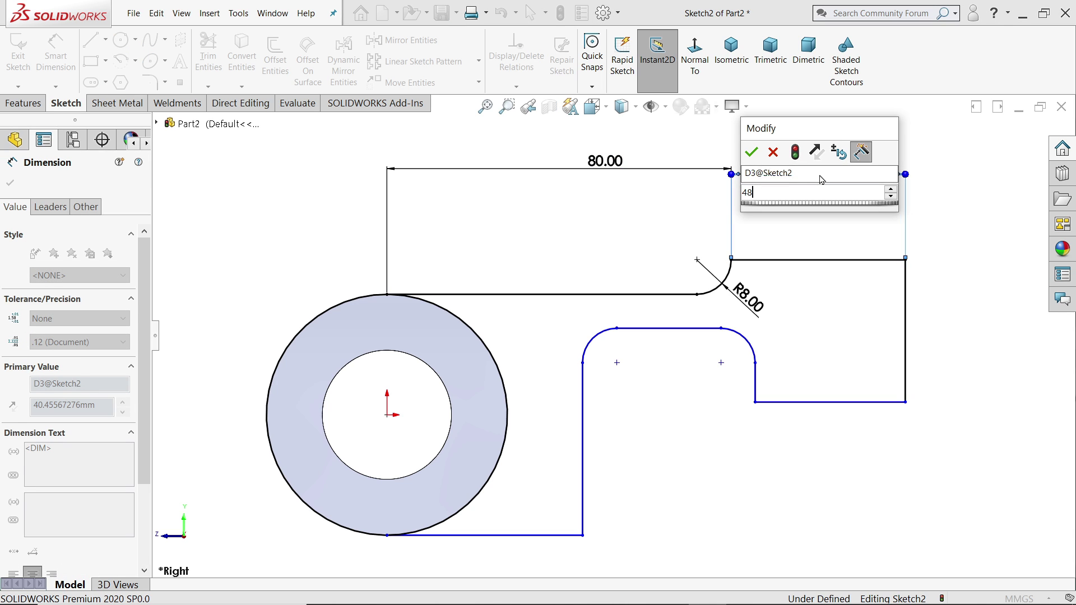
pyautogui.press('Return')
pyautogui.click(939, 336)
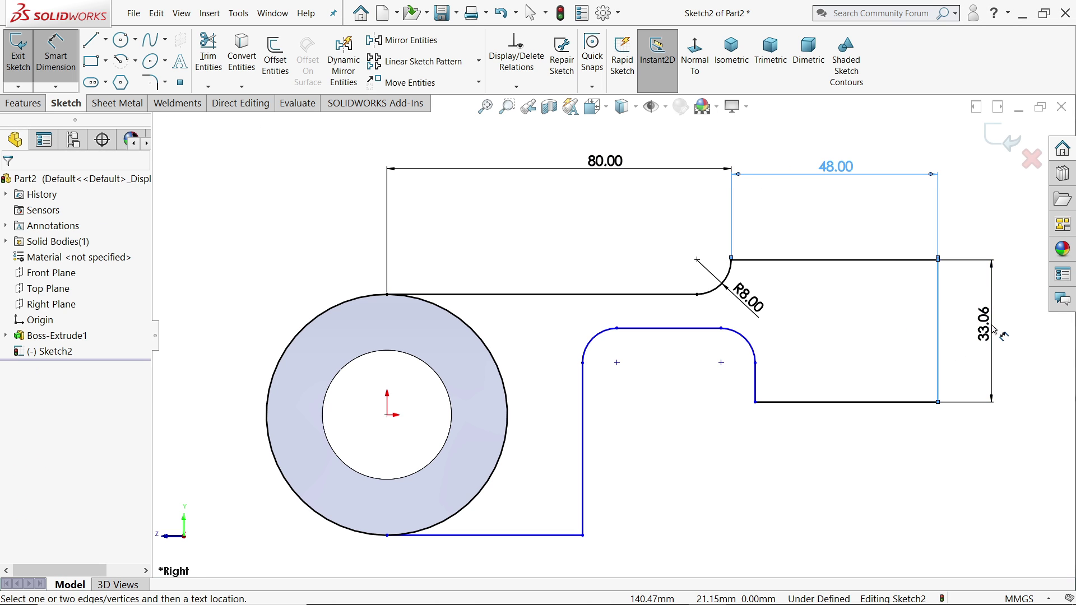
pyautogui.click(994, 331)
pyautogui.write('40')
pyautogui.press('Return')
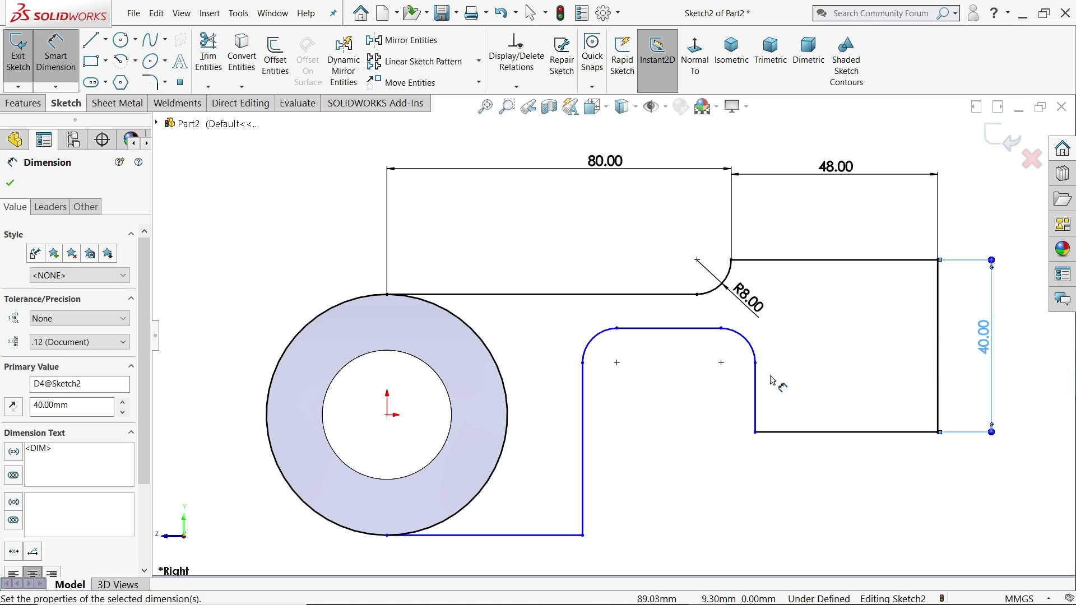
pyautogui.scroll(2, 684, 456)
pyautogui.scroll(-2, 644, 401)
pyautogui.scroll(1, 677, 449)
pyautogui.scroll(-1, 722, 427)
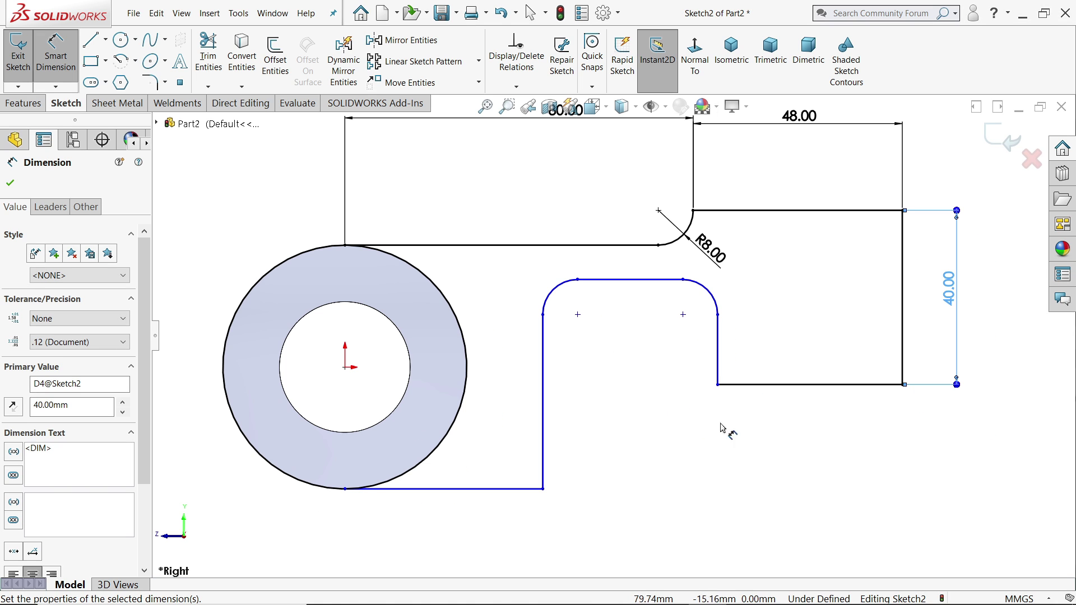
# Dimension the block's bottom edge 28 mm and the pocket width 56 mm.
pyautogui.click(813, 386)
pyautogui.click(809, 507)
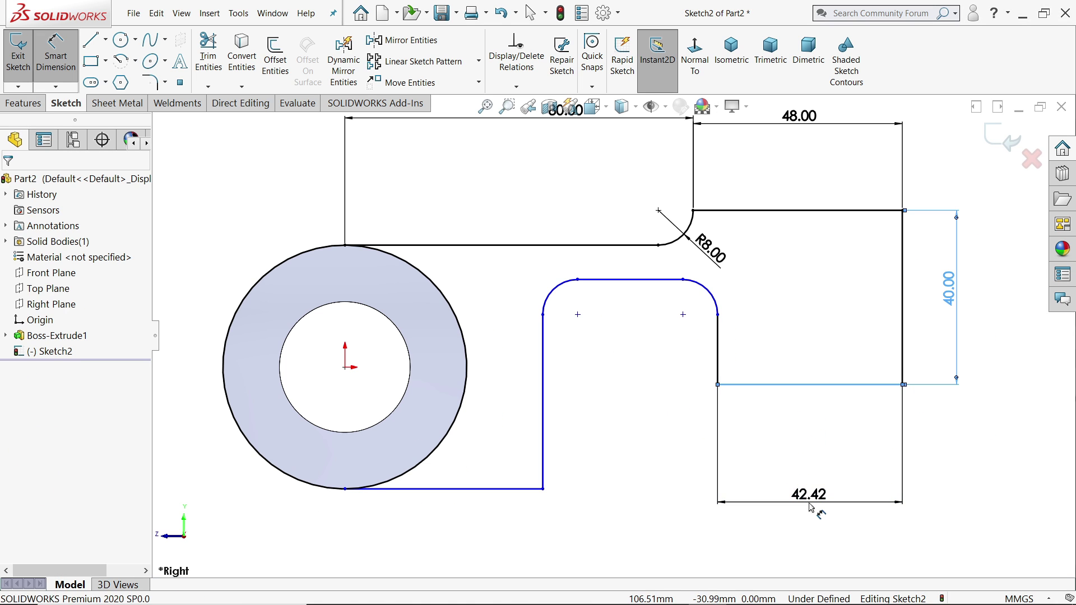
pyautogui.write('28')
pyautogui.press('Return')
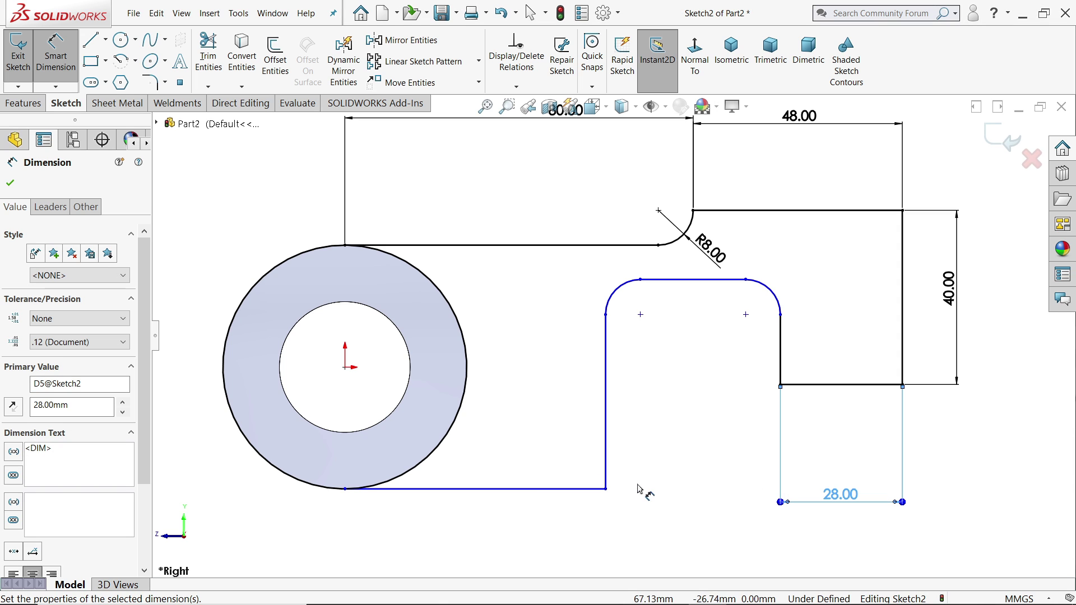
pyautogui.click(613, 456)
pyautogui.click(616, 452)
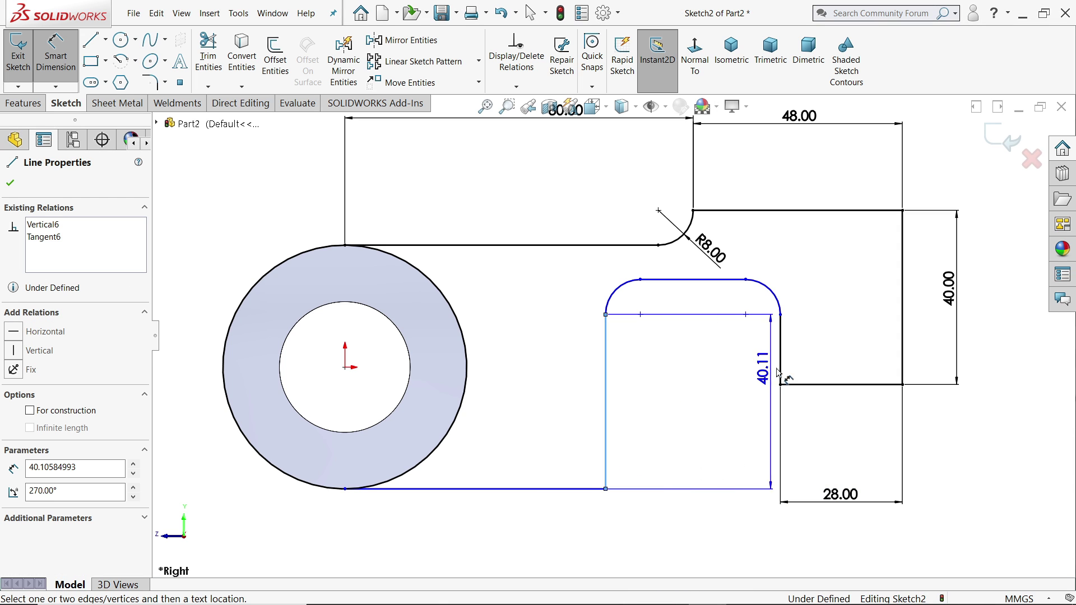
pyautogui.click(779, 373)
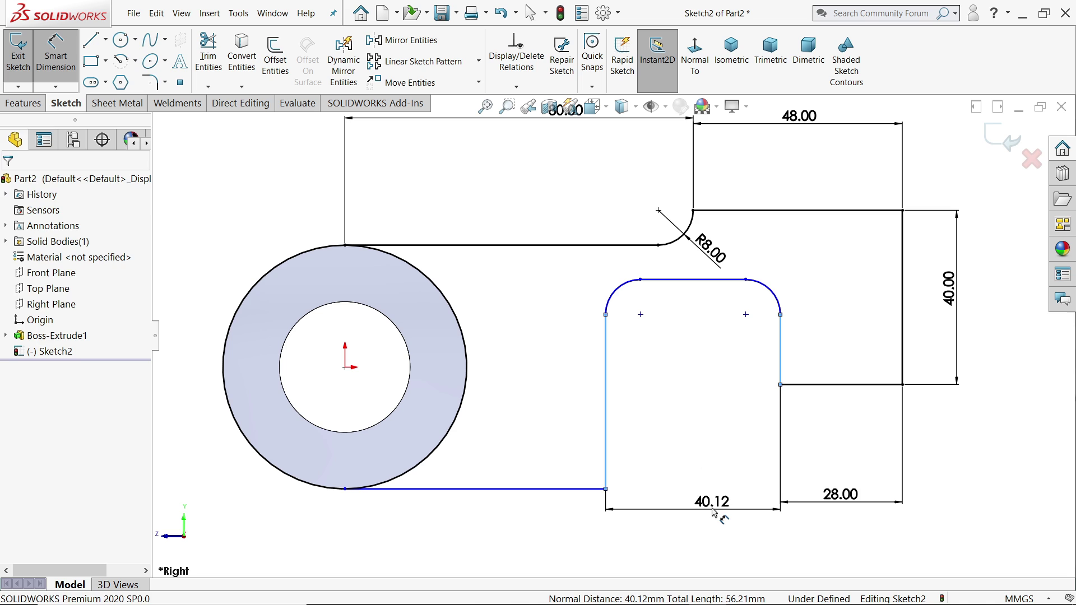
pyautogui.click(713, 512)
pyautogui.write('56')
pyautogui.press('Return')
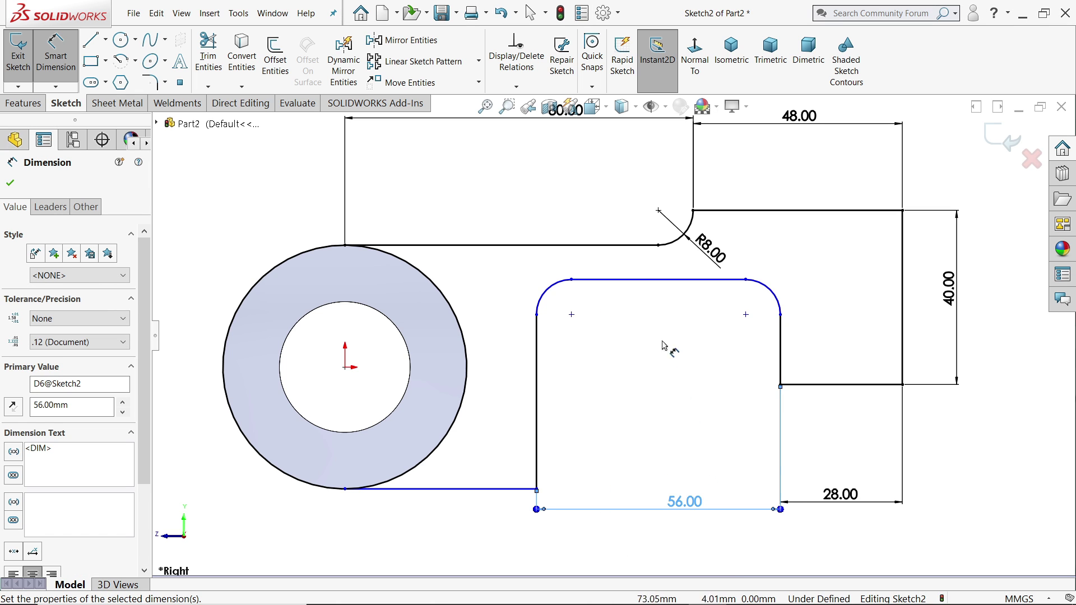
# Set a 16 mm vertical gap between the upper line and pocket top.
pyautogui.scroll(-3, 617, 255)
pyautogui.click(617, 247)
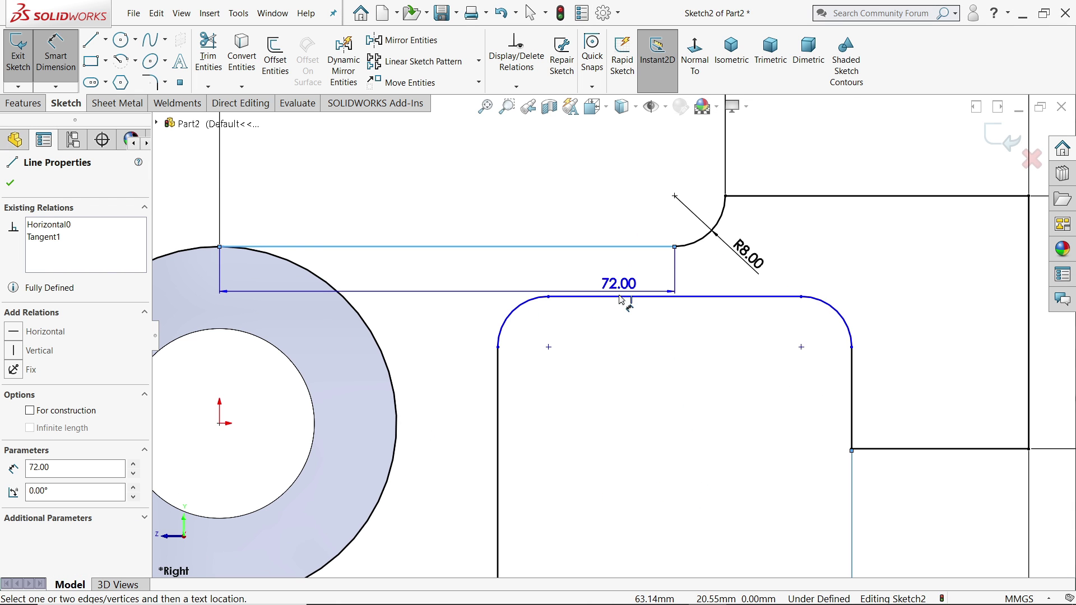
pyautogui.click(620, 297)
pyautogui.click(620, 327)
pyautogui.write('1')
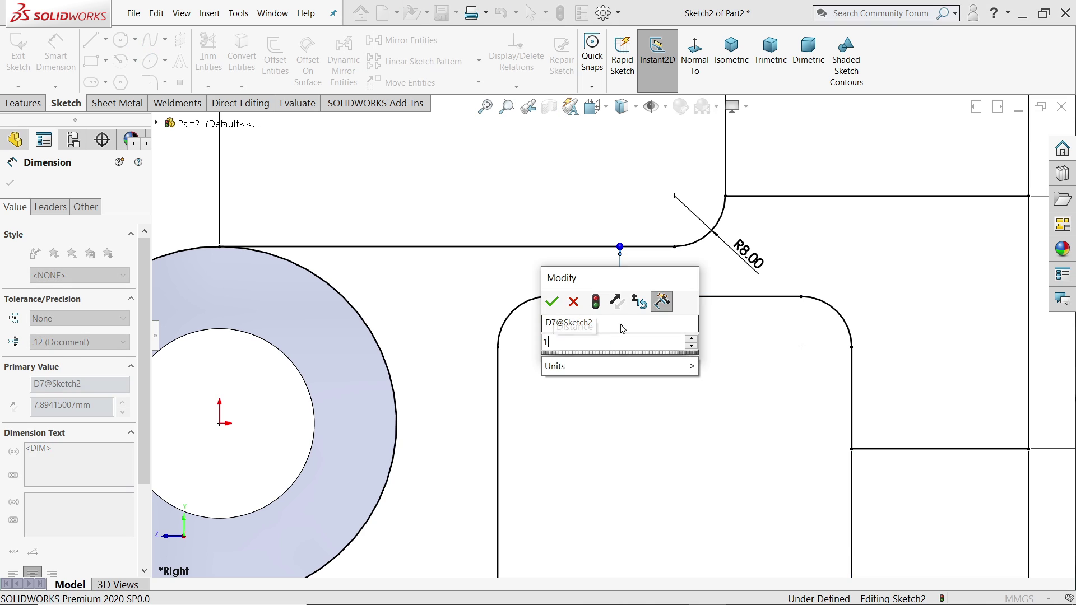
pyautogui.write('6')
pyautogui.press('Return')
pyautogui.scroll(3, 614, 337)
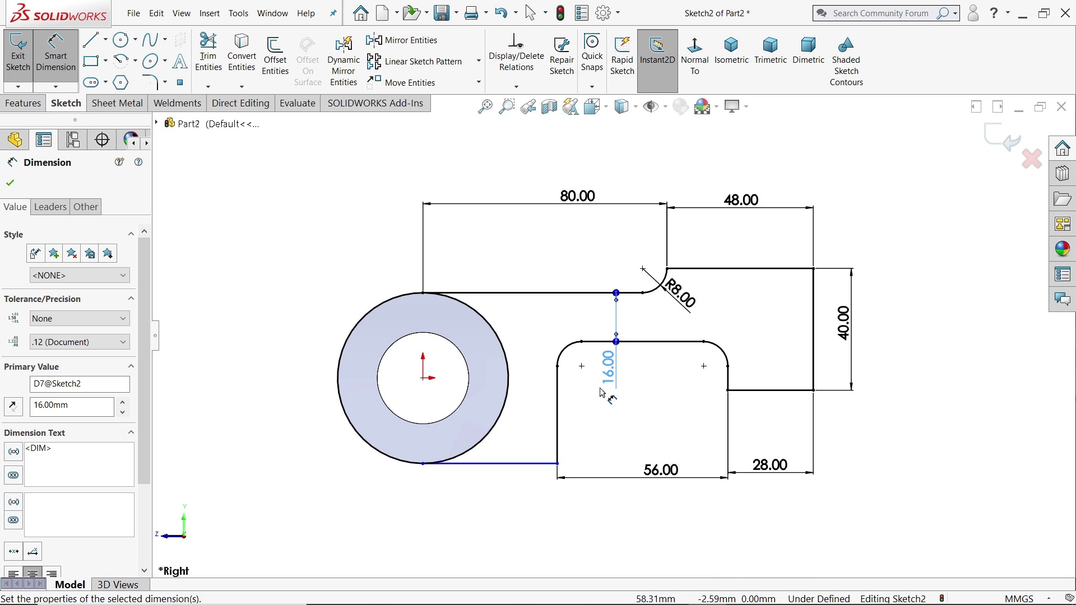
pyautogui.scroll(-1, 567, 423)
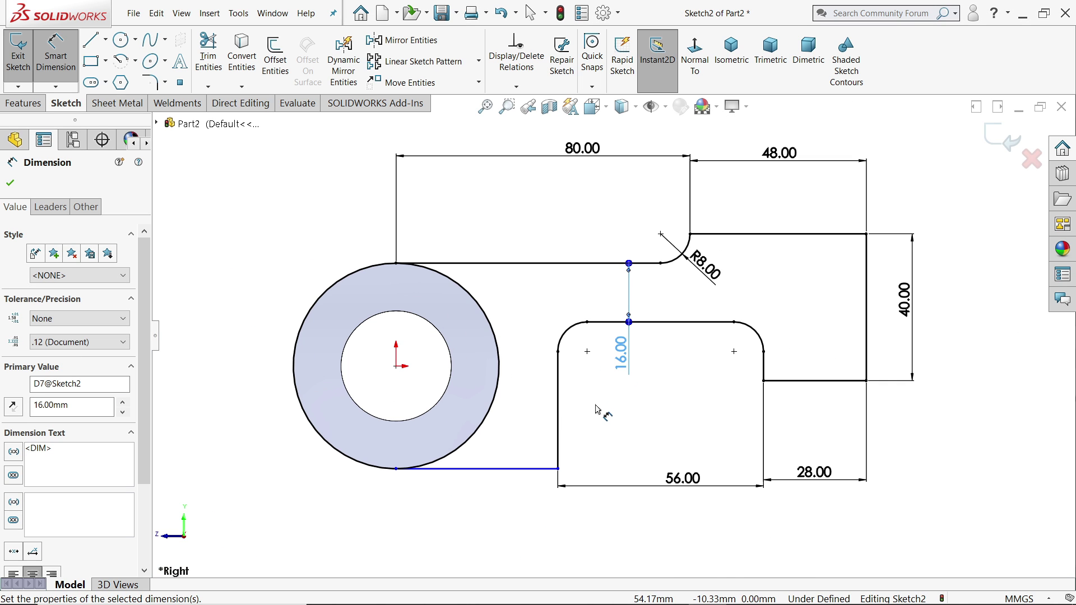
pyautogui.click(10, 185)
# Align the origin and the circle's bottom point vertically to fully define the sketch.
pyautogui.scroll(-3, 360, 453)
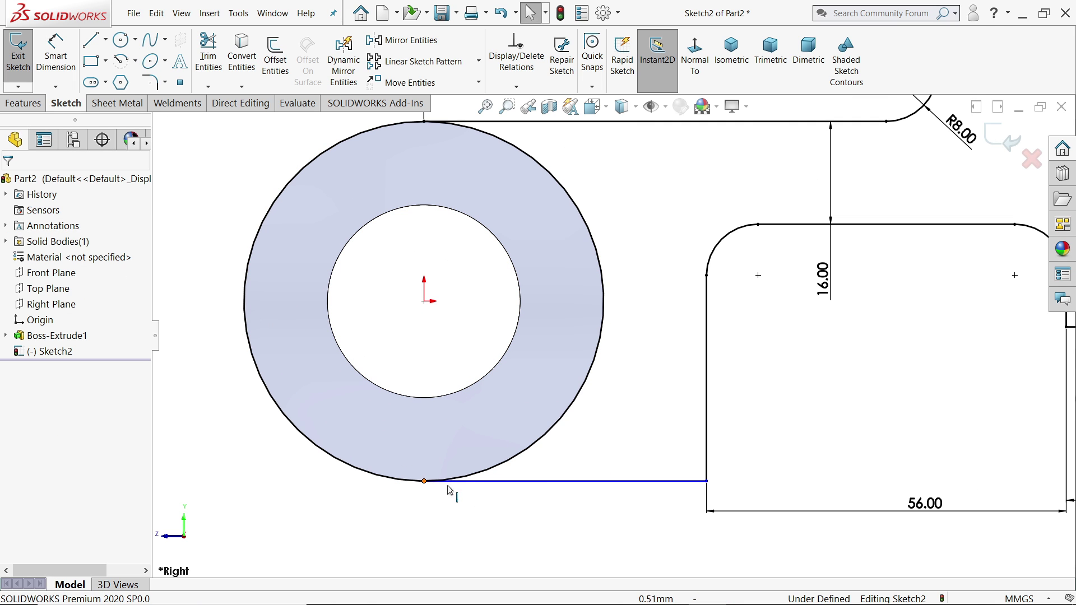
pyautogui.click(426, 303)
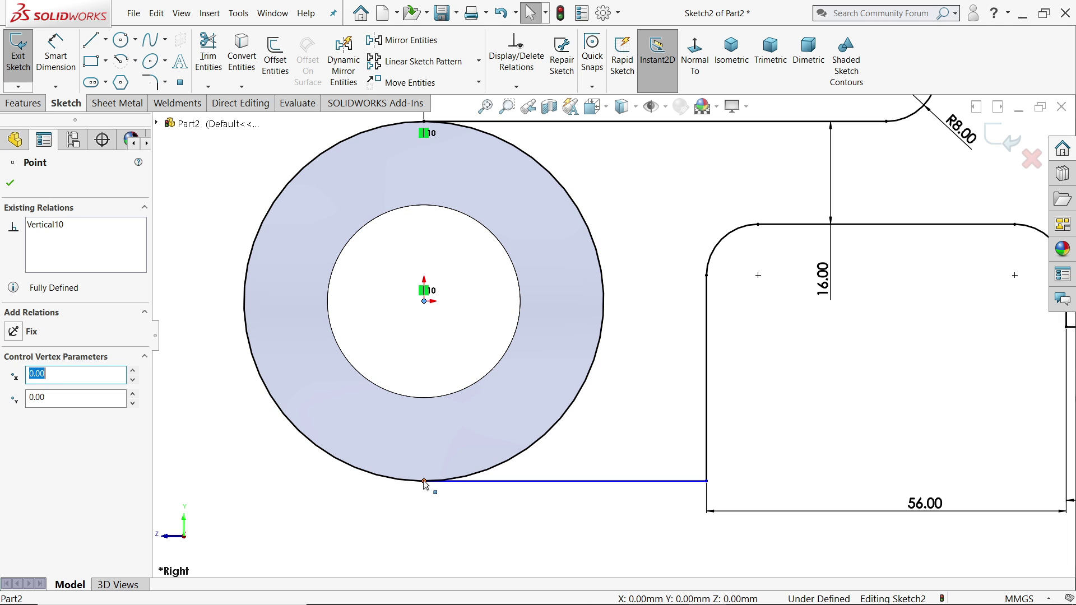
pyautogui.keyDown('ctrl'); pyautogui.click(425, 481); pyautogui.keyUp('ctrl')
pyautogui.click(475, 437)
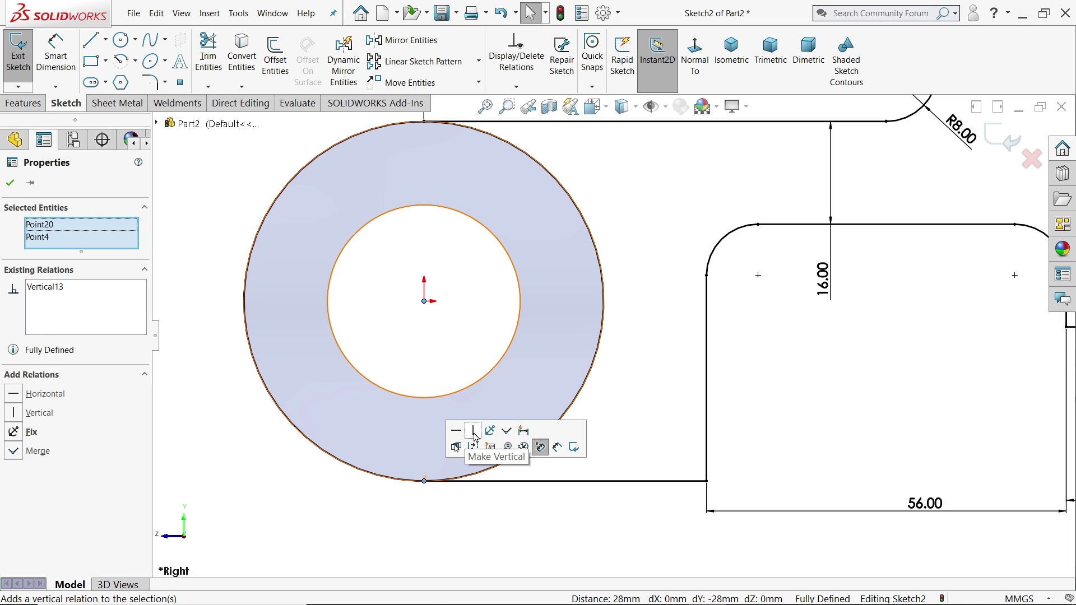
pyautogui.click(654, 384)
pyautogui.scroll(3, 653, 384)
pyautogui.scroll(-2, 796, 269)
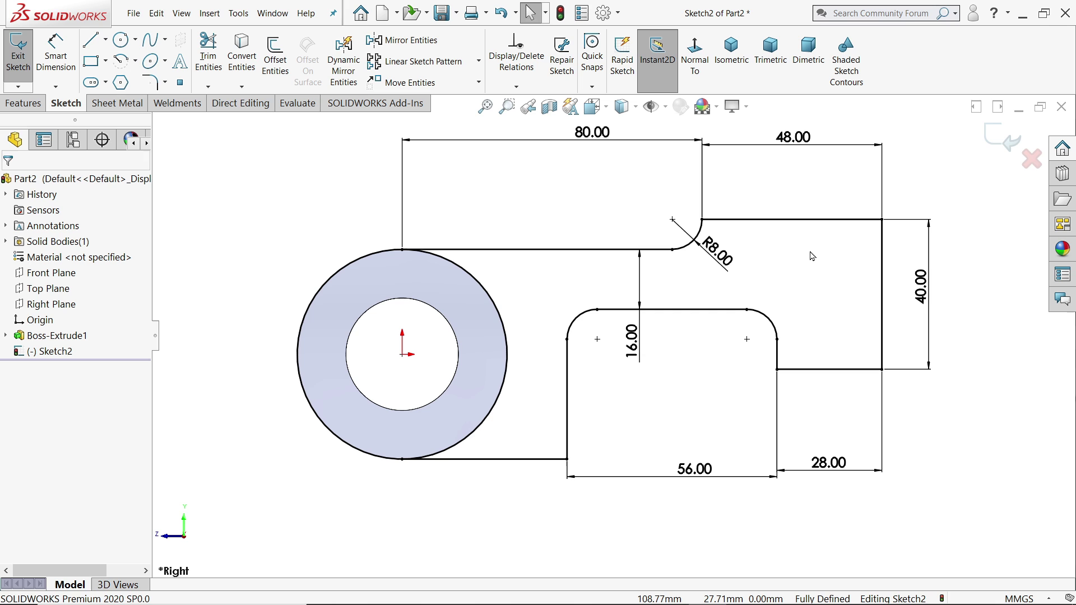
# Begin an Extruded Boss/Base of the bracket sketch in isometric view.
pyautogui.click(24, 103)
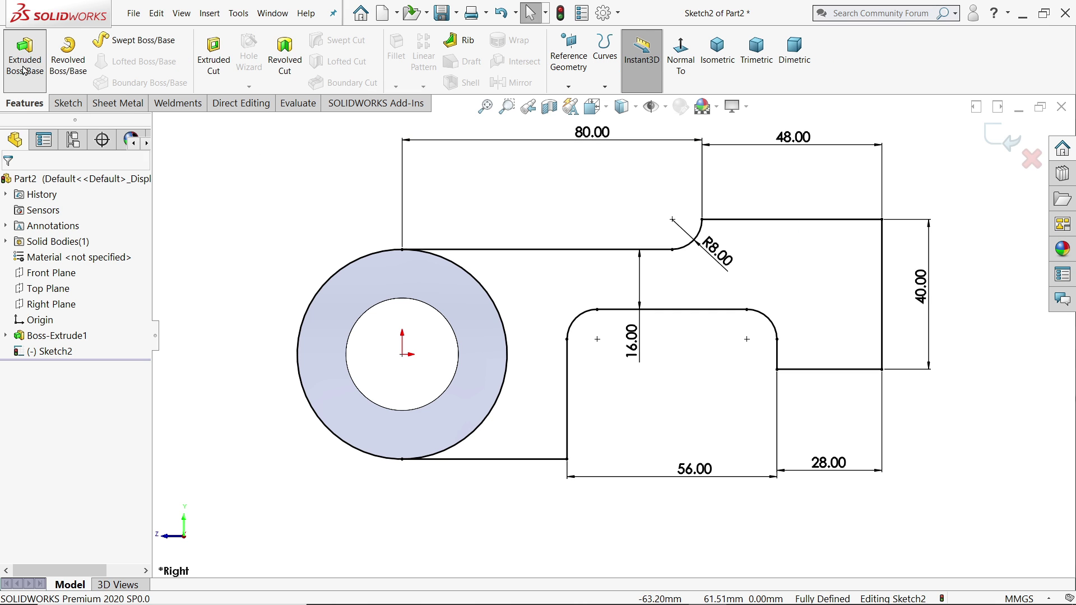
pyautogui.click(23, 60)
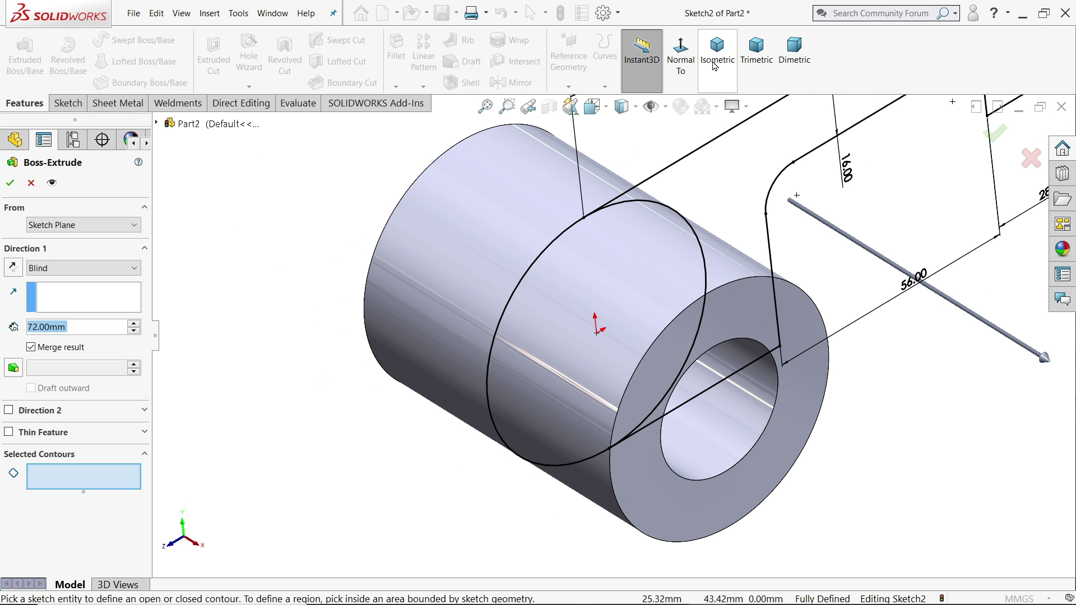
pyautogui.click(717, 51)
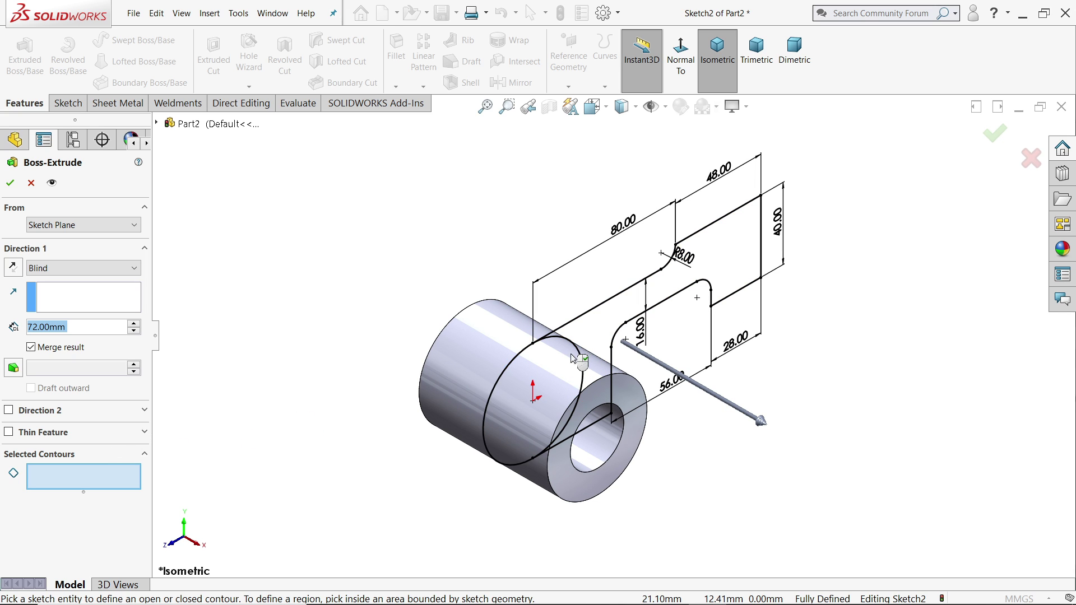
# Cancel the extrusion and power-trim the outer circle's left arc out of Sketch2.
pyautogui.click(31, 183)
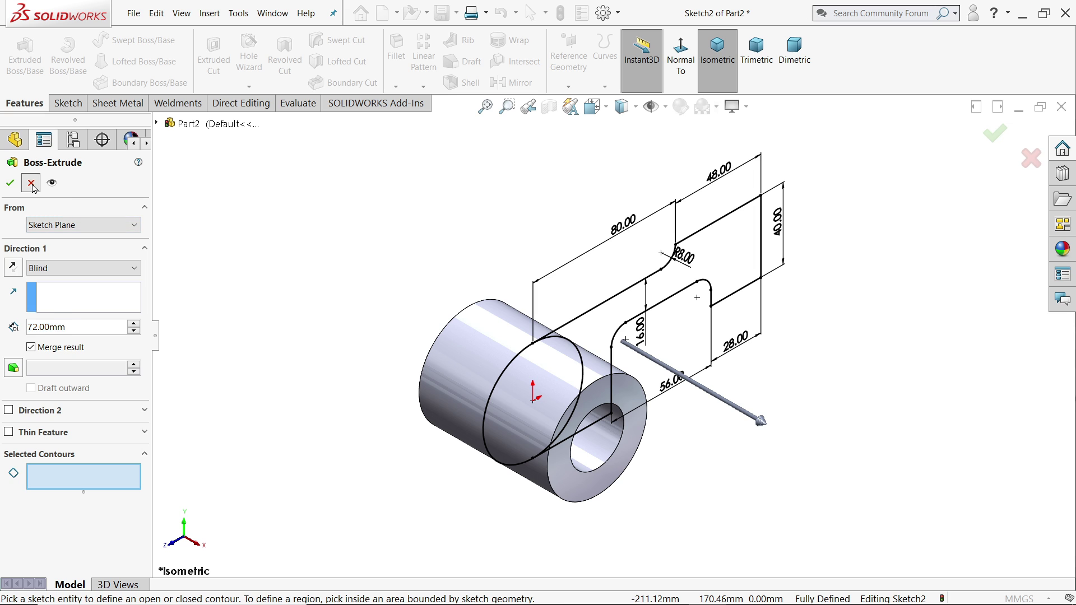
pyautogui.click(681, 53)
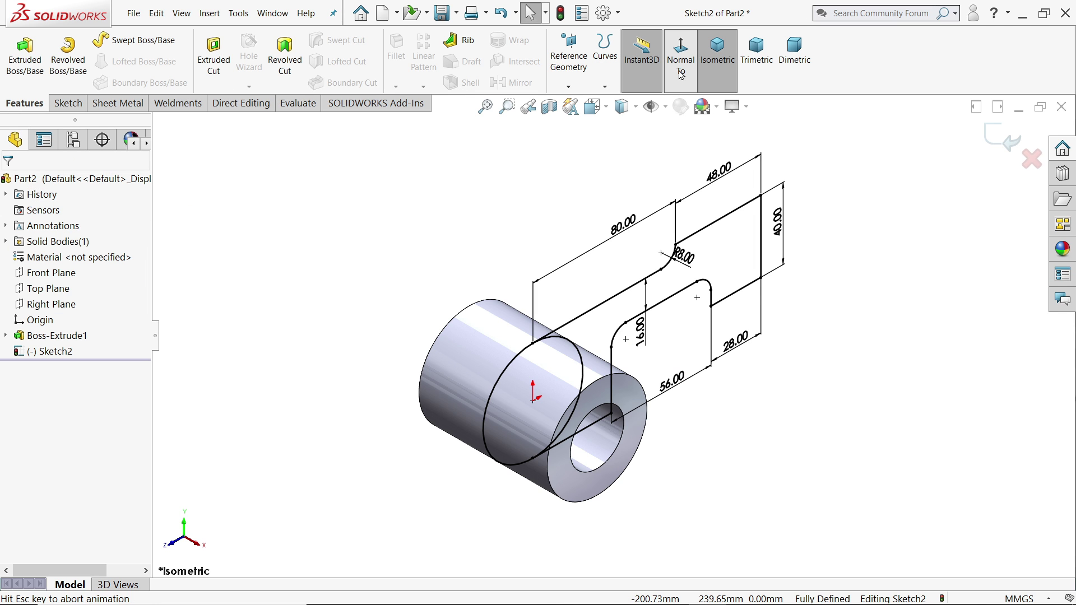
pyautogui.click(67, 103)
pyautogui.click(207, 64)
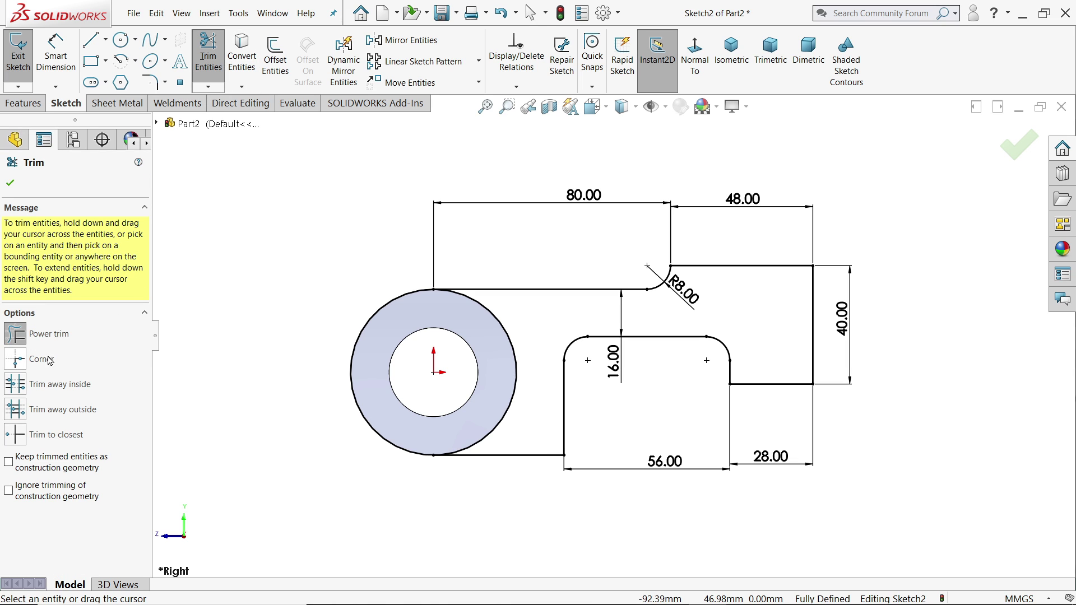
pyautogui.scroll(-2, 438, 404)
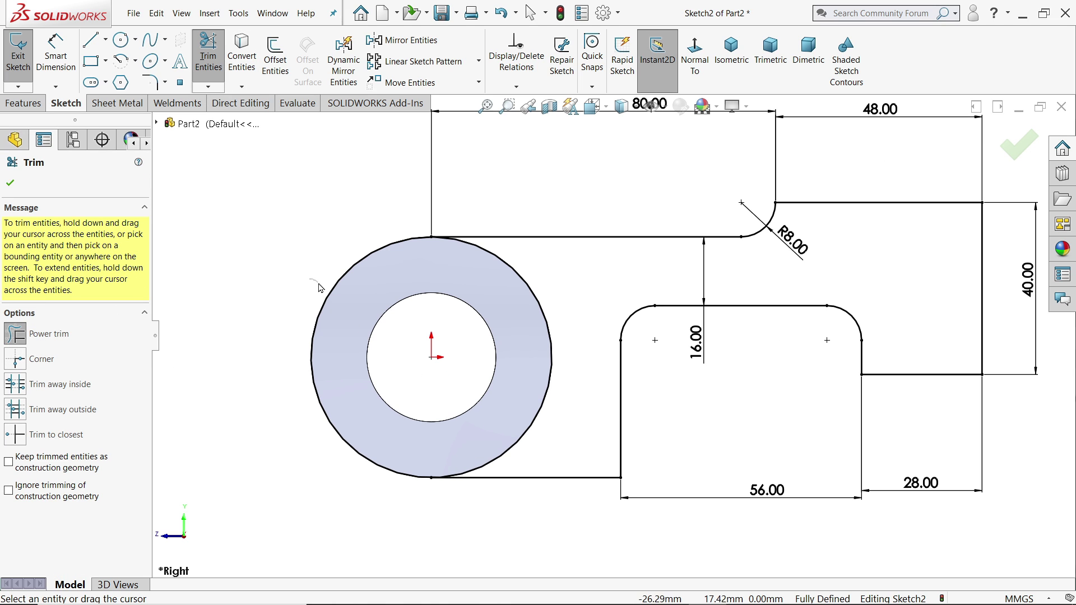
pyautogui.moveTo(331, 292); pyautogui.dragTo(335, 298)
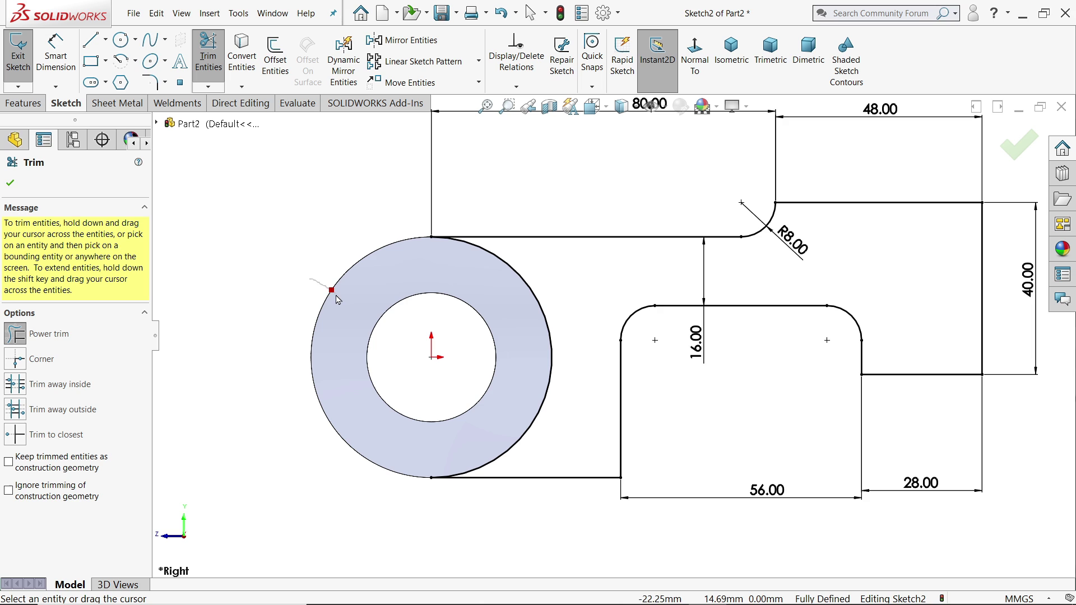
pyautogui.click(11, 185)
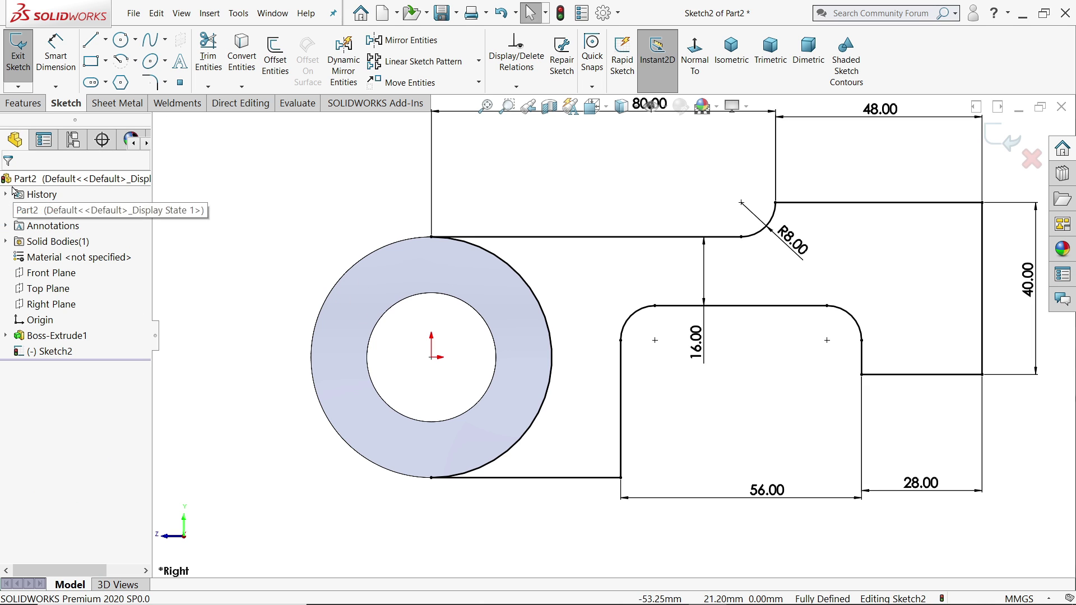
pyautogui.click(22, 104)
# Extrude the bracket profile Mid Plane to 48 mm, merging the arm onto the tube.
pyautogui.click(31, 74)
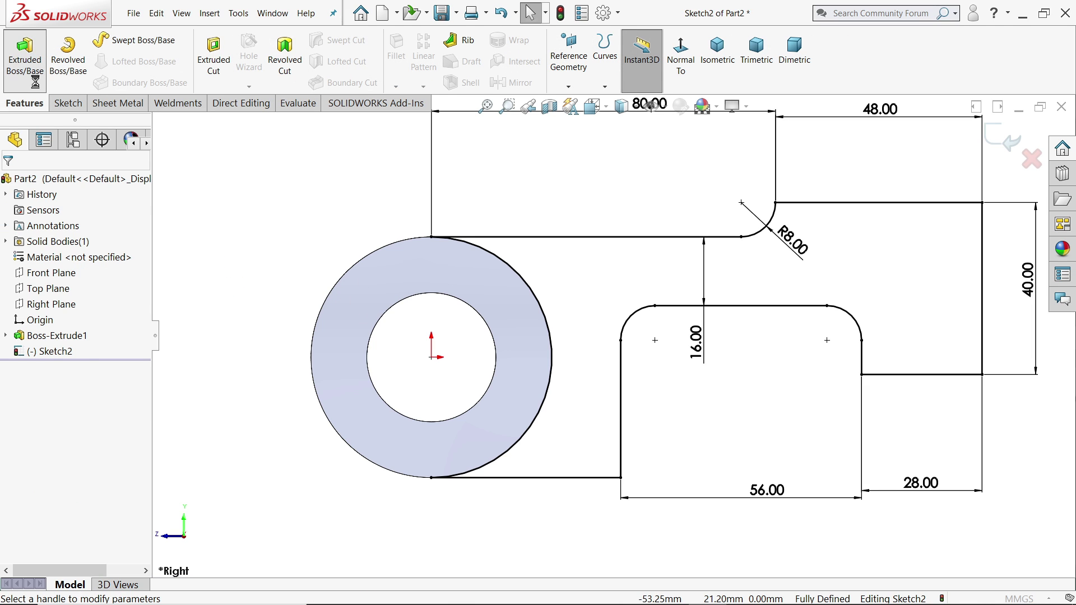
pyautogui.click(718, 51)
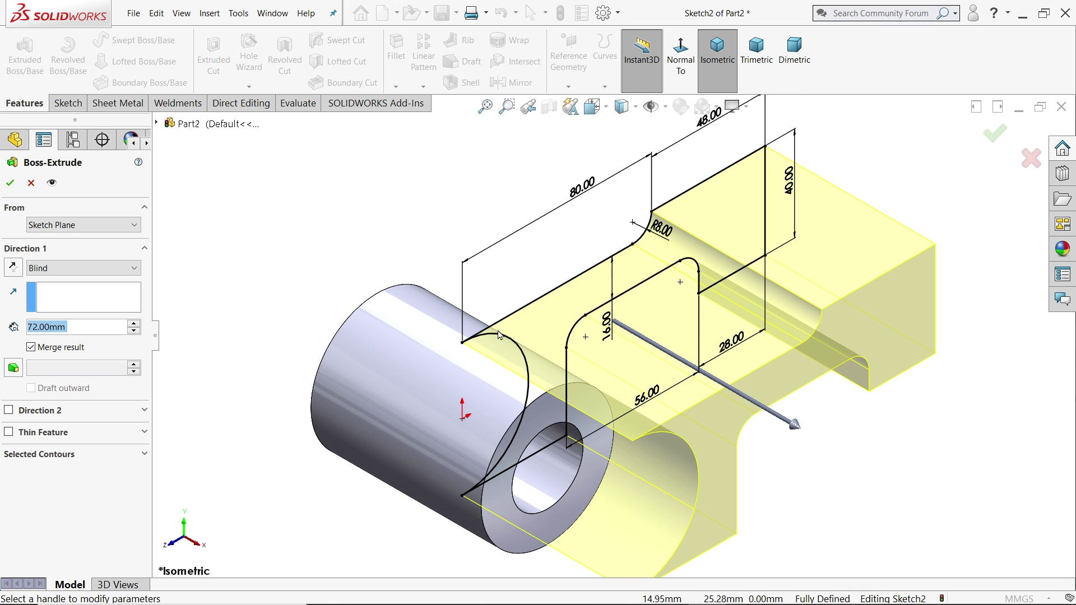
pyautogui.click(62, 268)
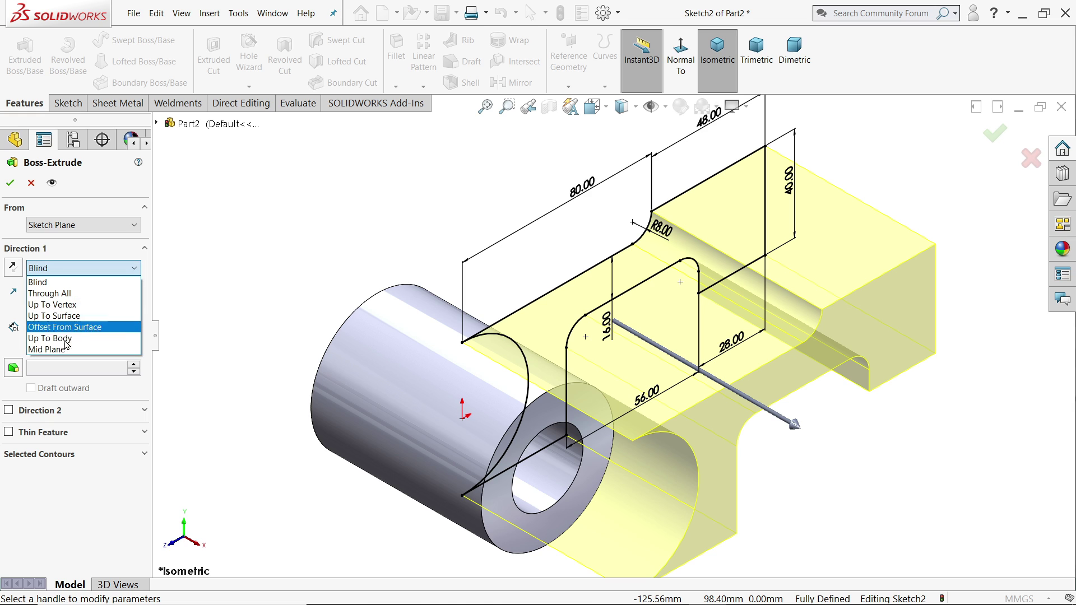
pyautogui.click(54, 352)
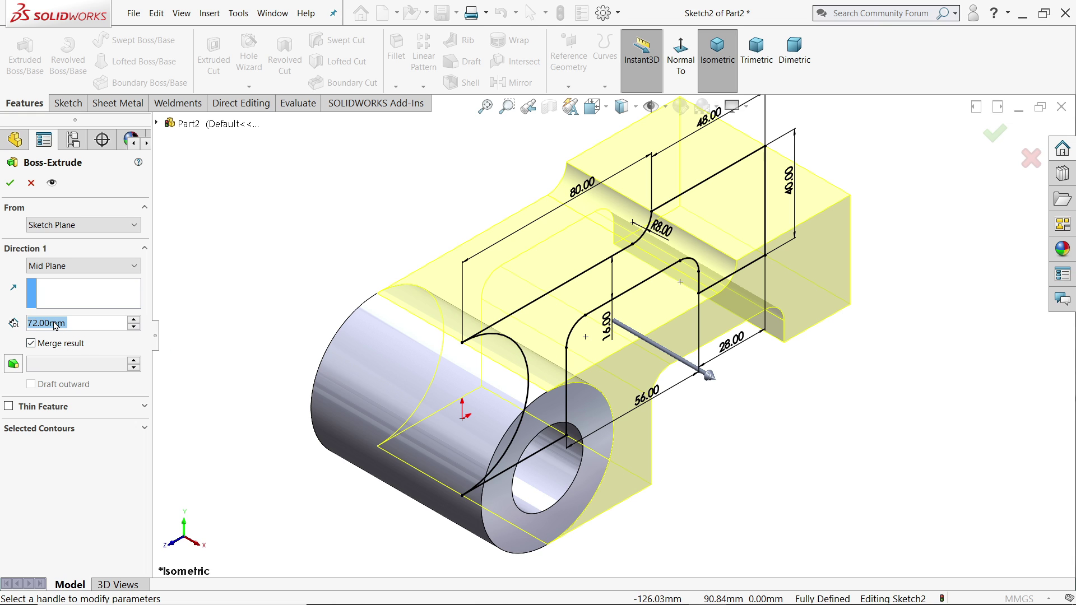
pyautogui.write('48')
pyautogui.press('Return')
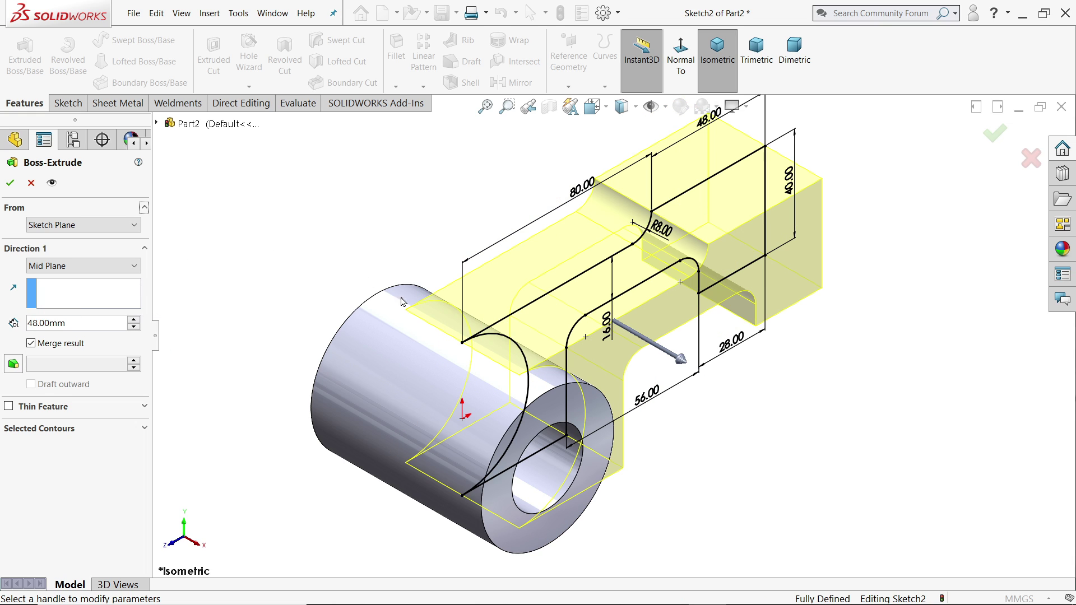
pyautogui.moveTo(402, 302); pyautogui.dragTo(346, 264, button='middle')
pyautogui.click(12, 188)
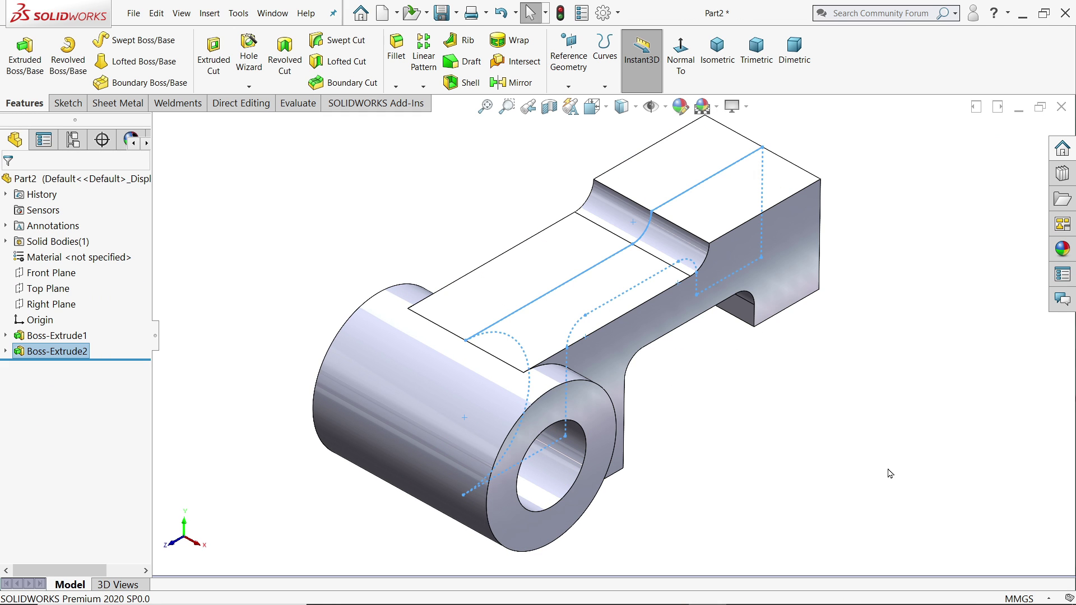
pyautogui.moveTo(759, 464)
pyautogui.mouseDown(button='middle')
pyautogui.moveTo(680, 403)
pyautogui.moveTo(752, 432)
pyautogui.moveTo(759, 461)
pyautogui.mouseUp(button='middle')
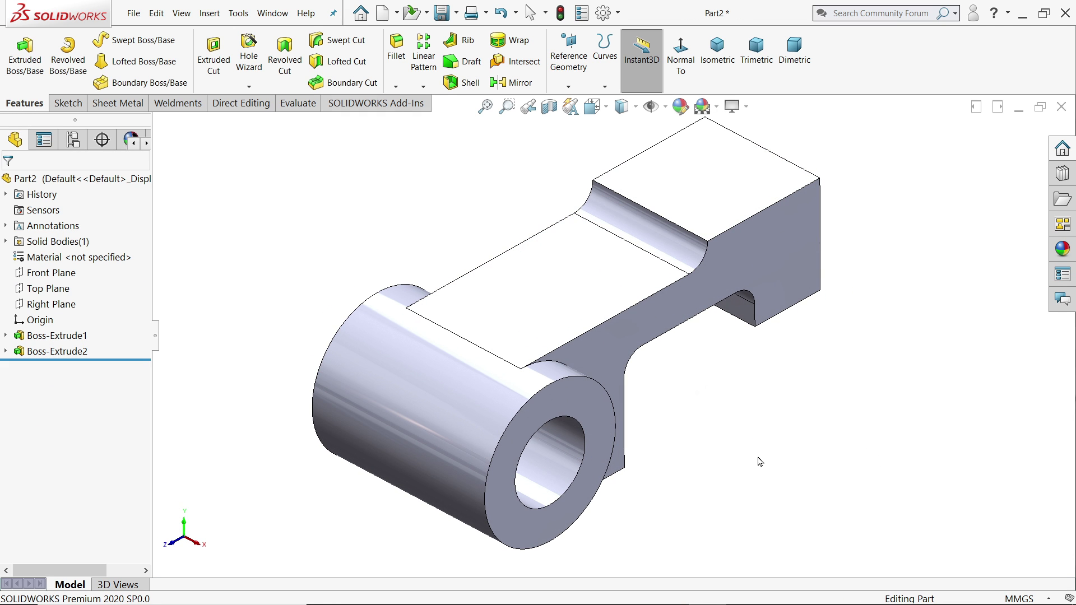
# Show solidworks exercise 126.PNG in Photos, panned to the 28 mm and 20 mm top-view dimensions.
pyautogui.hotkey('alt', 'Tab')
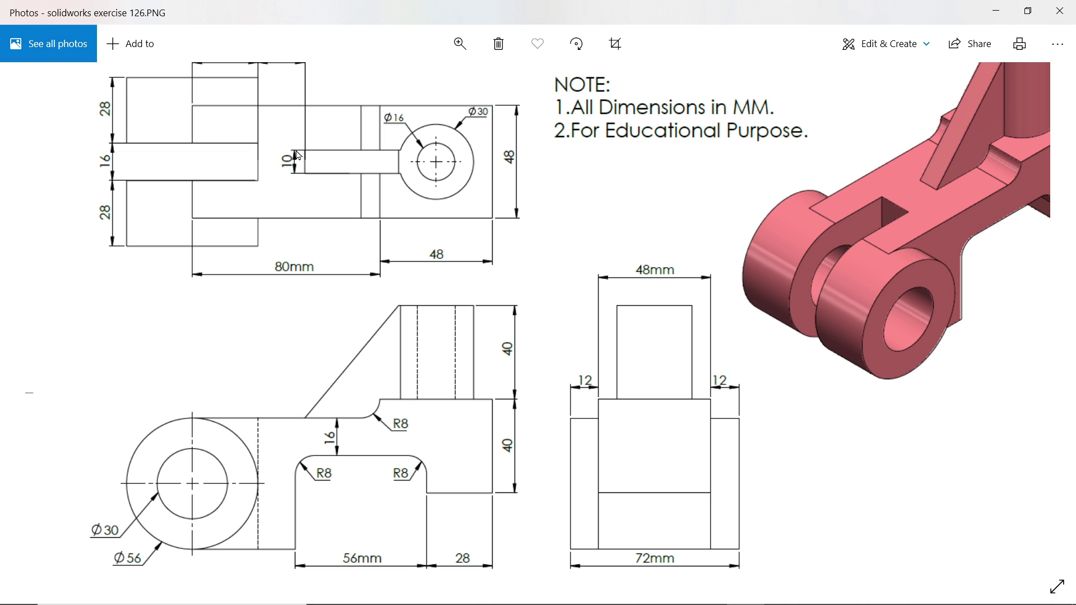
pyautogui.moveTo(298, 156); pyautogui.dragTo(300, 200)
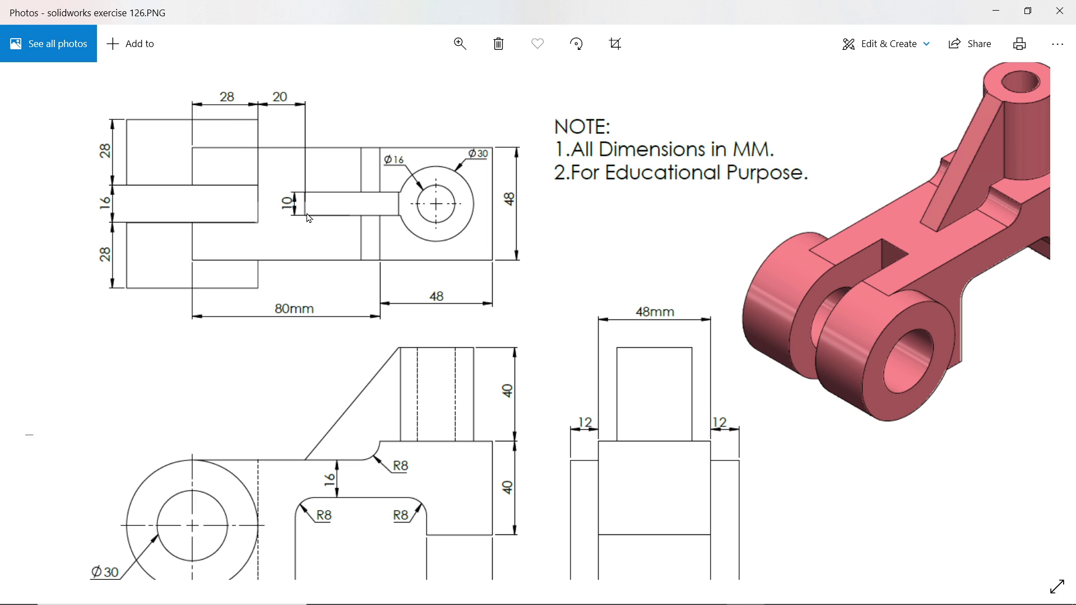
# Start a sketch on the arm's top face and draw a corner rectangle reaching the bottom edge.
pyautogui.click(998, 13)
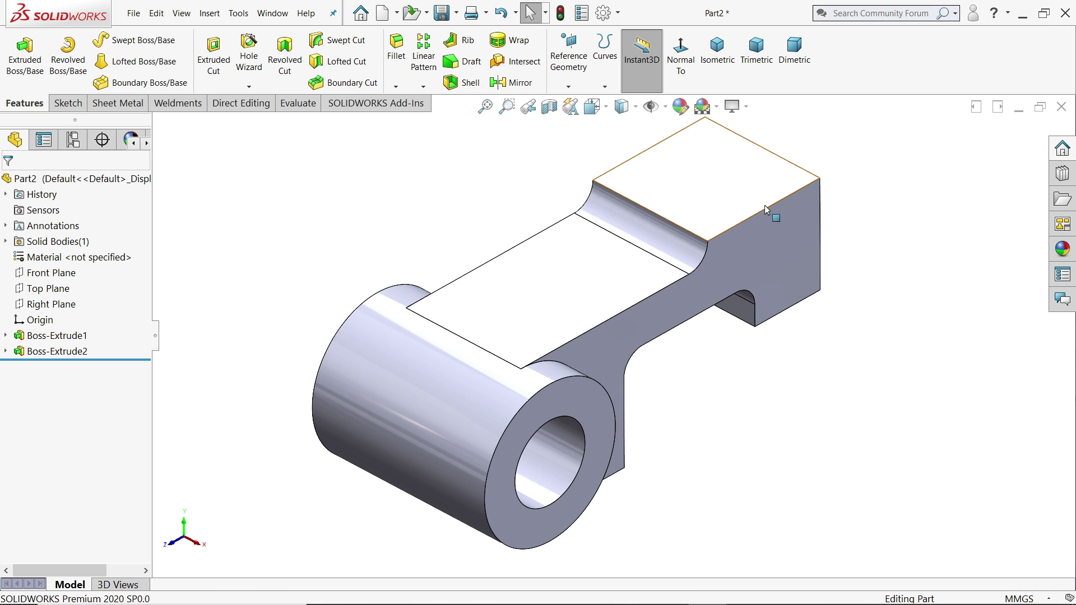
pyautogui.click(507, 334)
pyautogui.click(554, 297)
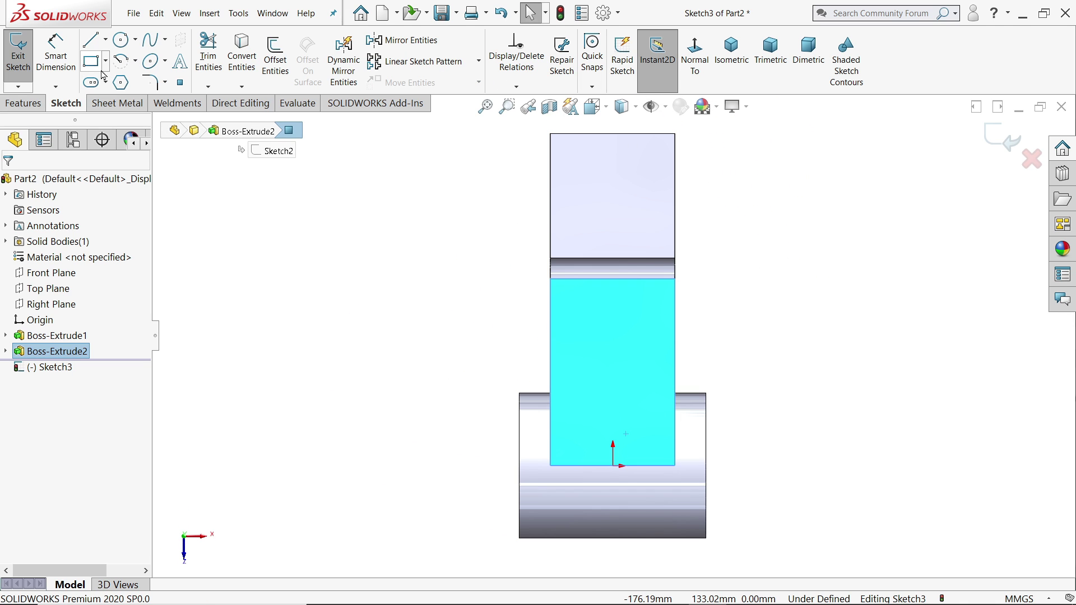
pyautogui.click(105, 61)
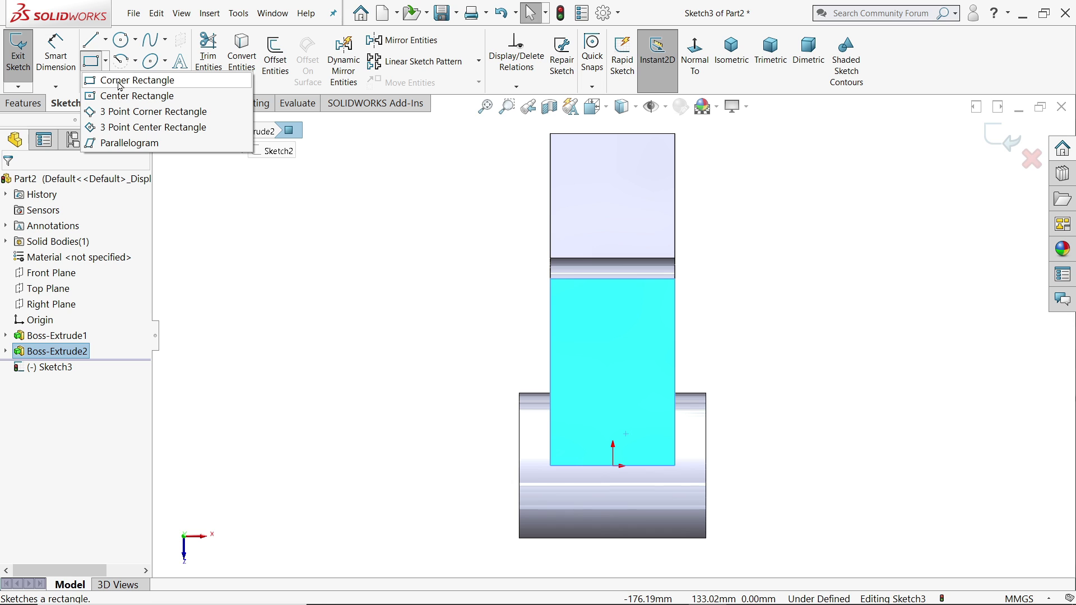
pyautogui.click(118, 80)
pyautogui.click(587, 386)
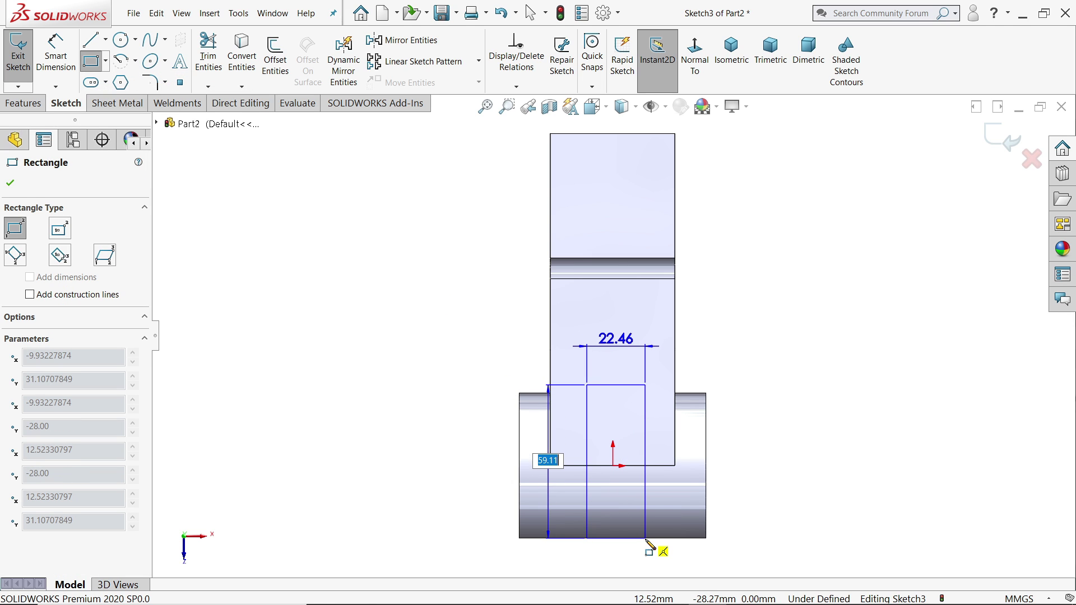
pyautogui.scroll(-4, 649, 541)
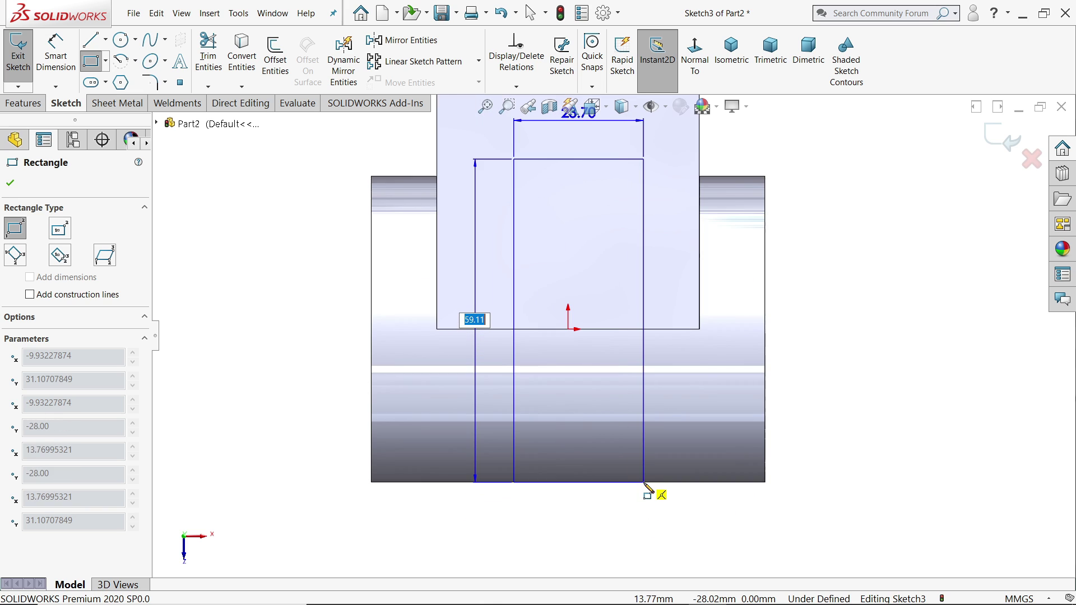
pyautogui.click(645, 483)
pyautogui.rightClick(871, 401)
pyautogui.click(899, 405)
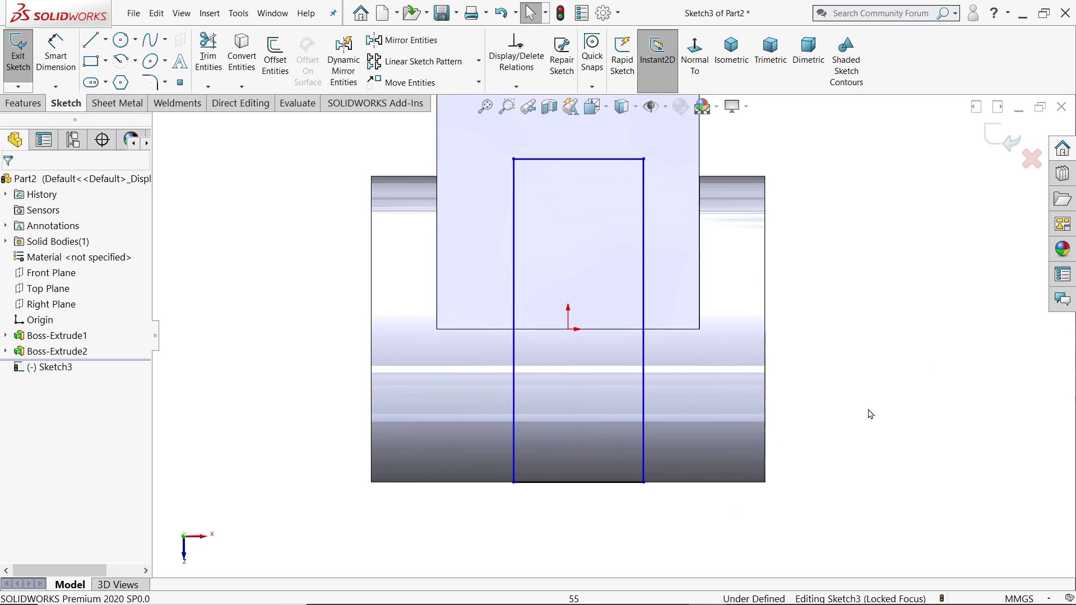
# Dimension the rectangle's width to 16 mm.
pyautogui.click(56, 53)
pyautogui.click(579, 482)
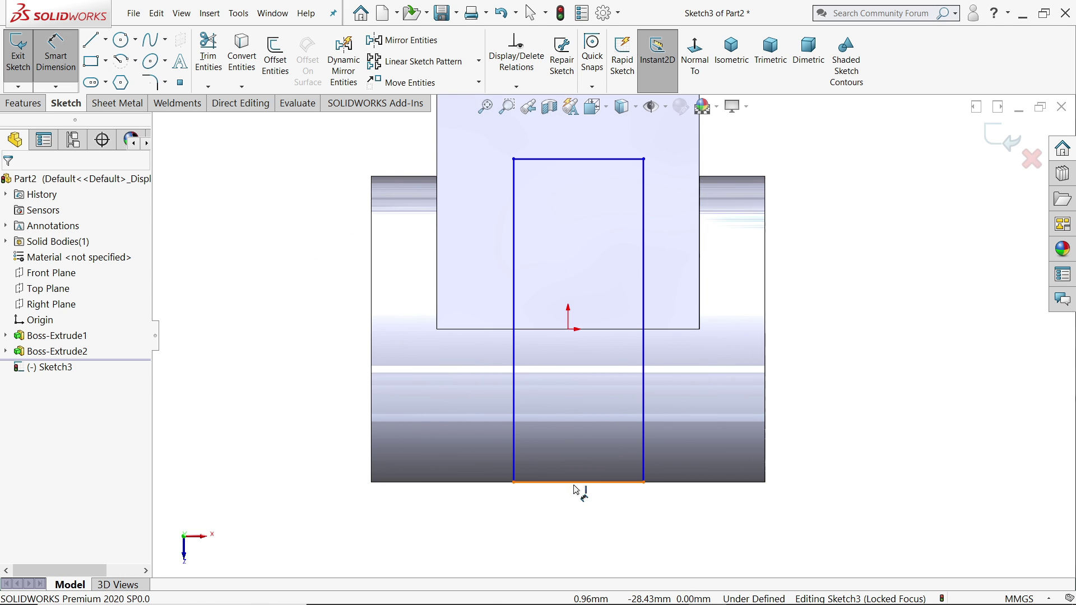
pyautogui.click(578, 508)
pyautogui.write('16')
pyautogui.press('Return')
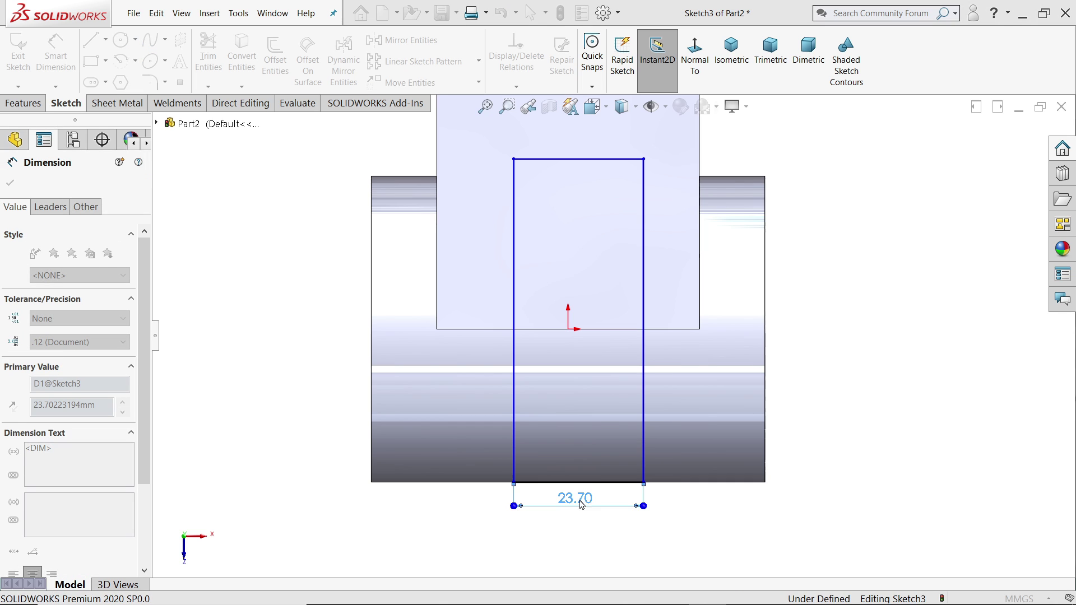
pyautogui.click(887, 373)
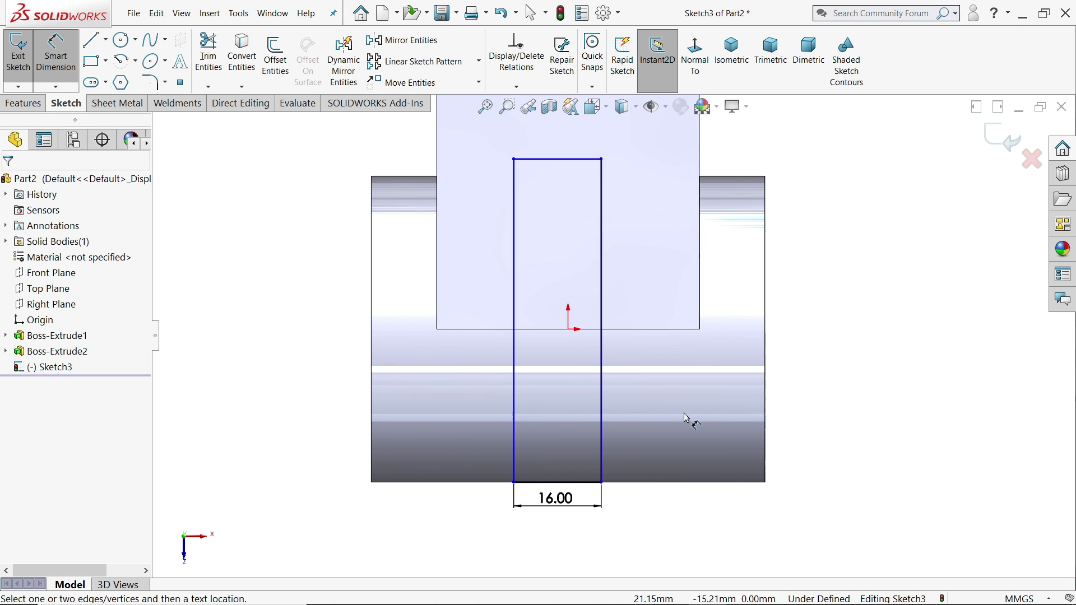
# Dimension the rectangle 28 mm from the part's right edge and 28 mm from the origin.
pyautogui.click(603, 440)
pyautogui.click(765, 464)
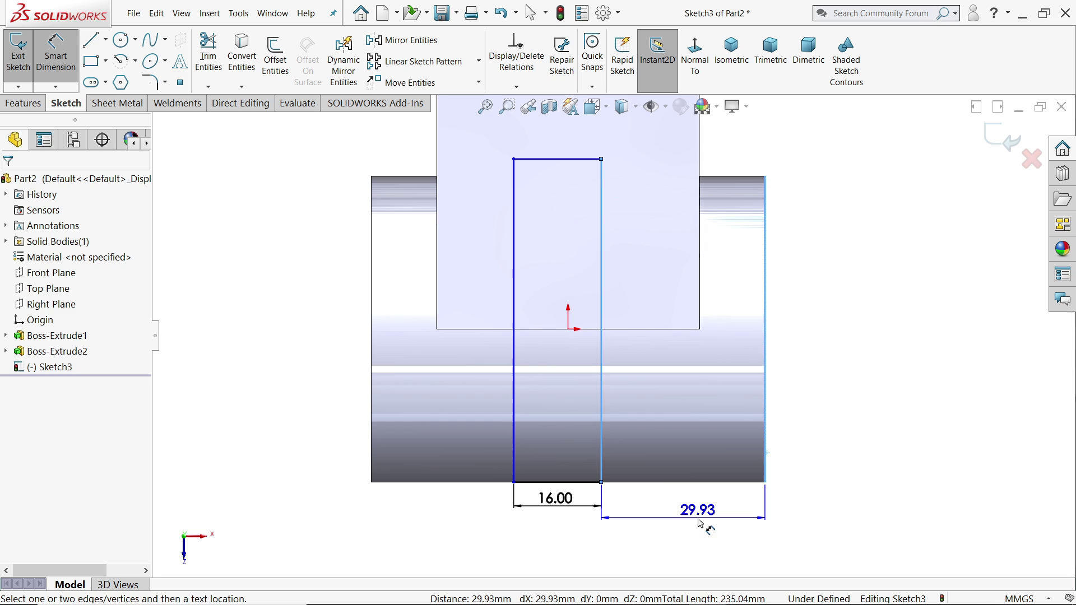
pyautogui.click(702, 521)
pyautogui.press('Return')
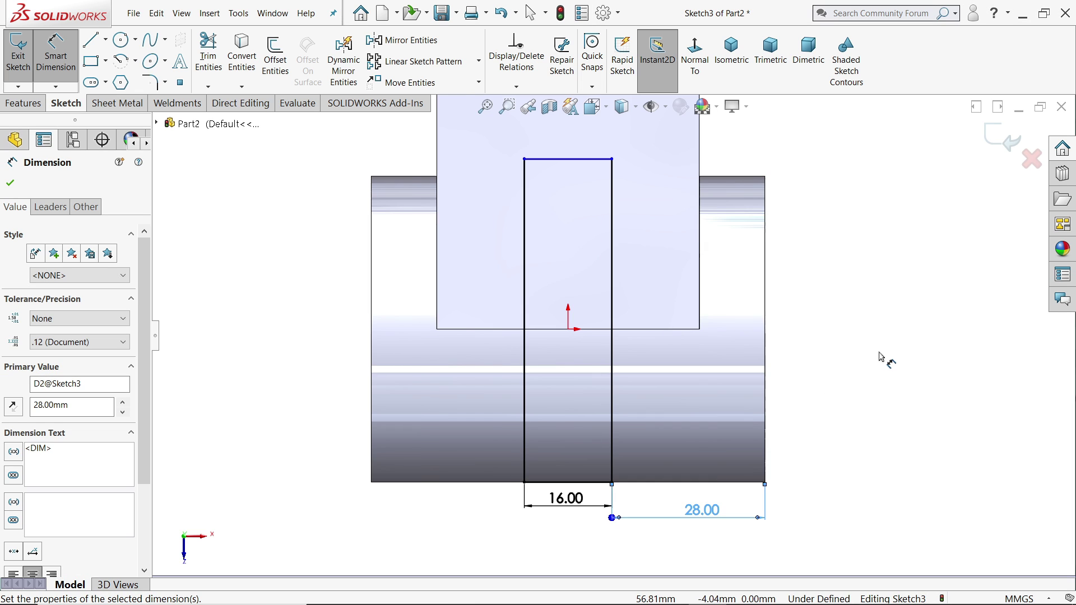
pyautogui.scroll(-2, 569, 257)
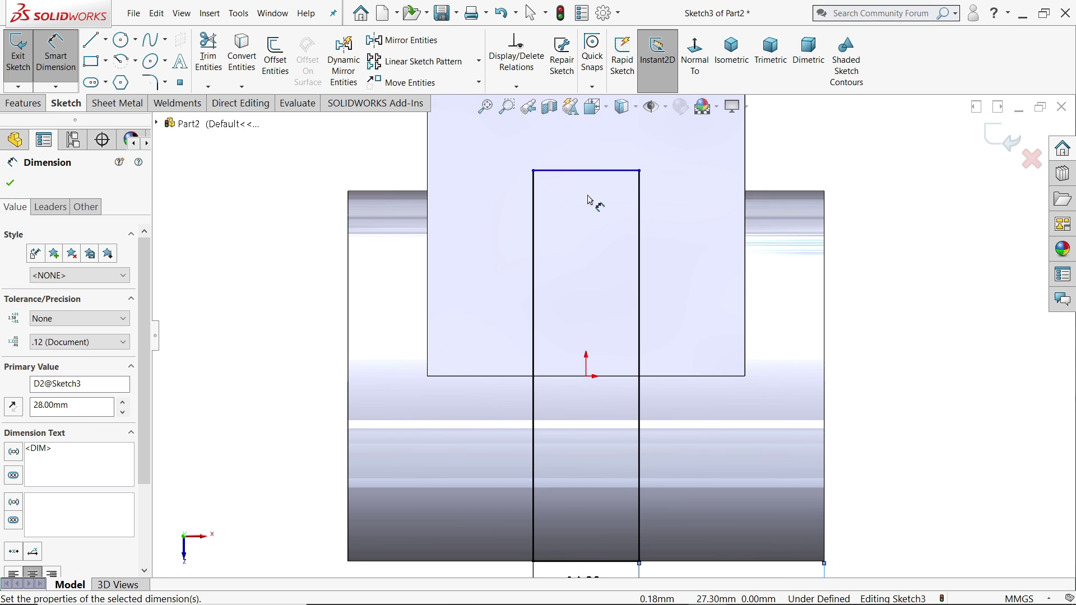
pyautogui.click(584, 376)
pyautogui.click(301, 339)
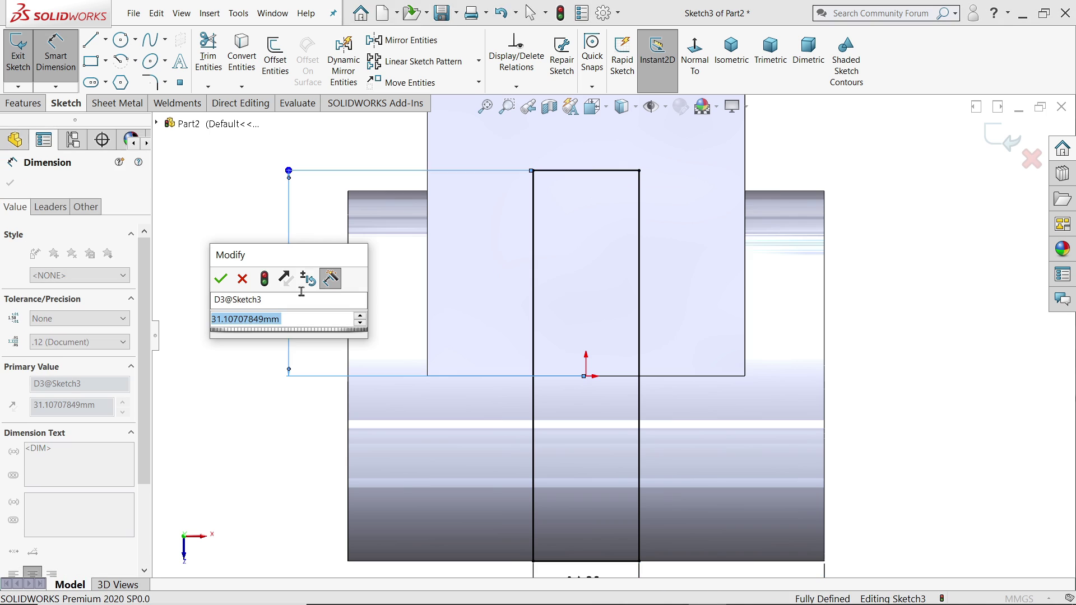
pyautogui.write('28')
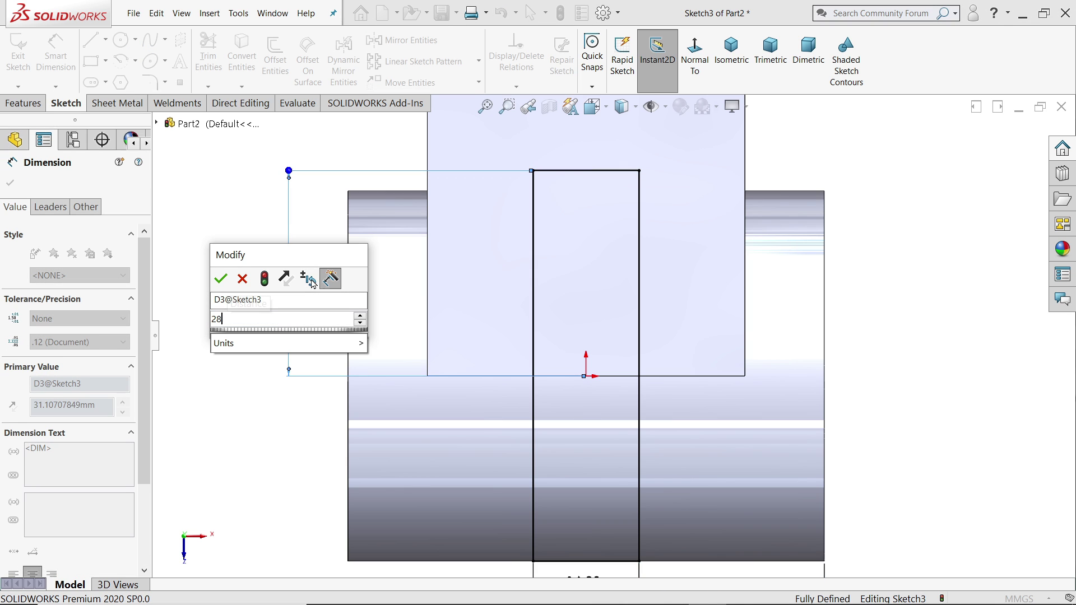
pyautogui.click(216, 280)
pyautogui.click(739, 62)
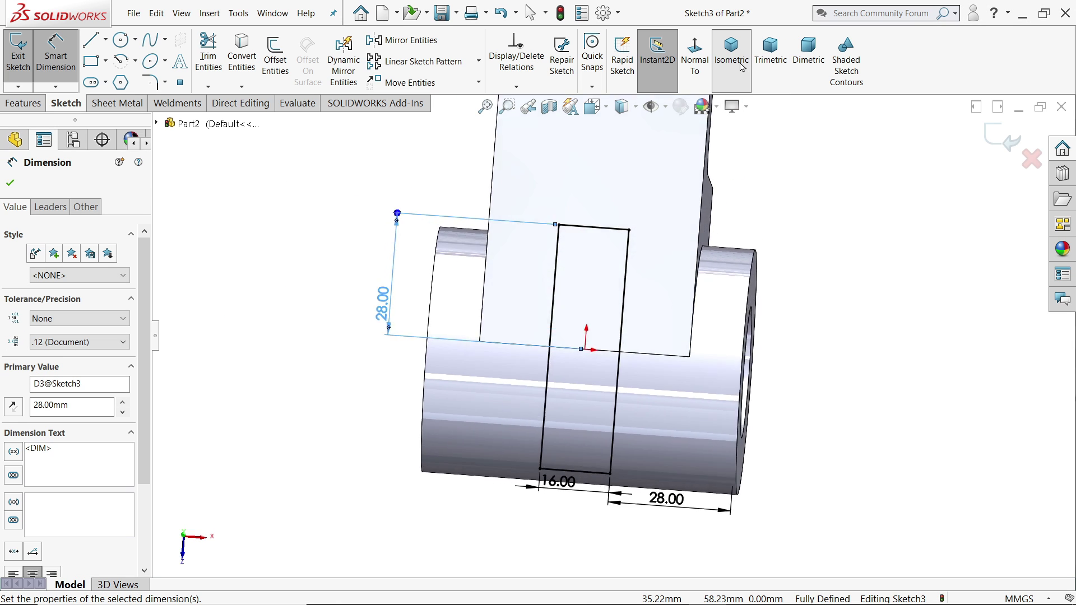
# Cut-extrude the rectangle sketch Through All, slicing a 16 mm slot through the tube end.
pyautogui.click(28, 106)
pyautogui.click(213, 64)
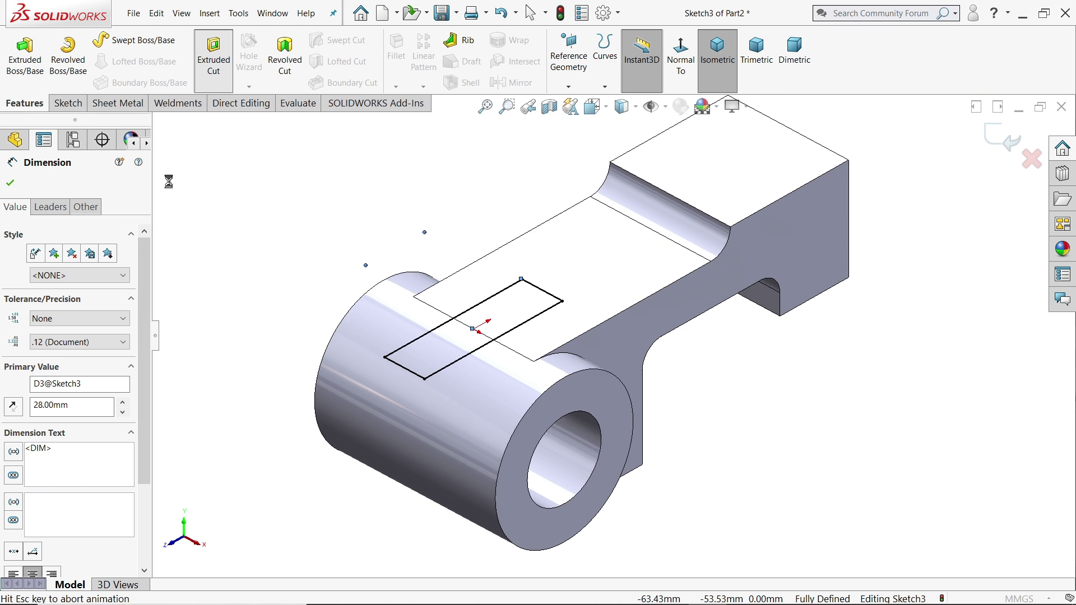
pyautogui.scroll(-3, 426, 493)
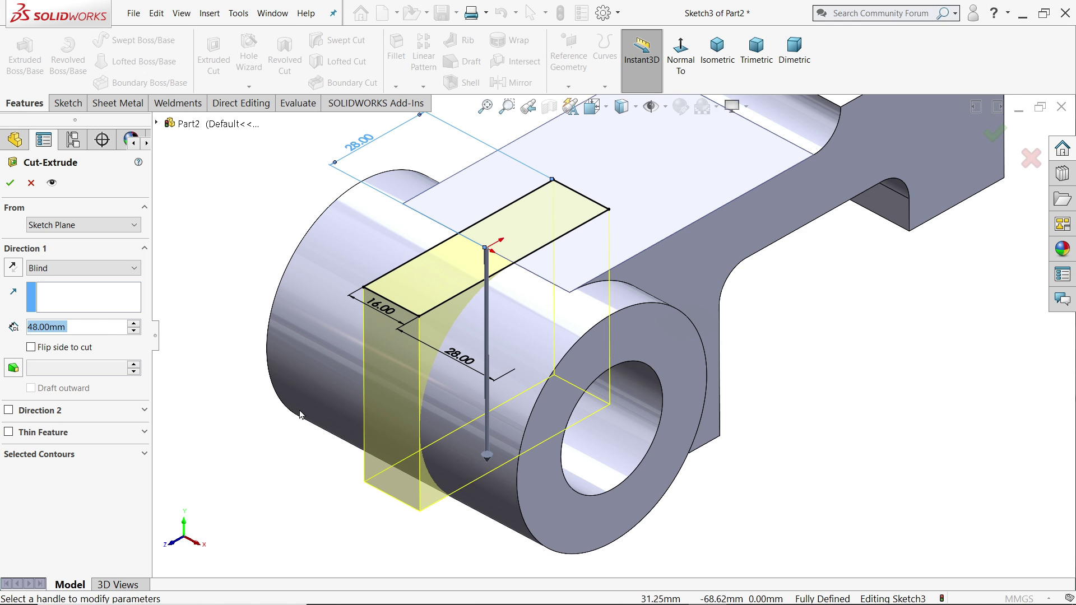
pyautogui.click(59, 268)
pyautogui.click(63, 294)
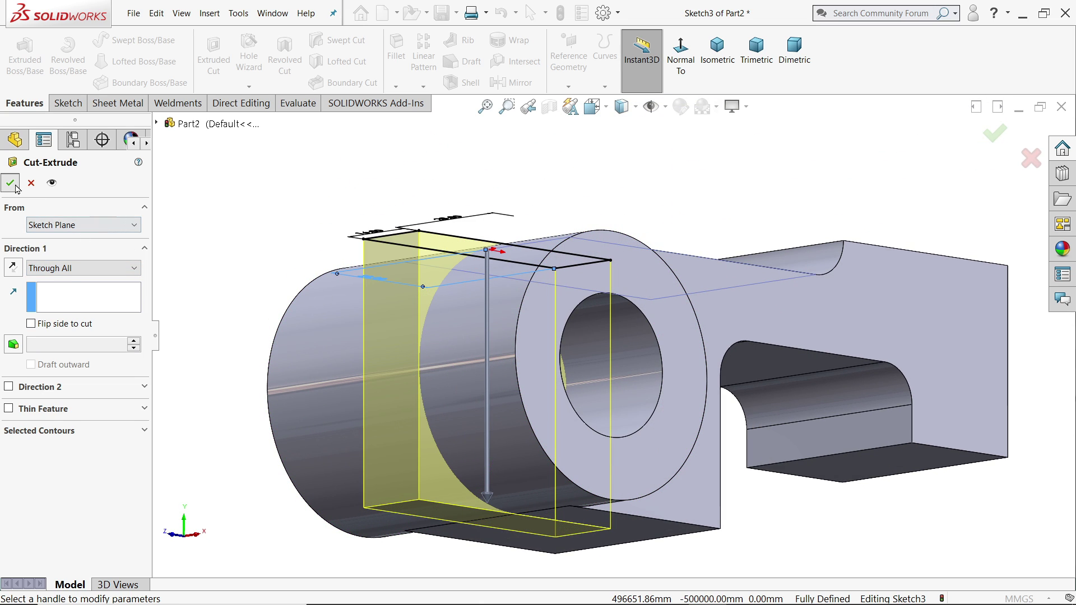
pyautogui.click(10, 183)
pyautogui.moveTo(281, 238); pyautogui.dragTo(407, 351, button='middle')
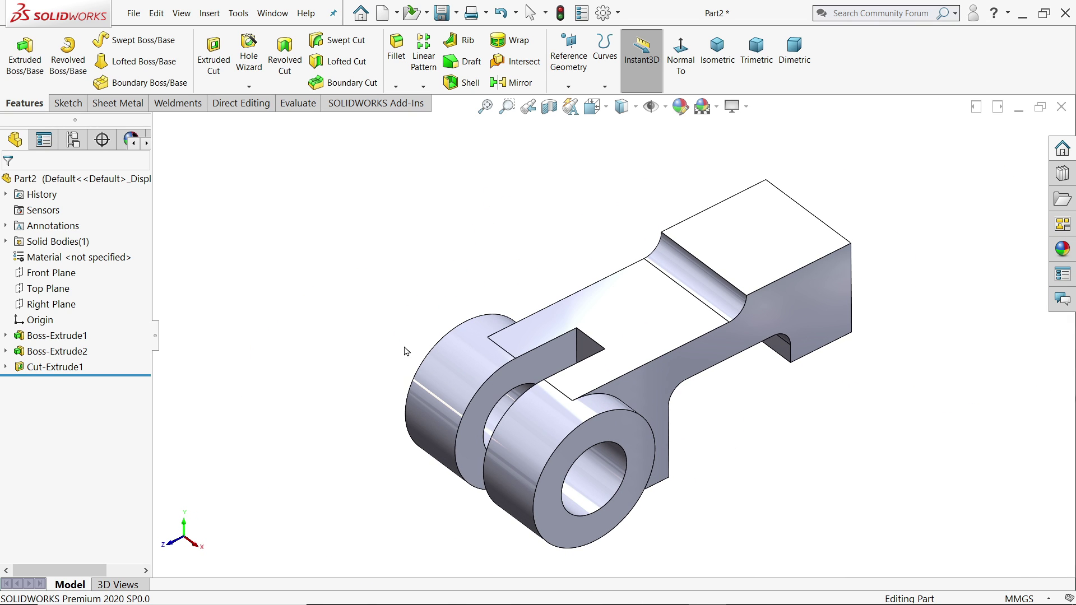
# Sketch concentric Ø30 and Ø16 circles on the rear block's top face.
pyautogui.click(810, 253)
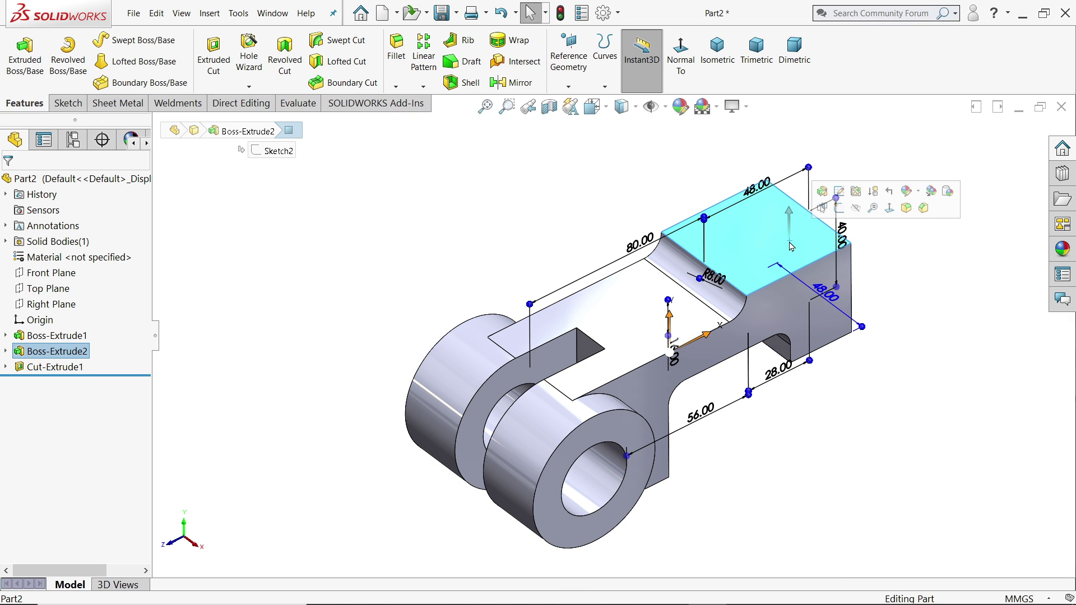
pyautogui.click(839, 210)
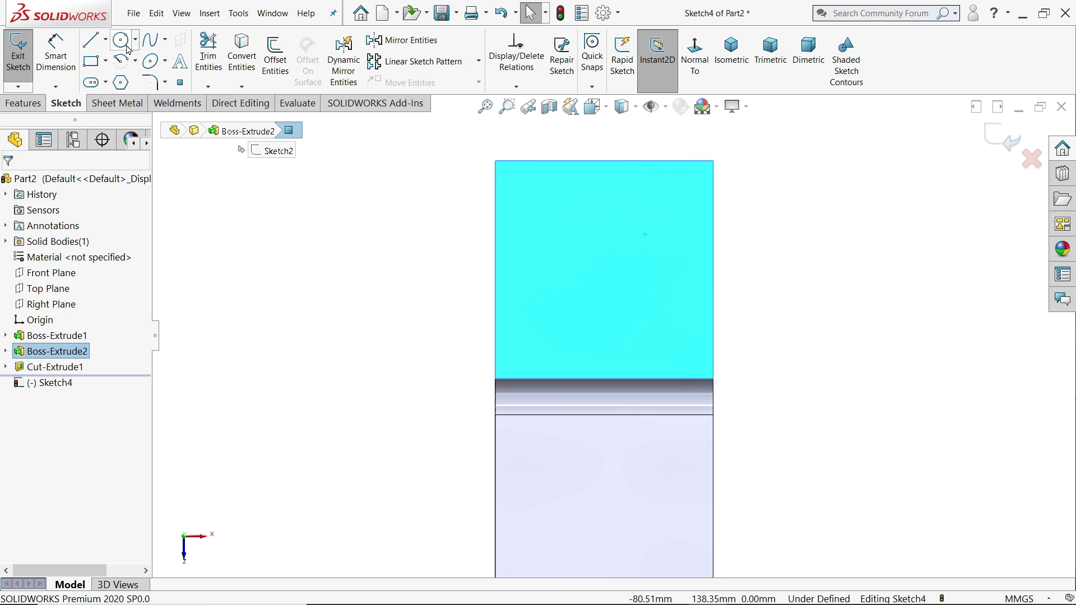
pyautogui.click(126, 45)
pyautogui.scroll(-2, 596, 241)
pyautogui.moveTo(615, 295)
pyautogui.mouseDown()
pyautogui.moveTo(639, 301)
pyautogui.moveTo(685, 280)
pyautogui.mouseUp()
pyautogui.press('Return')
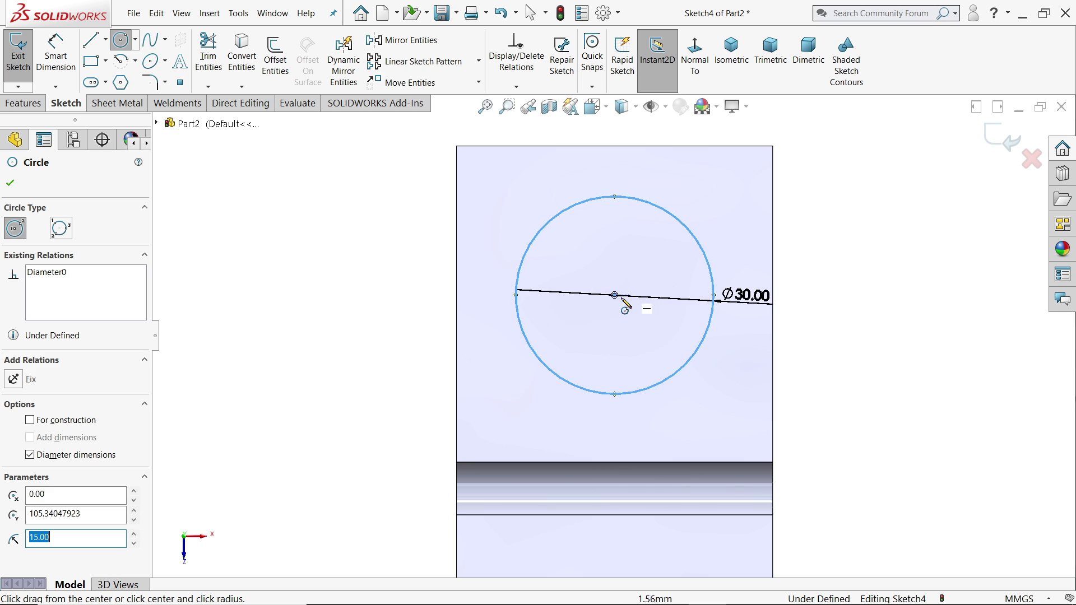
pyautogui.moveTo(615, 296); pyautogui.dragTo(650, 275)
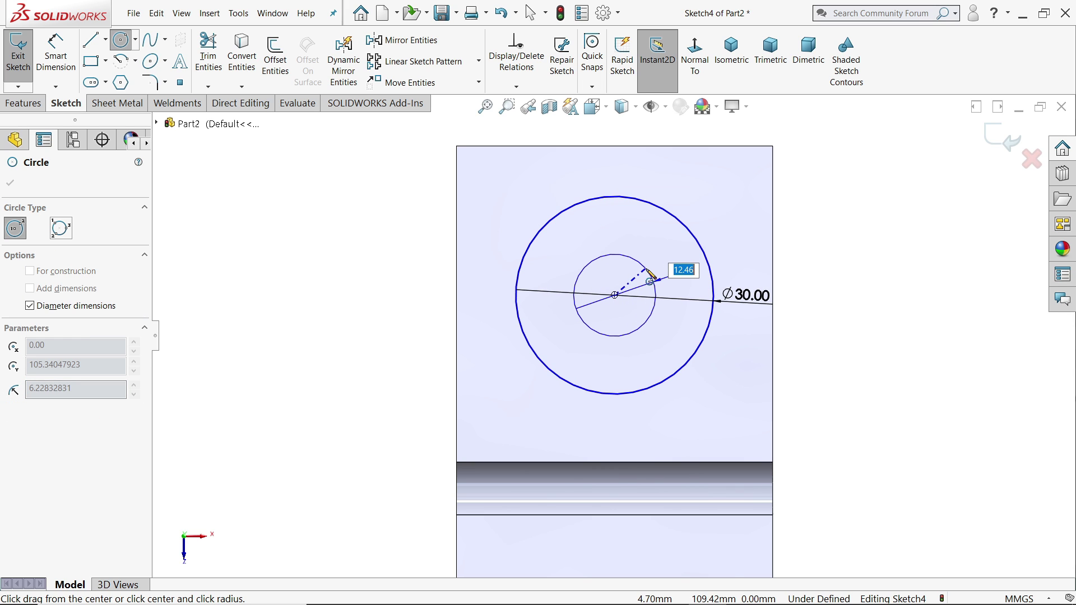
pyautogui.write('16')
pyautogui.press('Return')
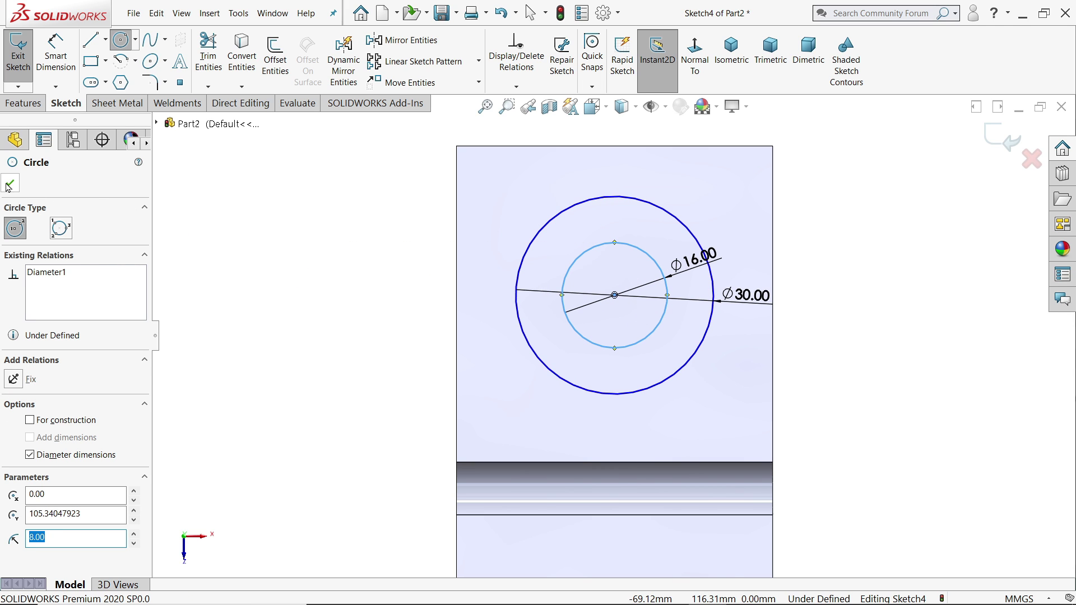
pyautogui.press('Escape')
# Fully define the circles with Vertical and Horizontal relations to the face's edge midpoints.
pyautogui.scroll(-2, 654, 315)
pyautogui.scroll(2, 654, 320)
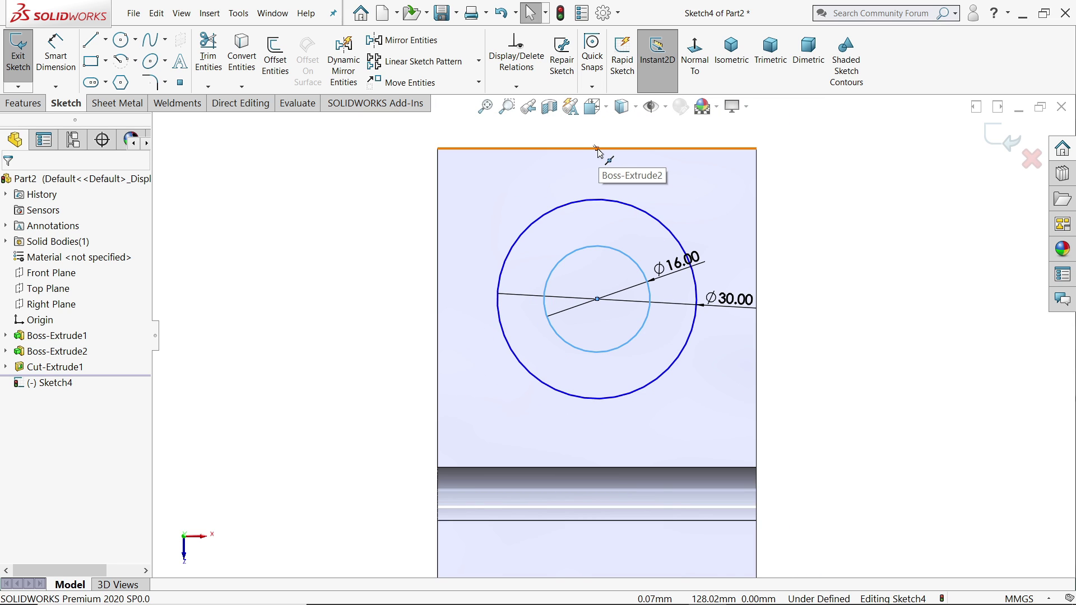
pyautogui.click(598, 149)
pyautogui.keyDown('ctrl'); pyautogui.click(598, 299); pyautogui.keyUp('ctrl')
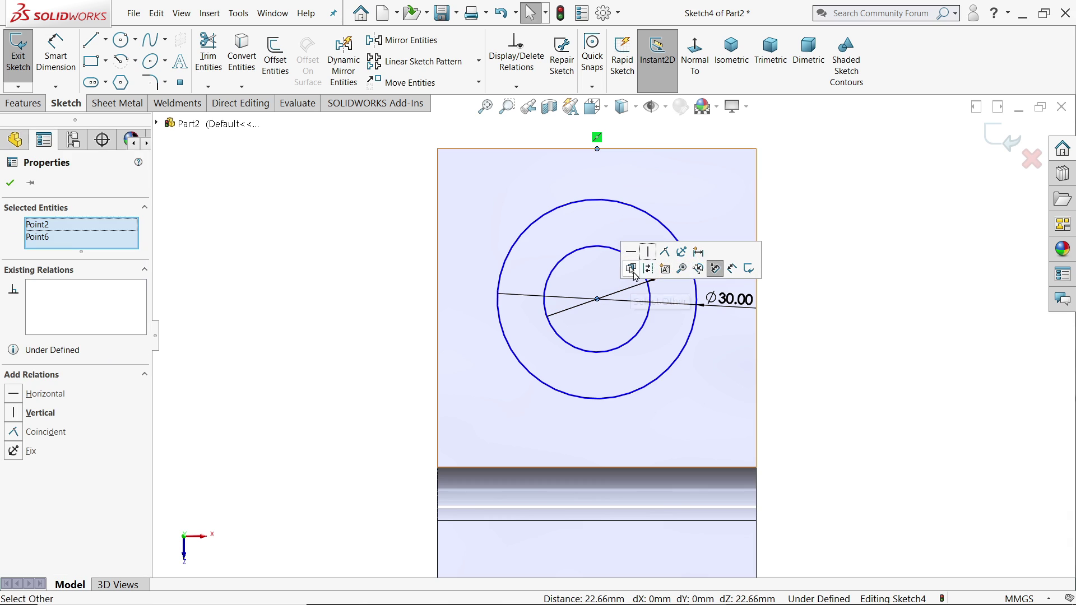
pyautogui.click(651, 265)
pyautogui.press('Escape')
pyautogui.scroll(-2, 739, 331)
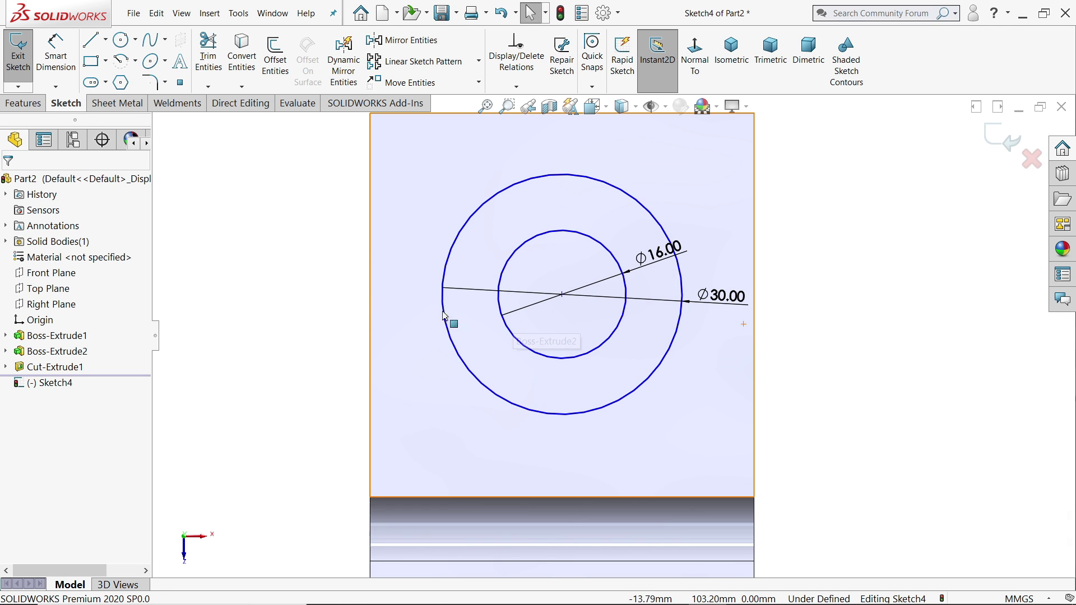
pyautogui.click(369, 306)
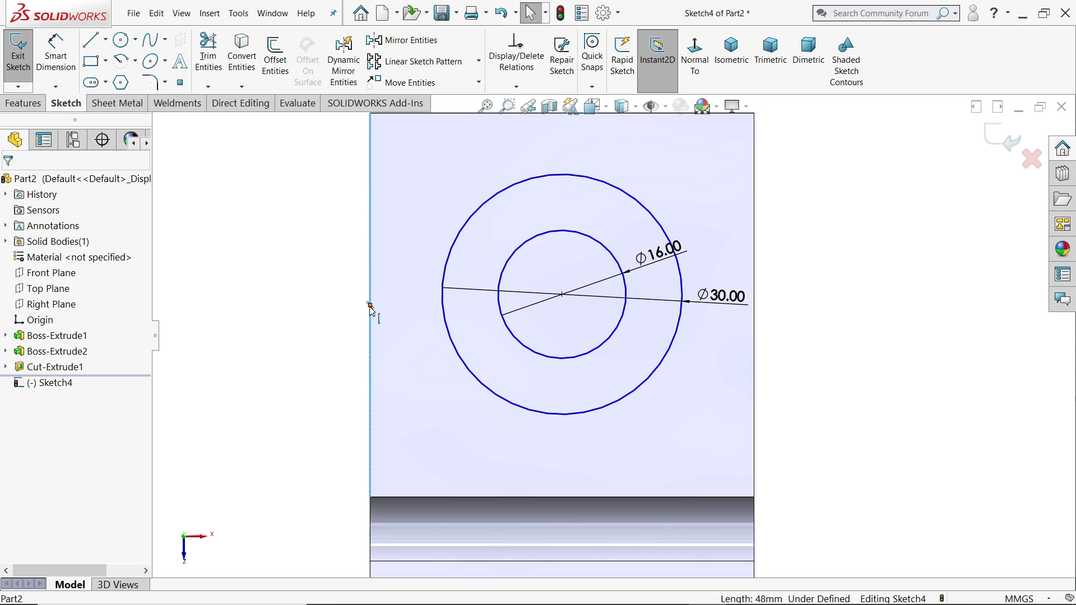
pyautogui.click(370, 305)
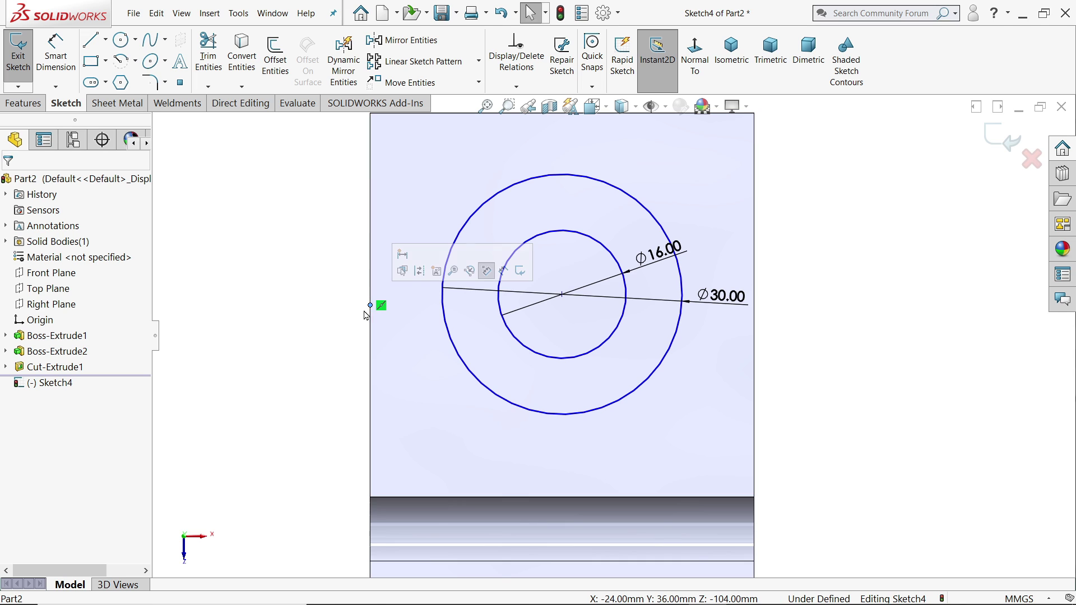
pyautogui.keyDown('ctrl'); pyautogui.click(562, 295); pyautogui.keyUp('ctrl')
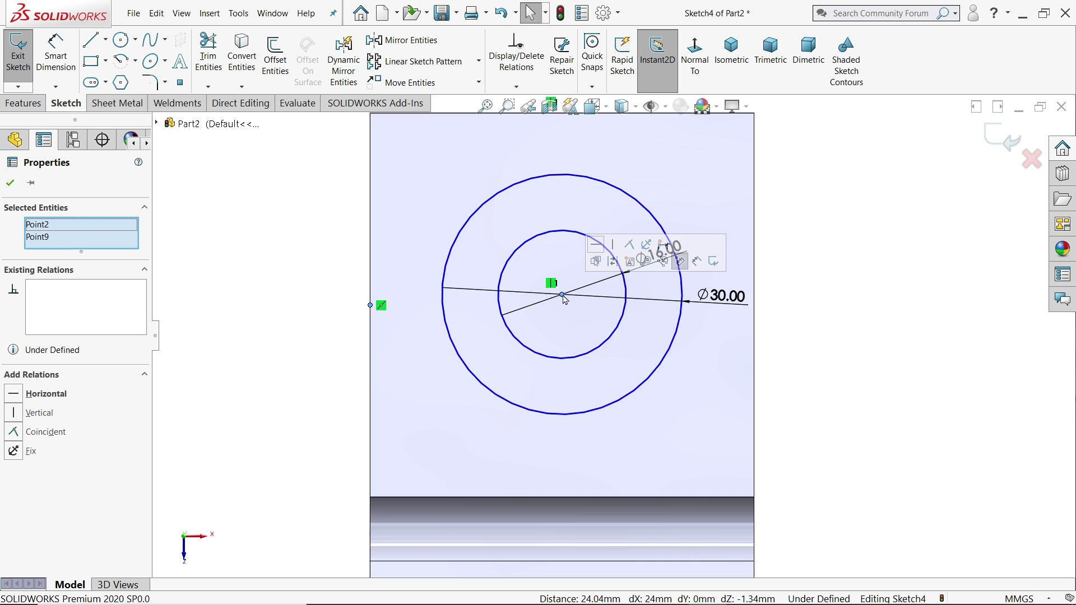
pyautogui.click(680, 258)
pyautogui.press('z')
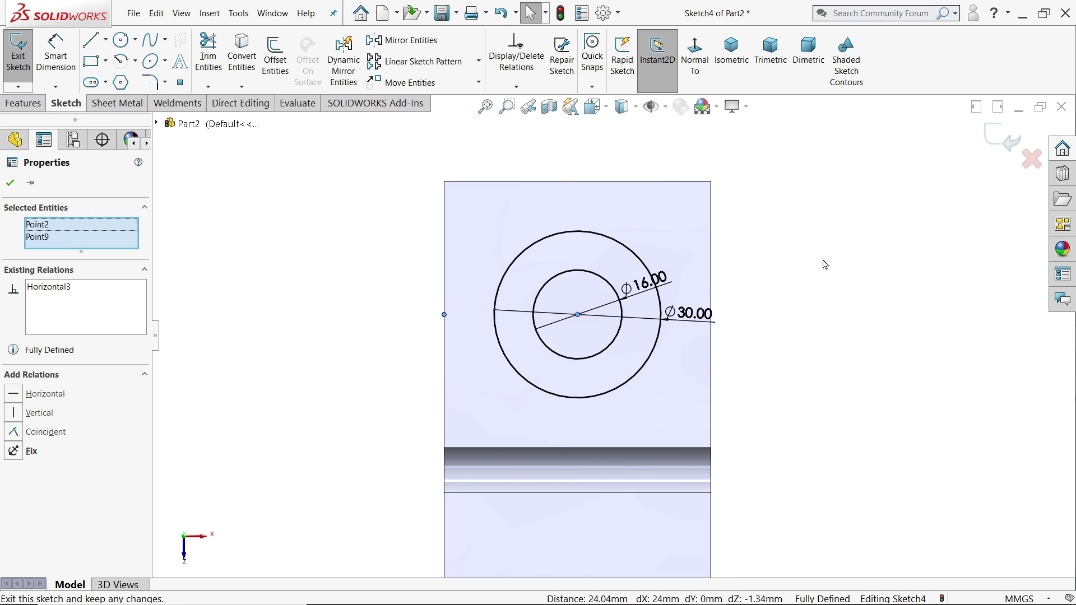
pyautogui.click(732, 51)
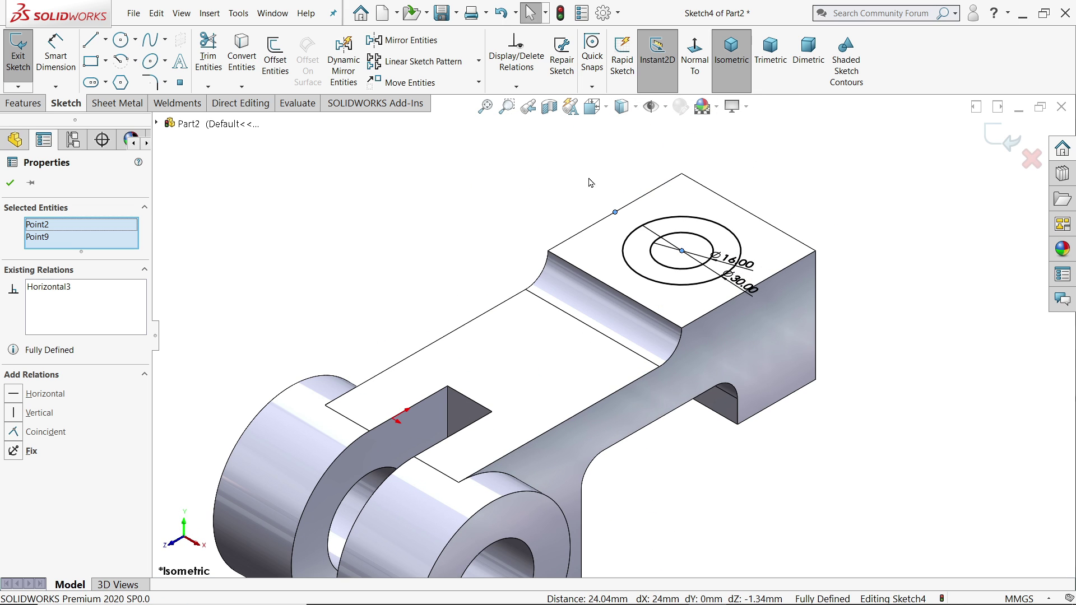
# Extrude the ring sketch 40 mm into a hollow Ø30/Ø16 cylinder boss.
pyautogui.click(23, 103)
pyautogui.click(25, 59)
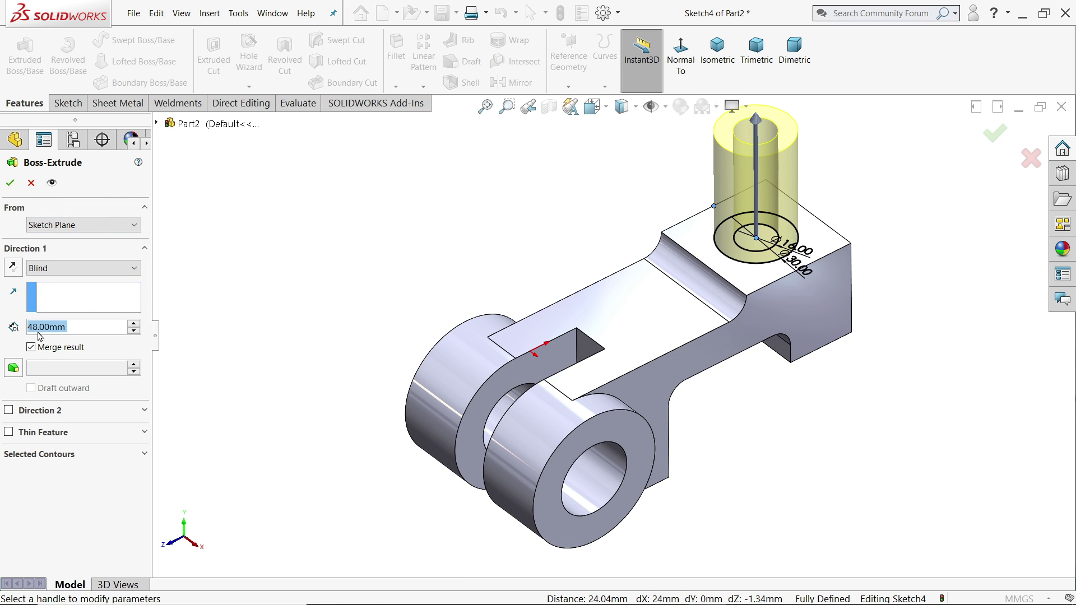
pyautogui.write('40')
pyautogui.press('Return')
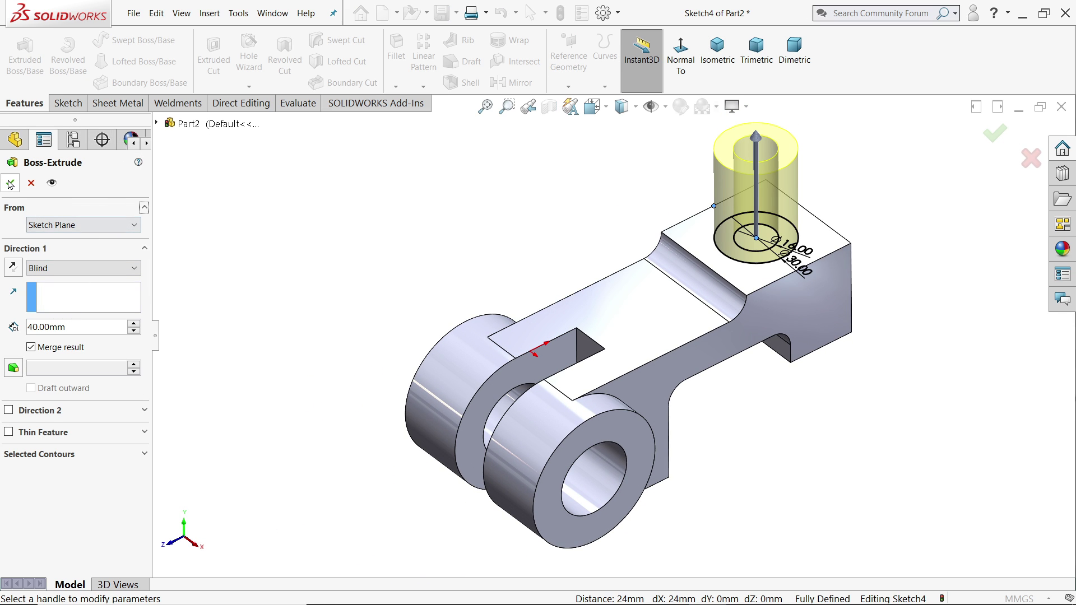
pyautogui.click(9, 184)
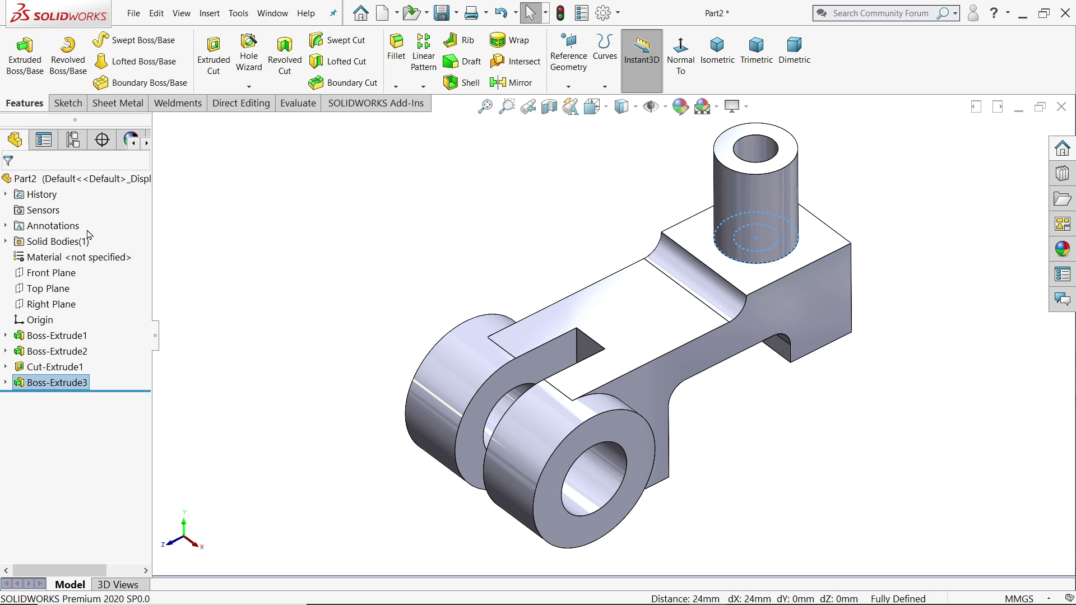
pyautogui.click(50, 304)
# On the Right Plane, sketch a line from the arm's top edge to the boss's top corner.
pyautogui.click(63, 283)
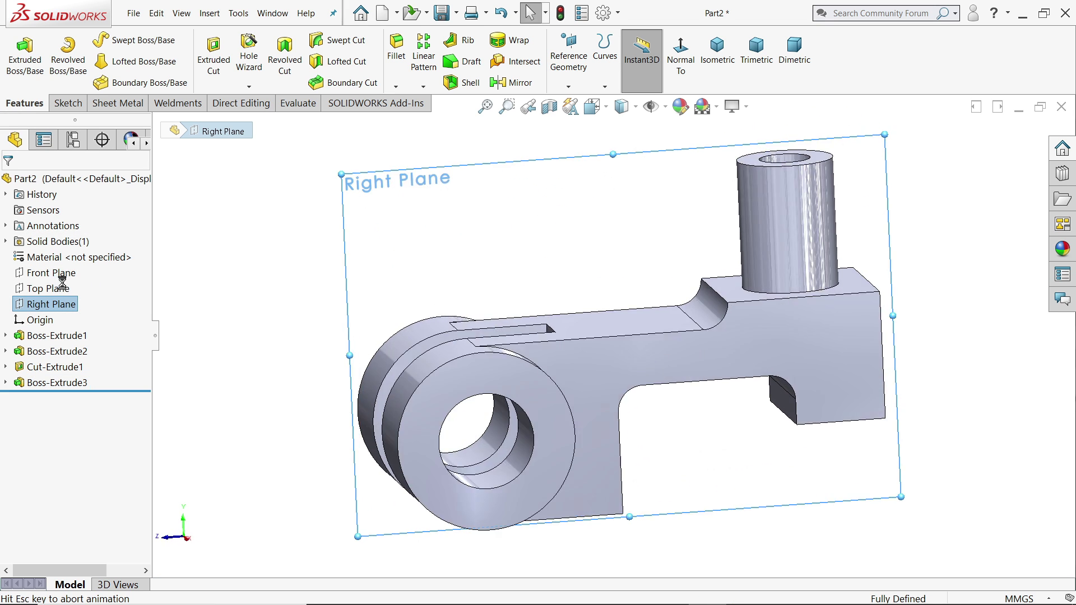
pyautogui.click(91, 41)
pyautogui.scroll(-3, 645, 241)
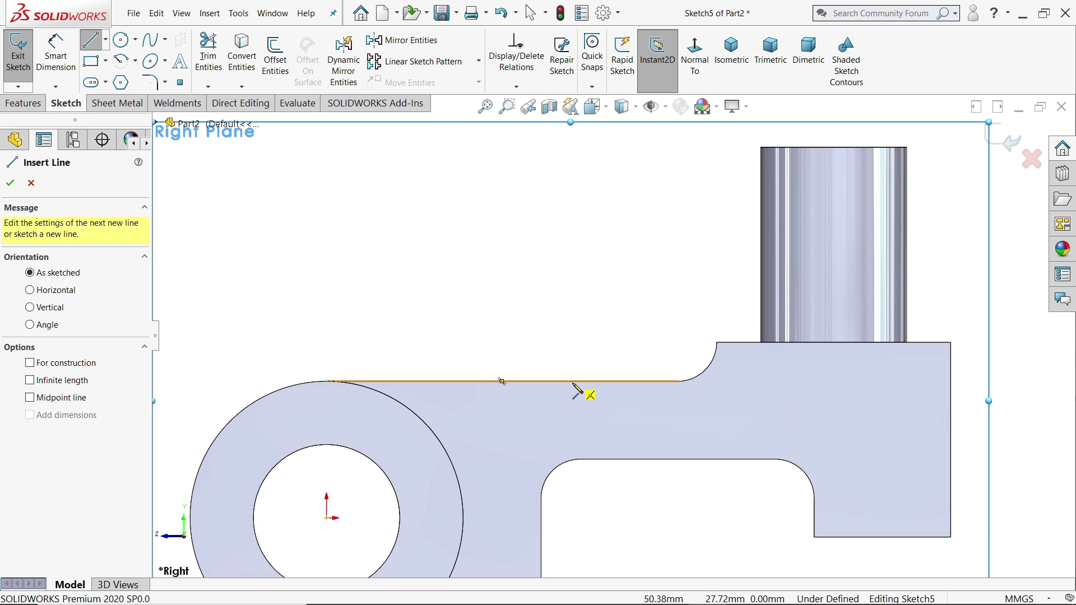
pyautogui.click(572, 382)
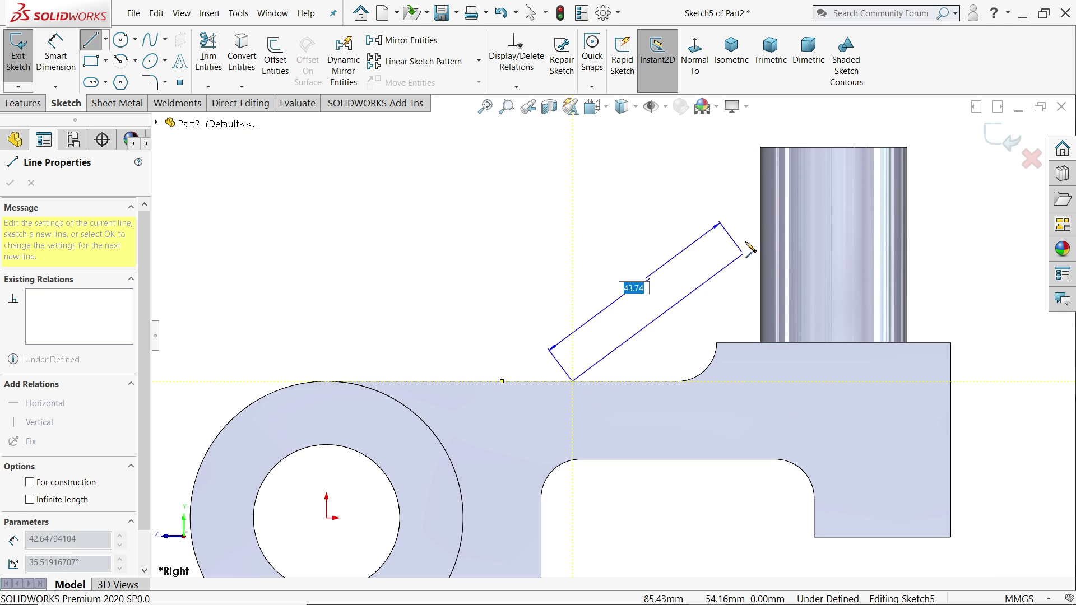
pyautogui.click(760, 147)
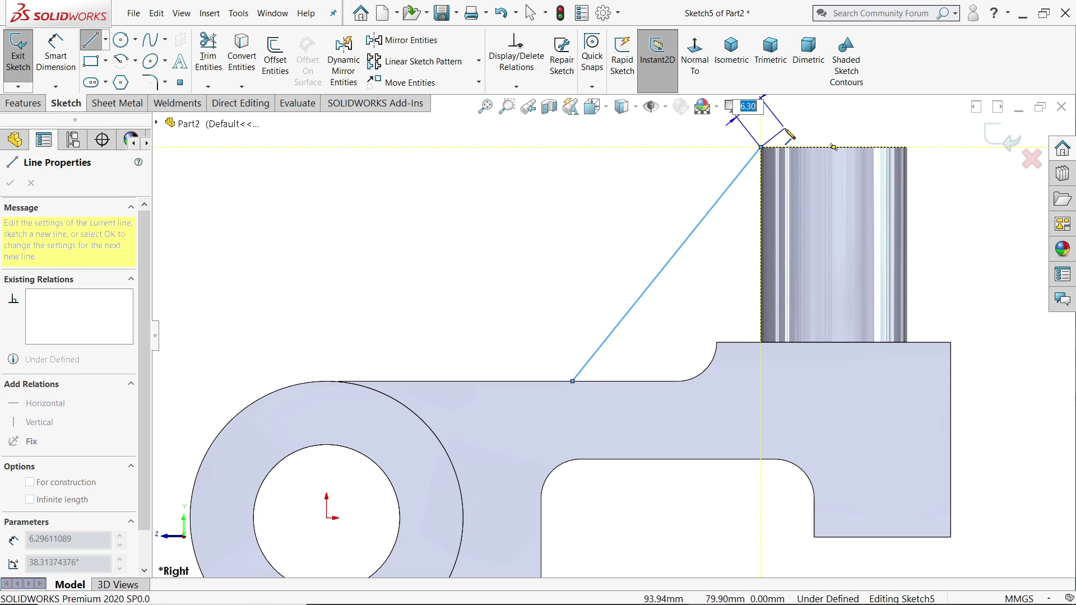
pyautogui.rightClick(785, 127)
pyautogui.click(824, 139)
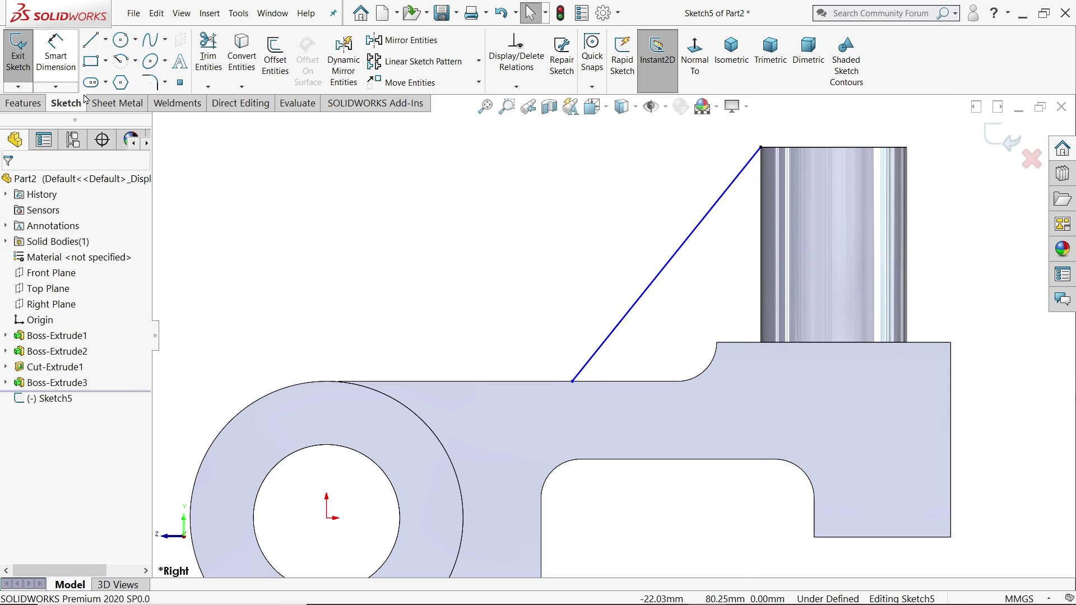
pyautogui.moveTo(426, 185); pyautogui.dragTo(343, 257, button='middle')
# Dimension the line's lower end 20 mm from the slot's end edge.
pyautogui.click(56, 56)
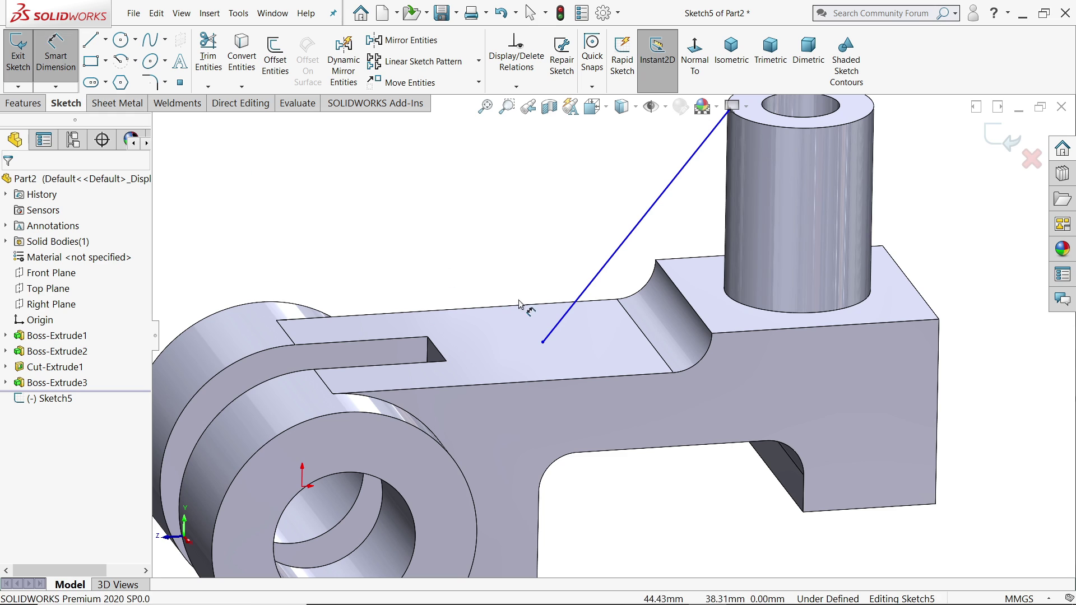
pyautogui.scroll(-3, 515, 303)
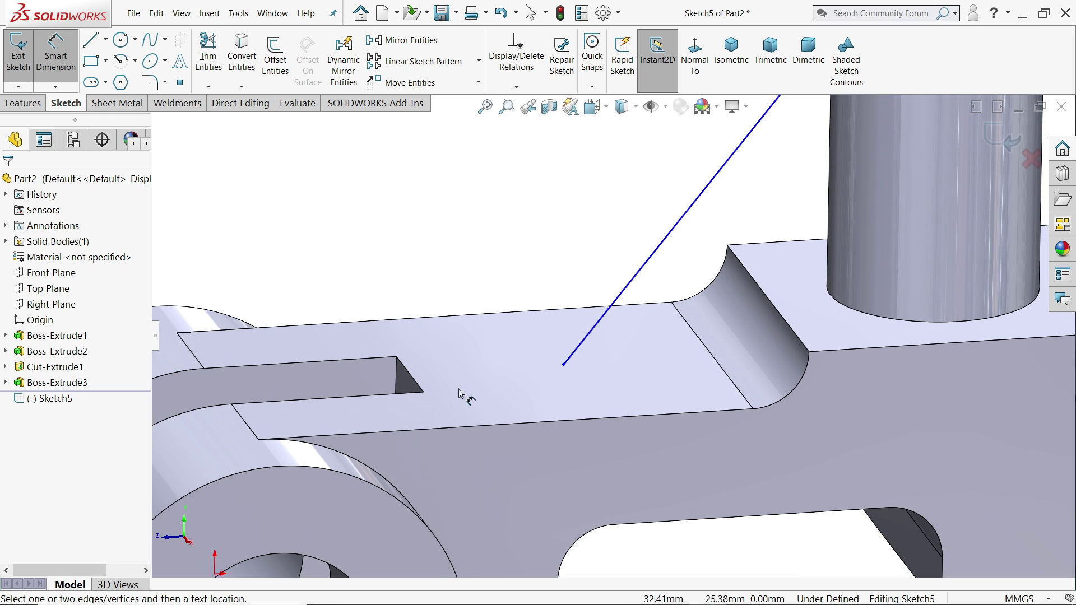
pyautogui.click(564, 365)
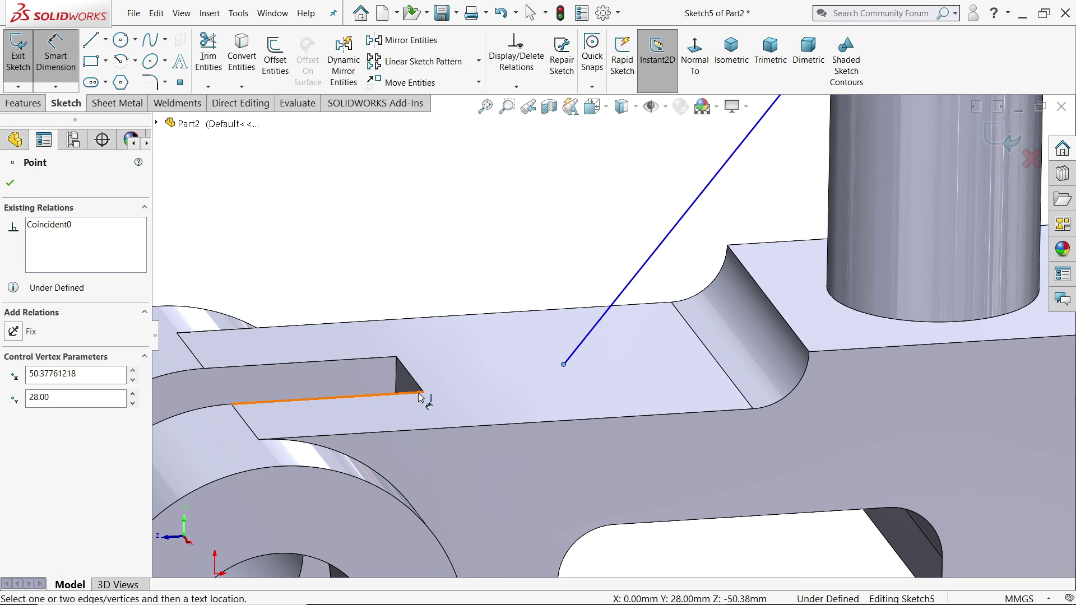
pyautogui.click(424, 394)
pyautogui.click(457, 288)
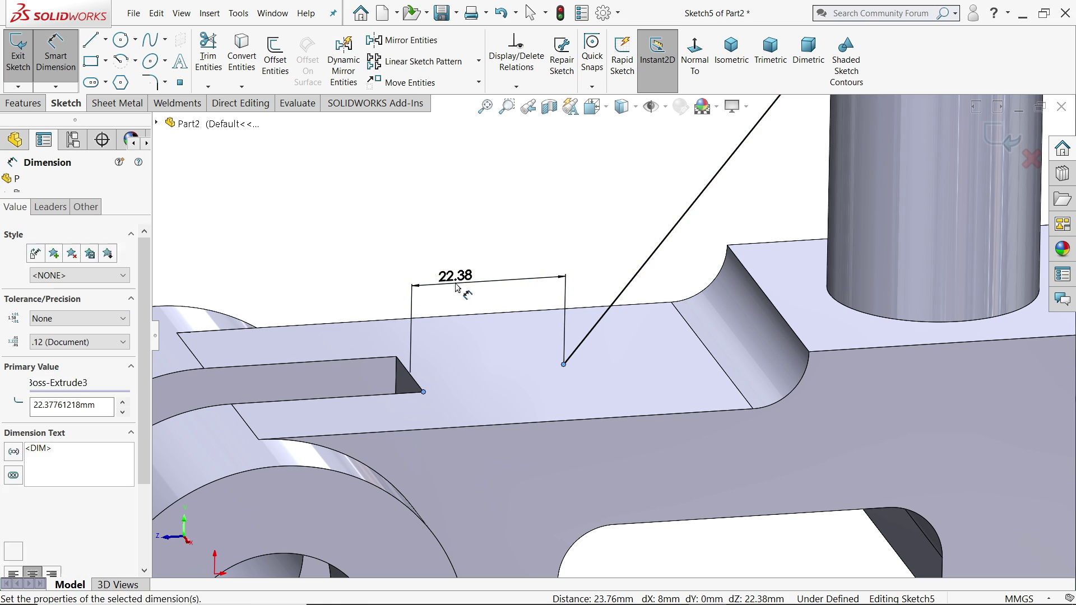
pyautogui.write('20')
pyautogui.click(387, 261)
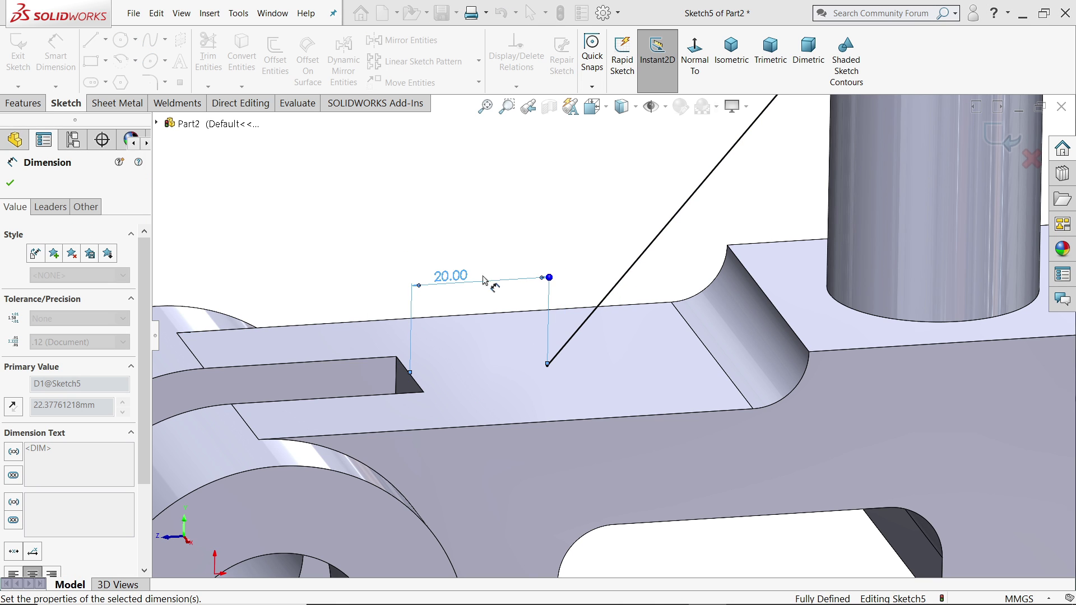
pyautogui.press('z')
pyautogui.scroll(-2, 745, 171)
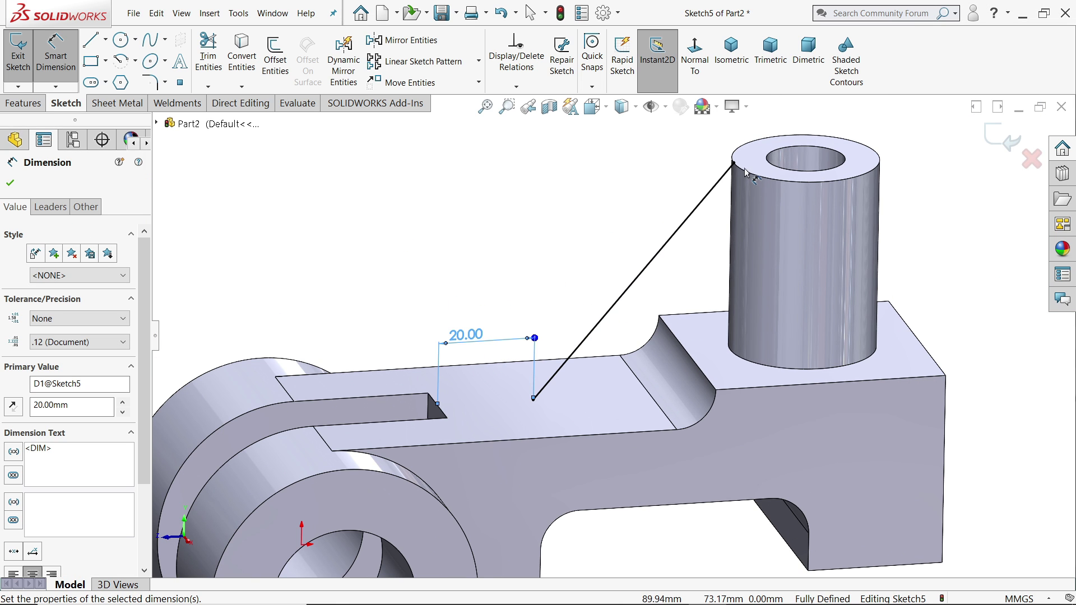
pyautogui.click(31, 104)
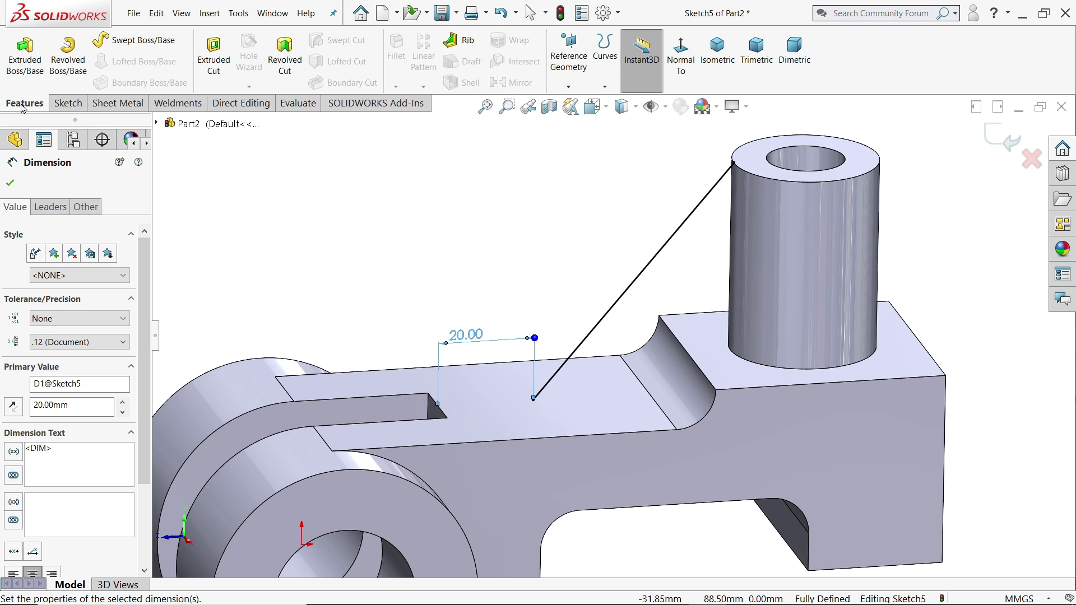
pyautogui.click(463, 40)
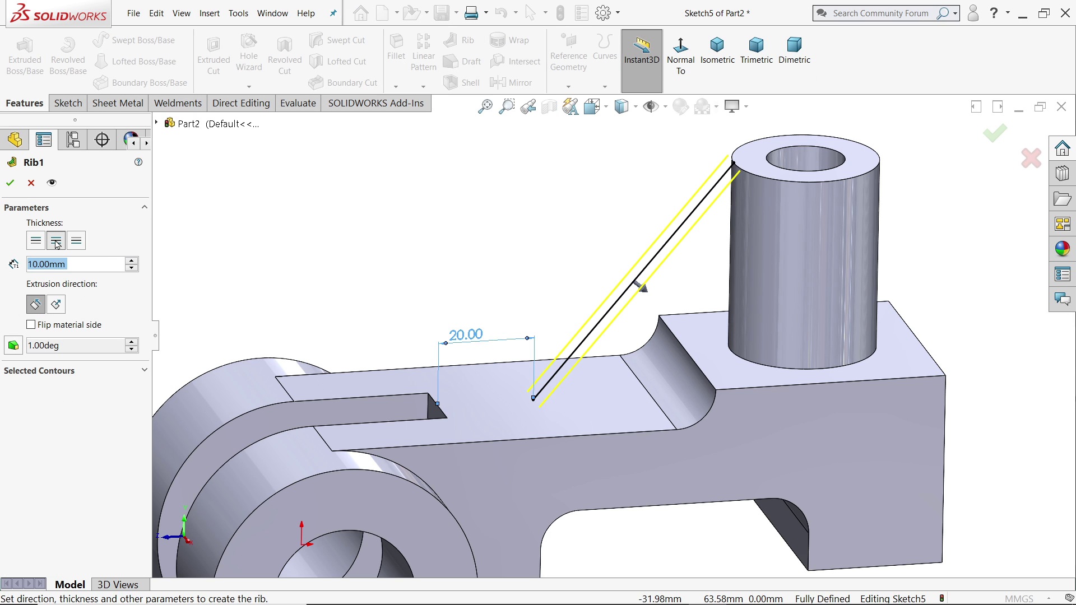
pyautogui.scroll(-2, 651, 314)
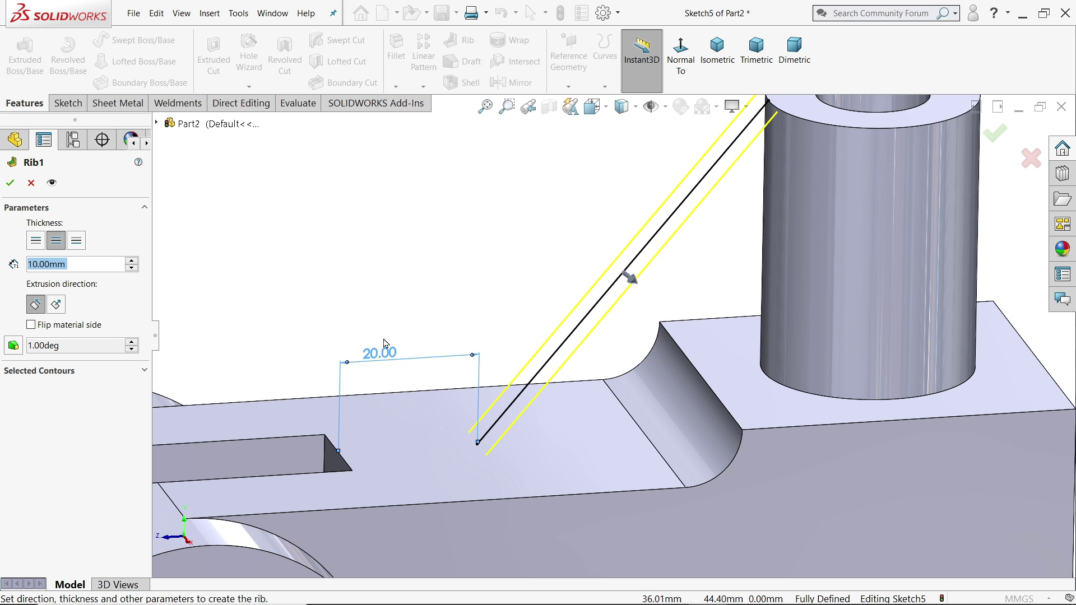
pyautogui.click(10, 182)
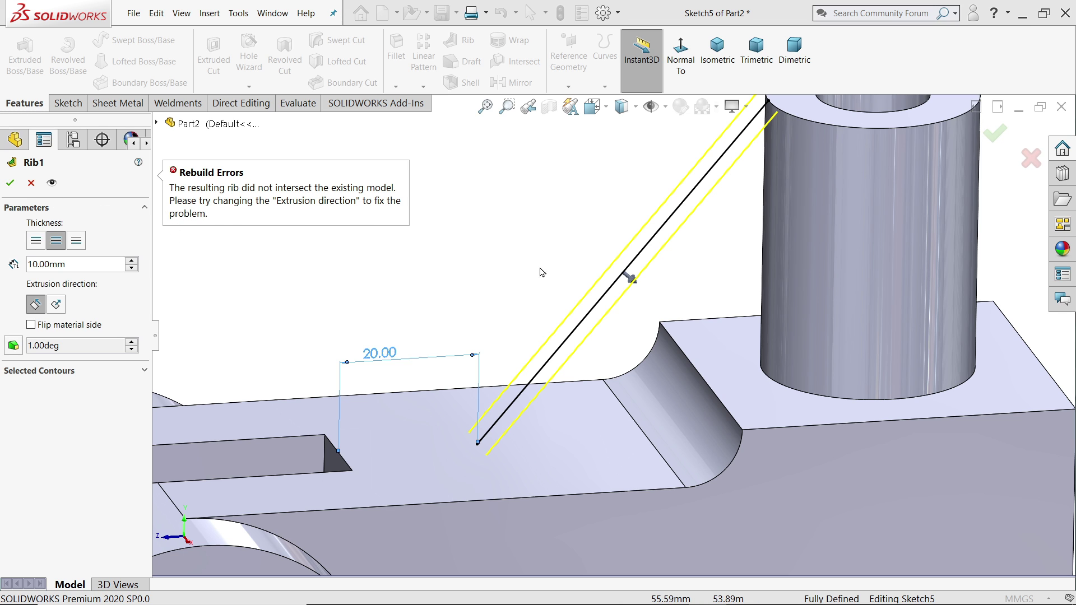
pyautogui.scroll(3, 593, 340)
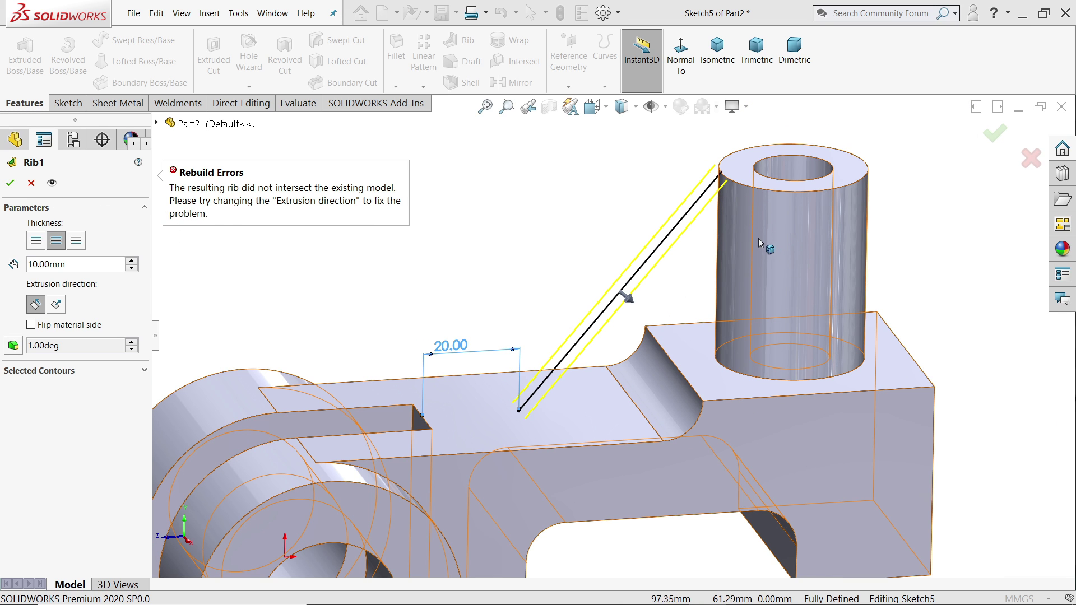
pyautogui.scroll(-3, 768, 211)
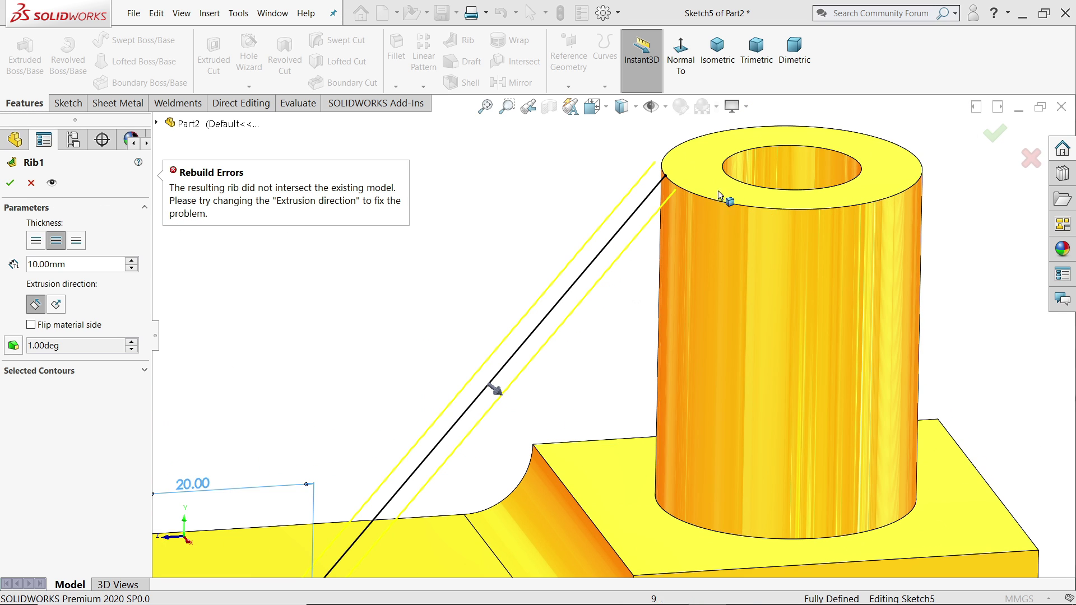
pyautogui.click(30, 183)
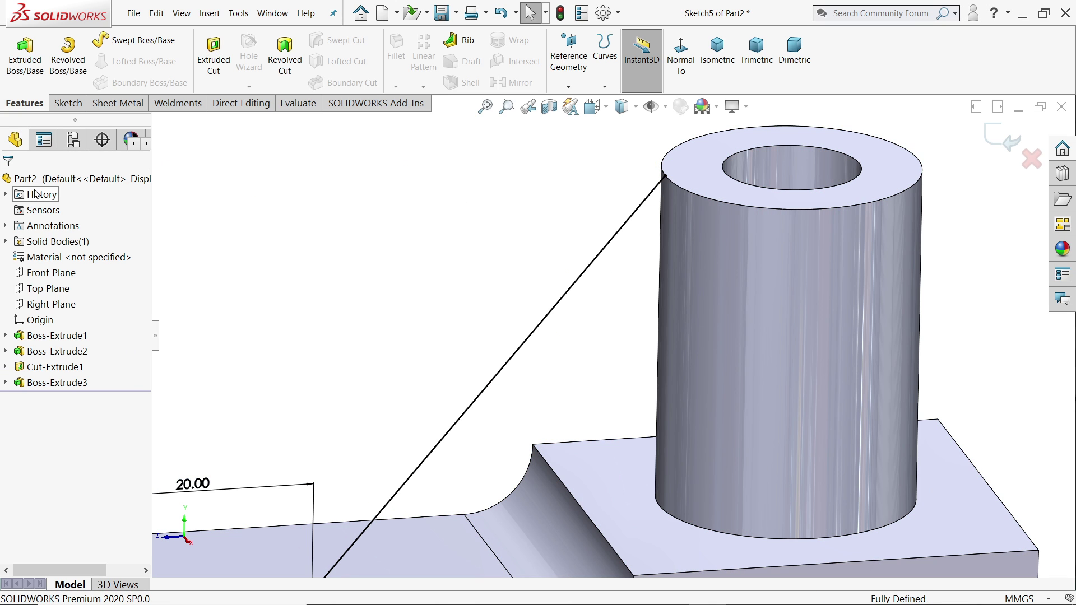
# Draw a short line from the slanted line's top corner along the cylinder's top edge.
pyautogui.click(681, 53)
pyautogui.scroll(-3, 821, 161)
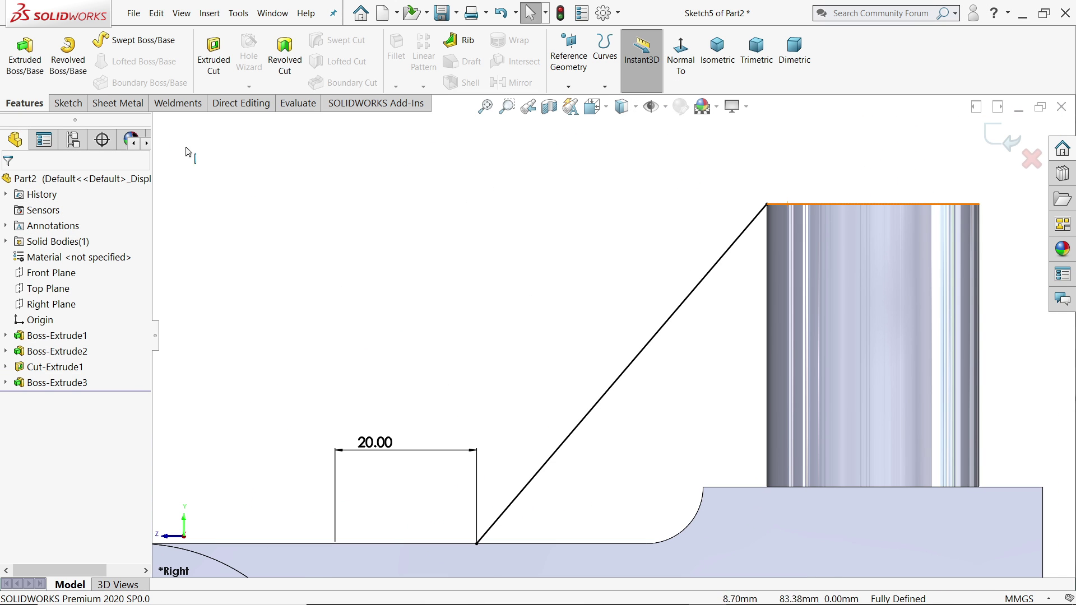
pyautogui.click(67, 103)
pyautogui.click(90, 45)
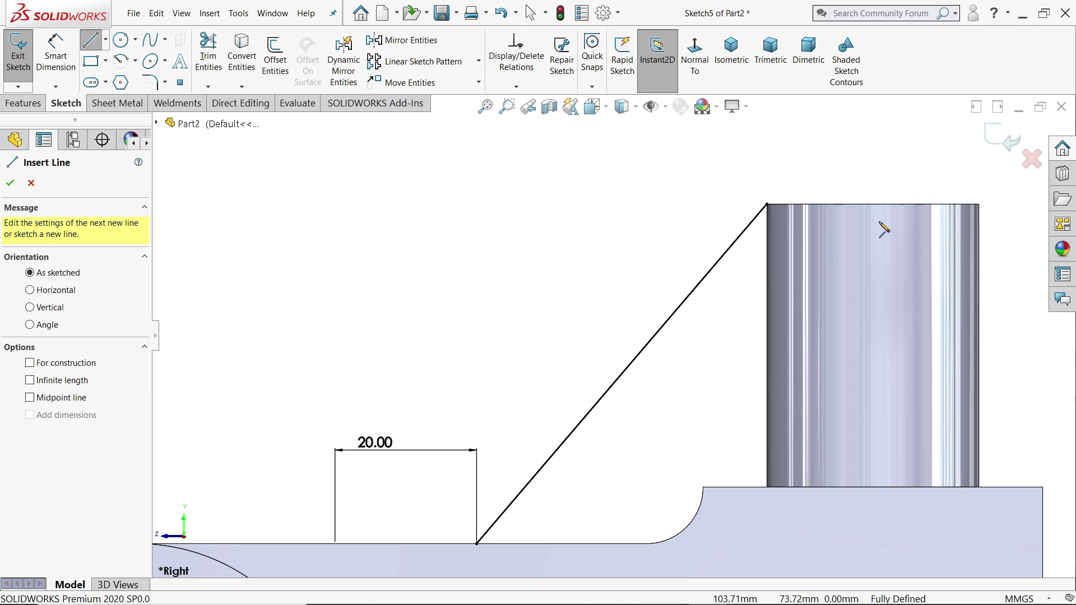
pyautogui.scroll(-5, 884, 228)
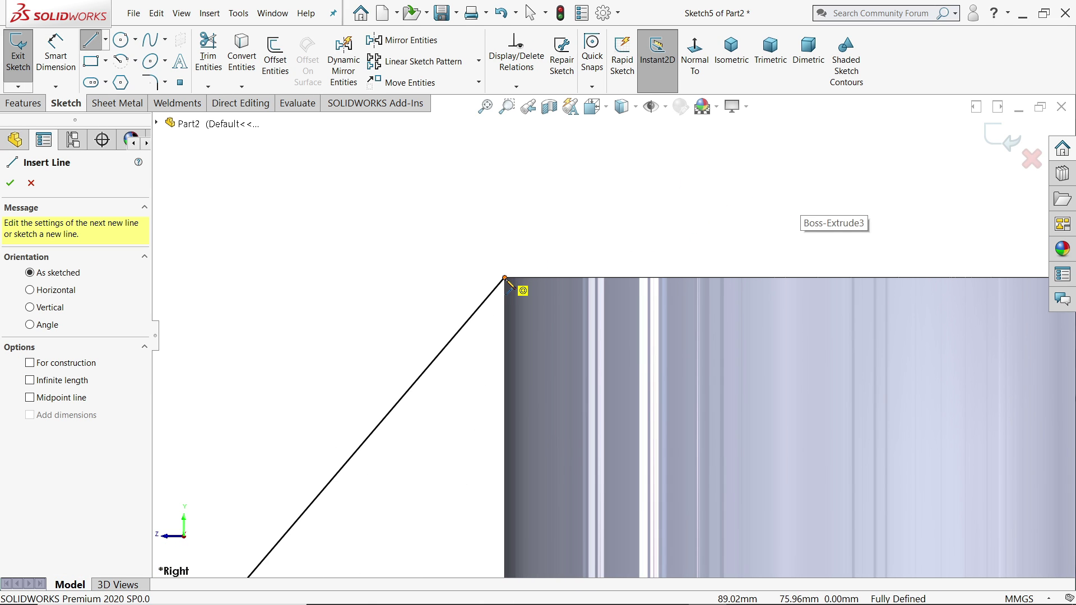
pyautogui.click(506, 277)
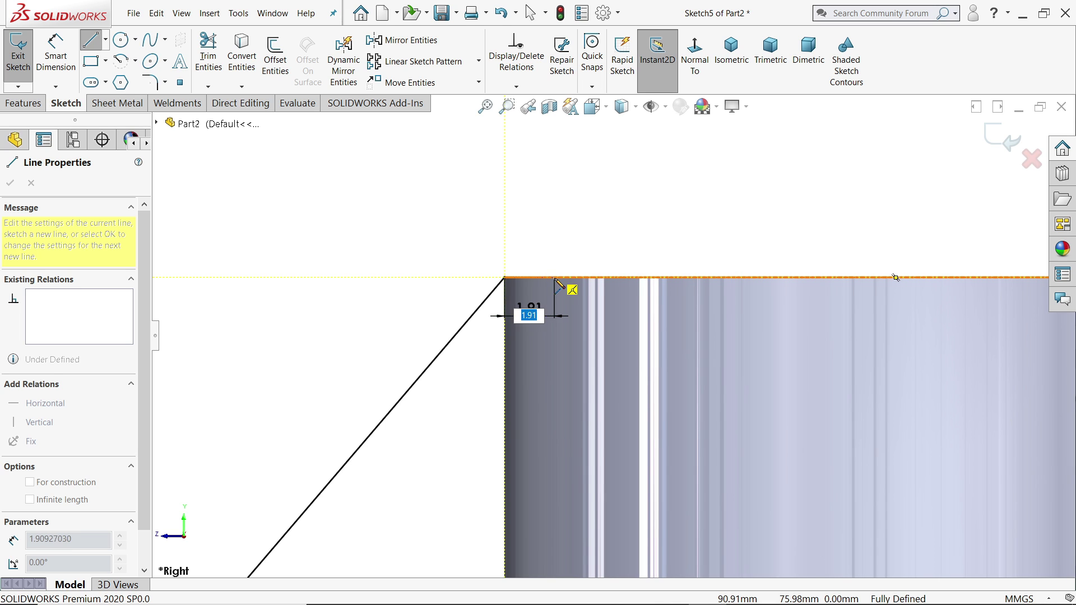
pyautogui.click(557, 279)
pyautogui.rightClick(557, 246)
pyautogui.click(580, 259)
# Set the short line's dimension to 1.00 mm.
pyautogui.scroll(2, 555, 307)
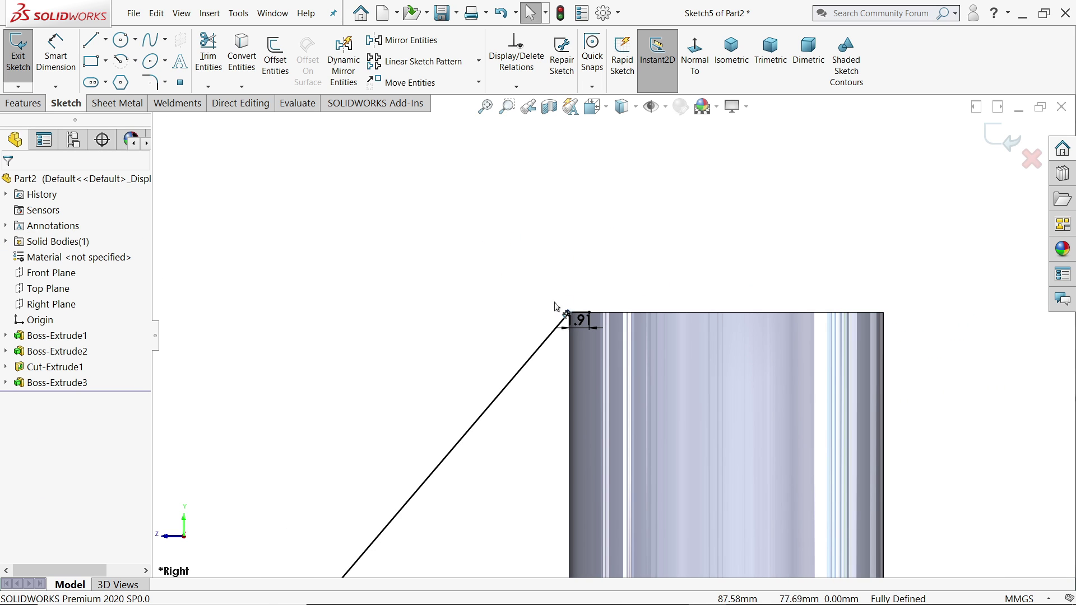
pyautogui.scroll(-3, 595, 348)
pyautogui.click(557, 284)
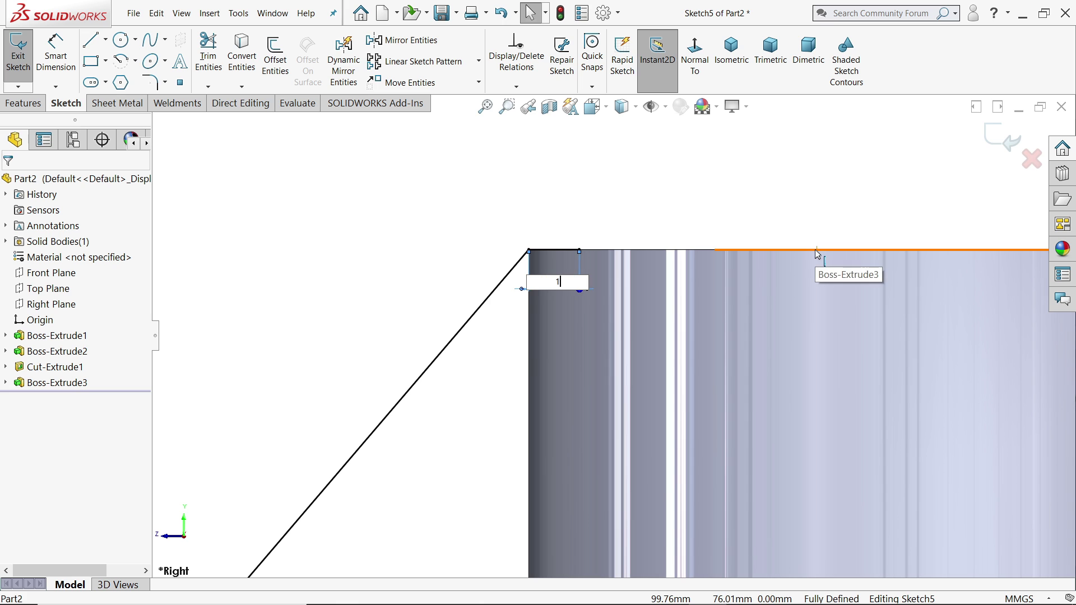
pyautogui.write('1')
pyautogui.press('Return')
pyautogui.scroll(5, 616, 185)
pyautogui.scroll(-3, 618, 284)
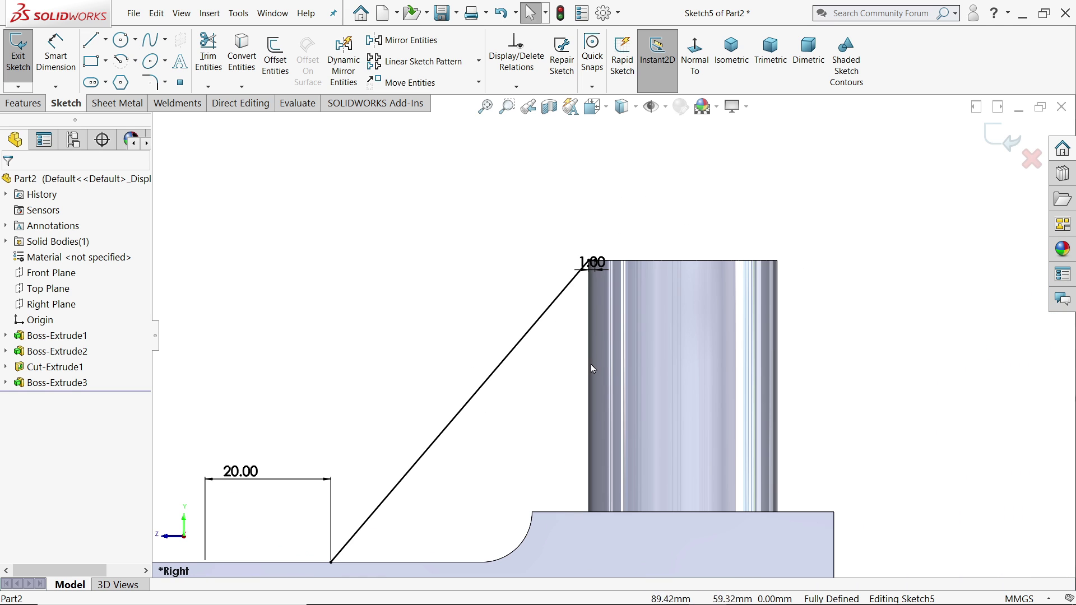
pyautogui.moveTo(618, 283); pyautogui.dragTo(505, 382, button='middle')
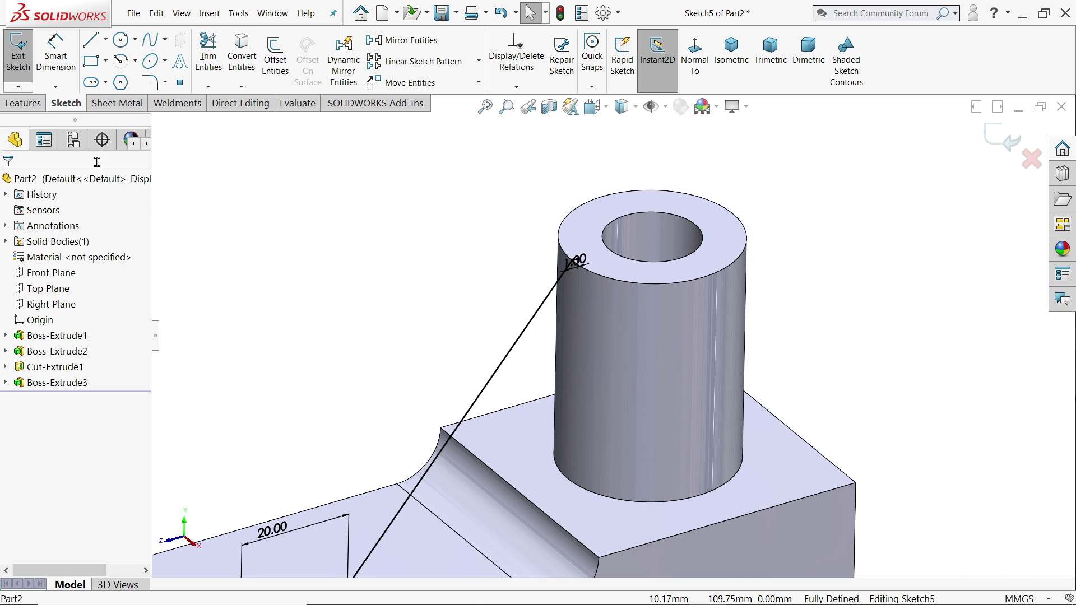
# Build a 10 mm Both Sides rib bracing the boss to the arm, then inspect it.
pyautogui.click(23, 103)
pyautogui.click(461, 44)
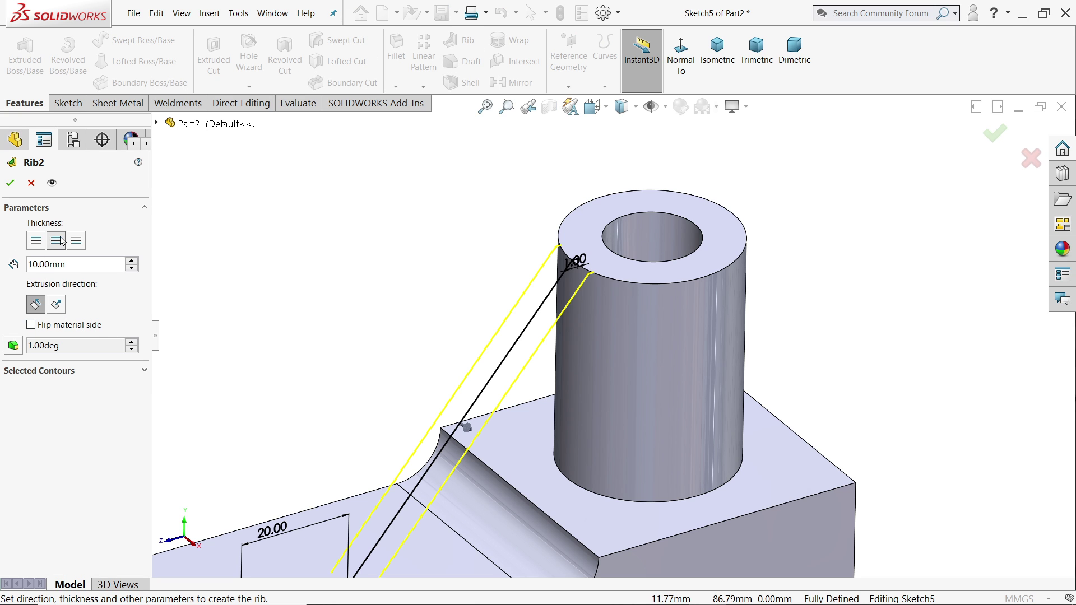
pyautogui.click(10, 183)
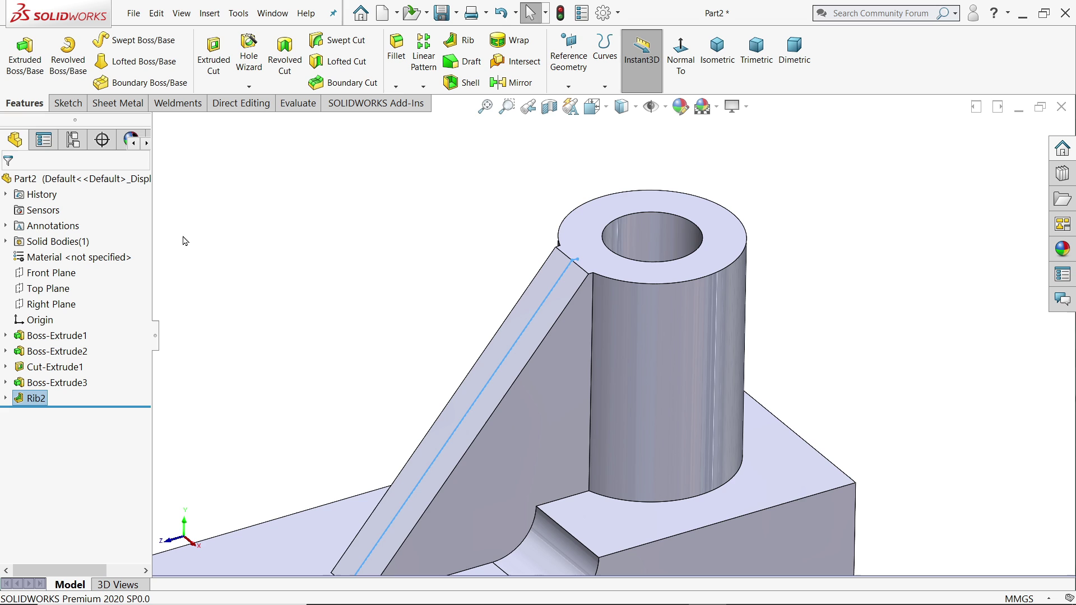
pyautogui.scroll(2, 435, 314)
pyautogui.scroll(-5, 617, 235)
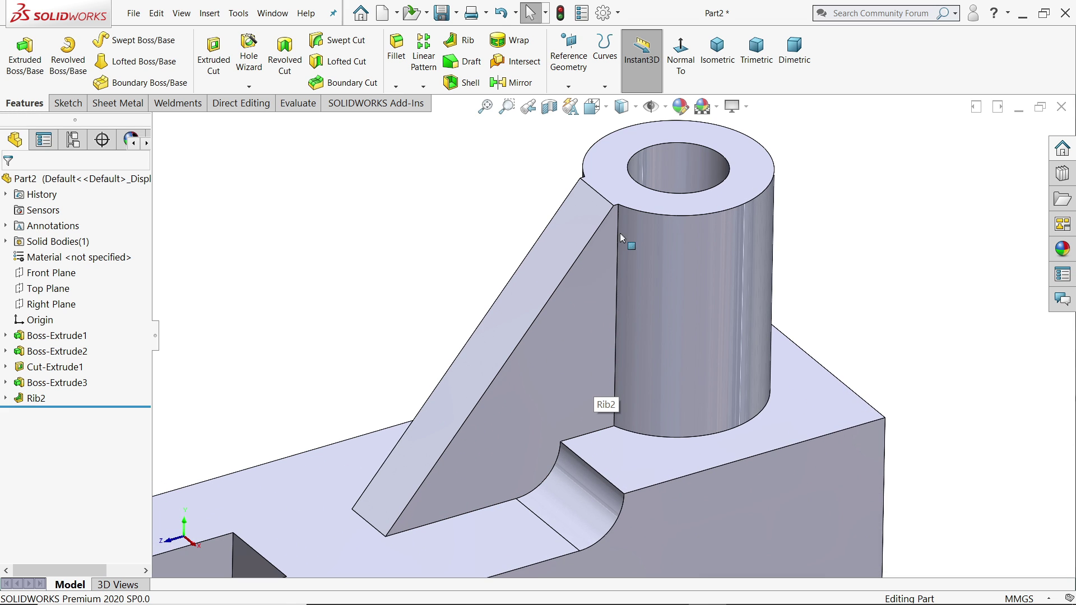
pyautogui.scroll(-2, 622, 215)
pyautogui.click(565, 290)
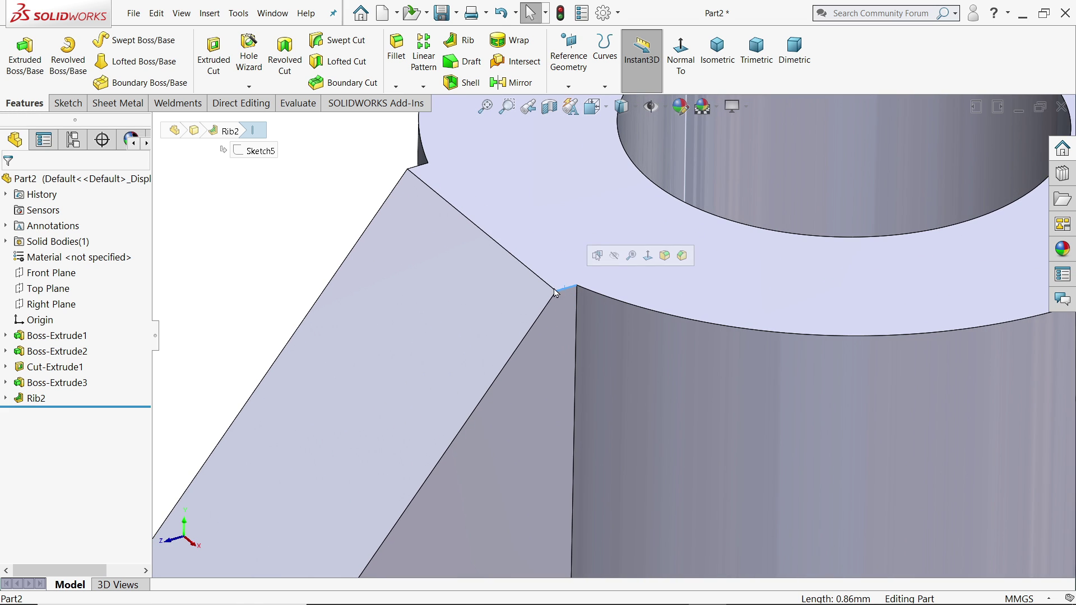
pyautogui.scroll(4, 628, 326)
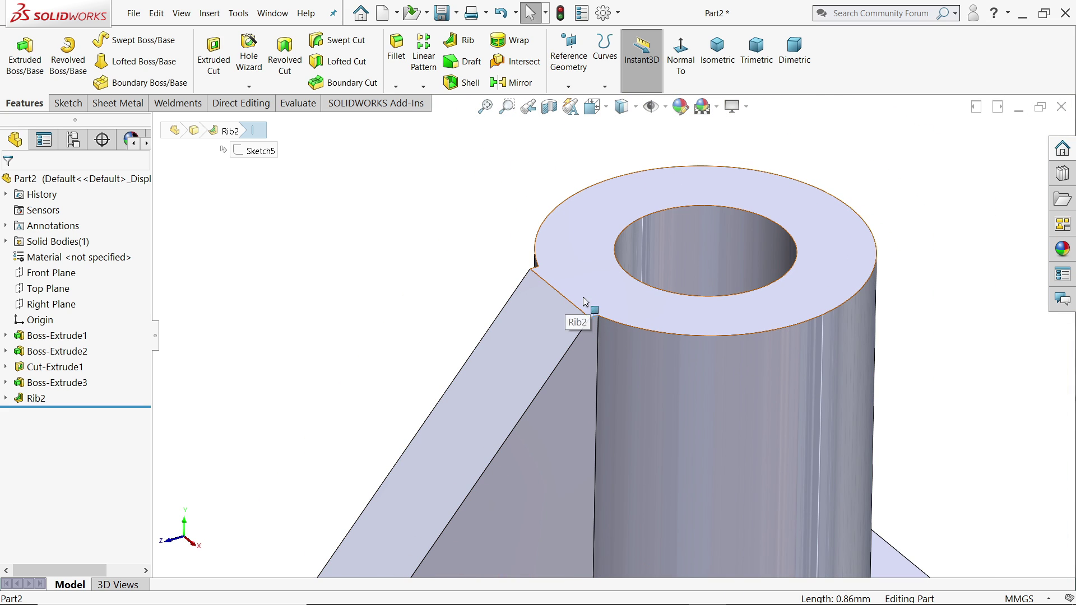
pyautogui.moveTo(565, 305); pyautogui.dragTo(550, 329, button='middle')
pyautogui.scroll(3, 508, 303)
pyautogui.scroll(3, 575, 407)
pyautogui.scroll(3, 576, 408)
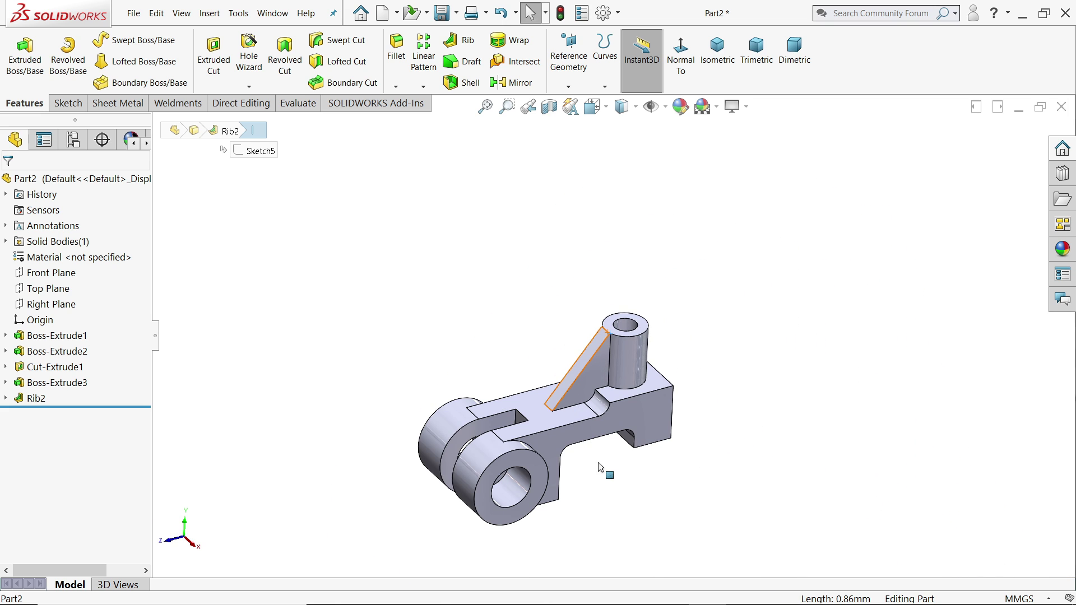
pyautogui.scroll(-3, 606, 487)
pyautogui.moveTo(441, 286); pyautogui.dragTo(481, 316, button='middle')
# Apply a pink colour appearance to the entire bracket part via Edit Appearance.
pyautogui.click(679, 108)
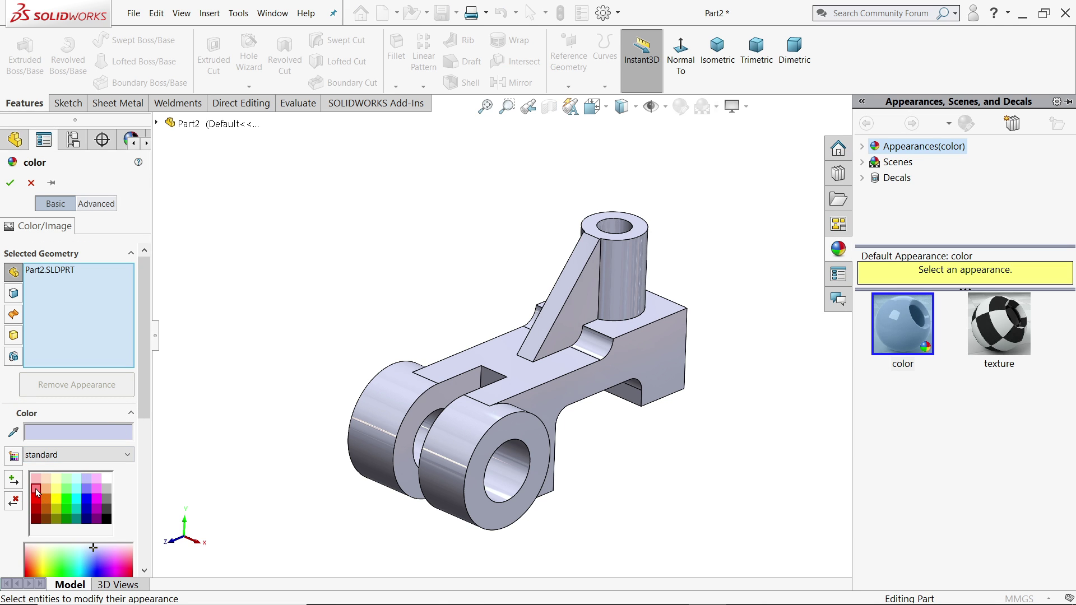
pyautogui.click(36, 490)
pyautogui.click(9, 183)
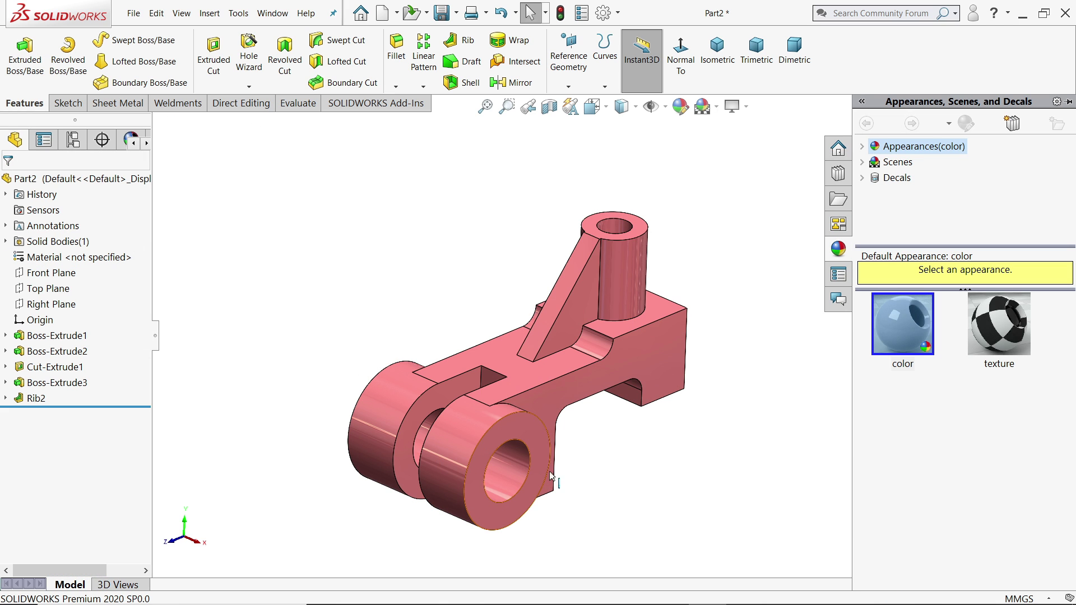
pyautogui.scroll(-5, 617, 415)
pyautogui.scroll(5, 596, 398)
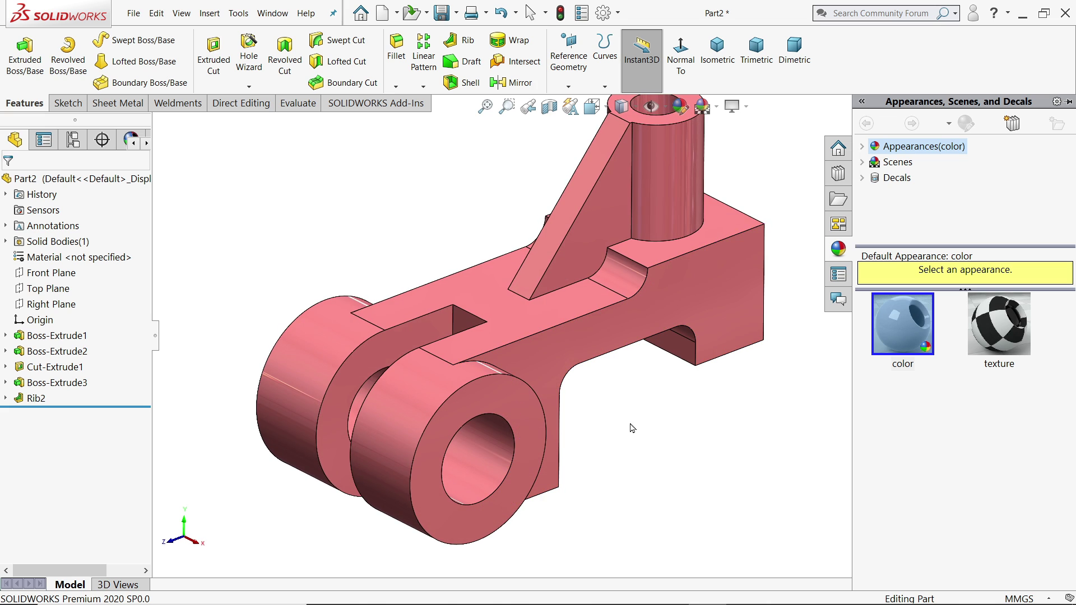
pyautogui.scroll(-4, 639, 454)
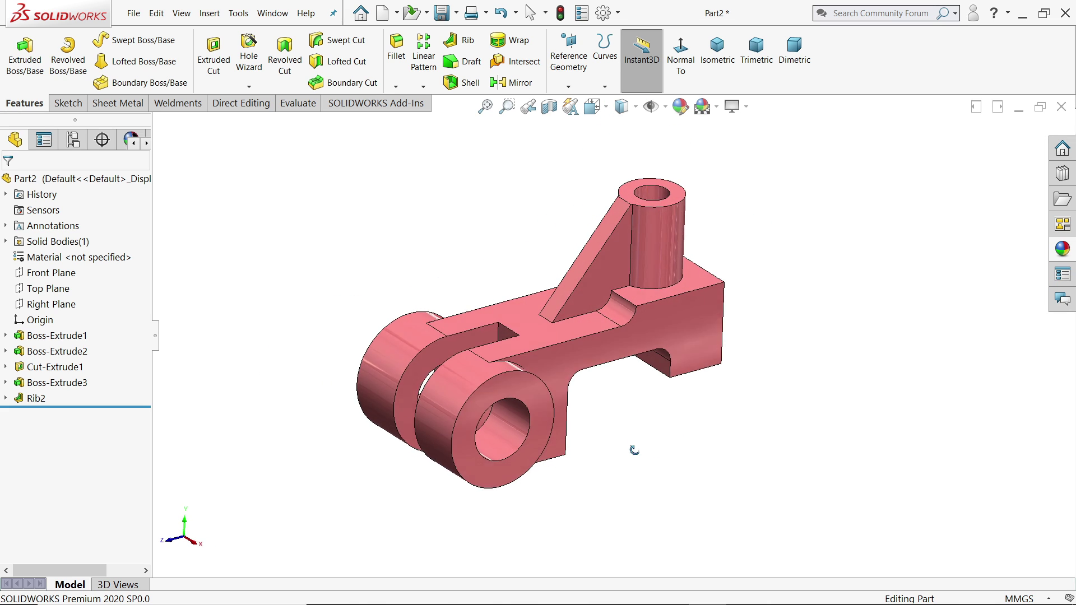